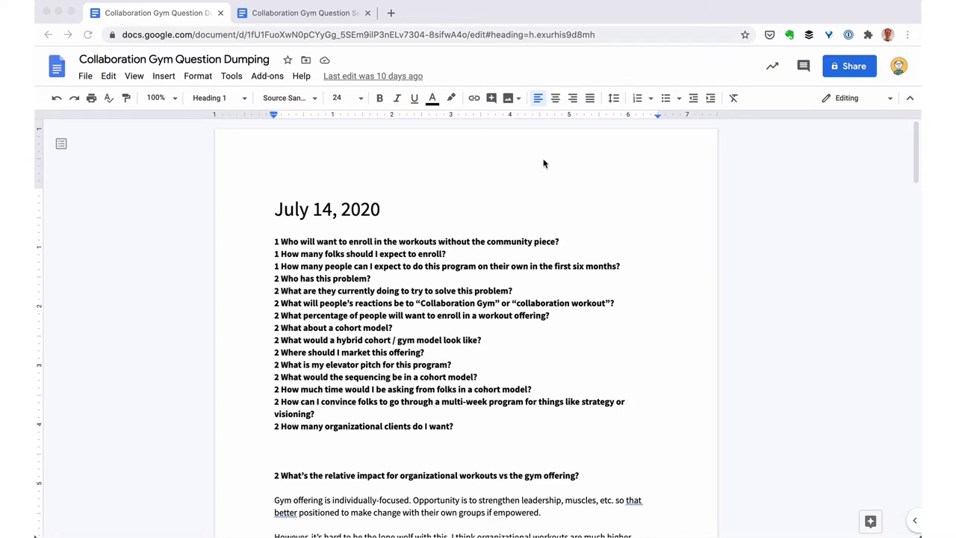
Step: Add the heading "July 24, 2020" above the July 14, 2020 section and place the cursor in the empty line below it
{"action": "left_click", "coordinate": [274, 209]}
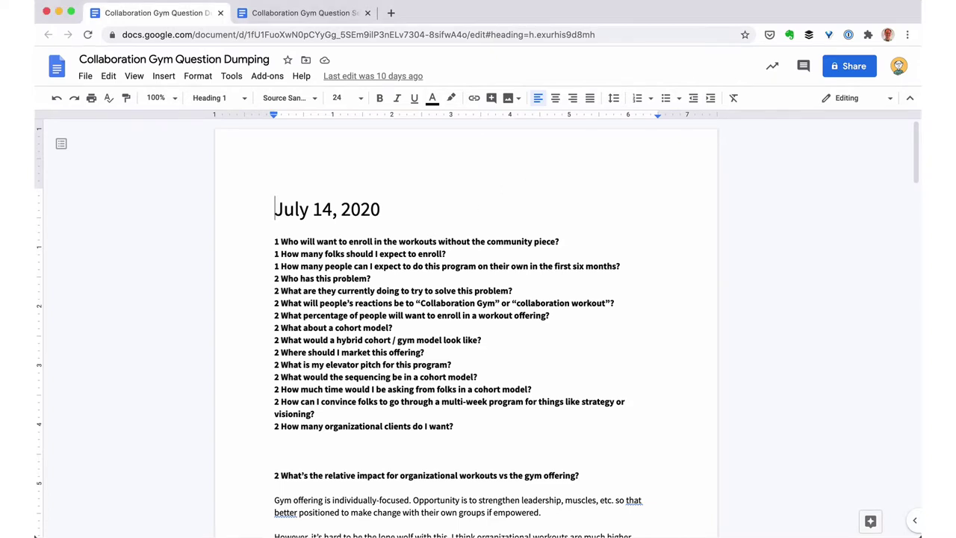
{"action": "key", "text": "Return"}
{"action": "key", "text": "Up"}
{"action": "type", "text": "July 24, 2020"}
{"action": "key", "text": "super+Return"}
{"action": "scroll", "coordinate": [374, 244], "scroll_direction": "up", "scroll_amount": 5}
{"action": "left_click", "coordinate": [374, 243]}
{"action": "left_click", "coordinate": [374, 244]}
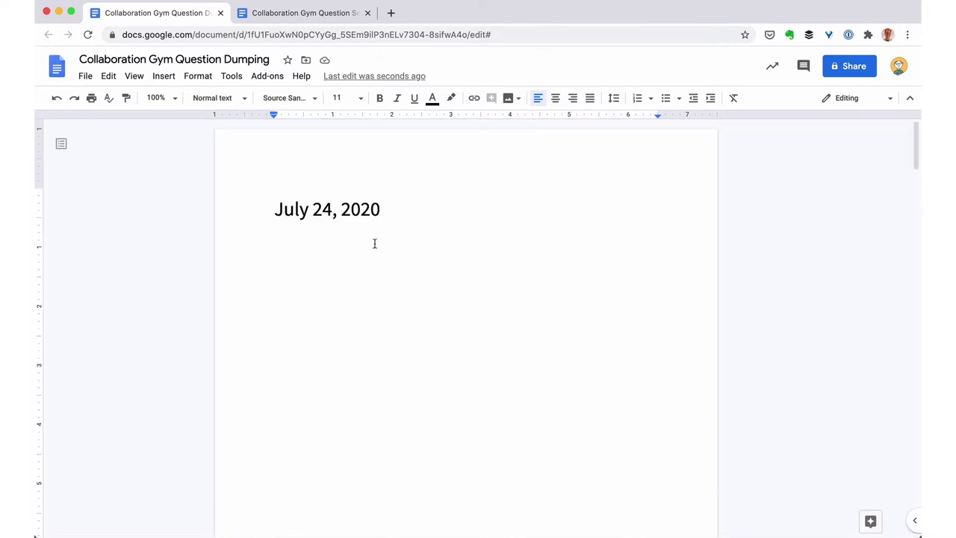
Step: Enter the questions "Community or workouts?", "How would I pitch a Community of Practice?" and "How would I price it?" on separate lines
{"action": "type", "text": "Community or workouts?"}
{"action": "key", "text": "Return"}
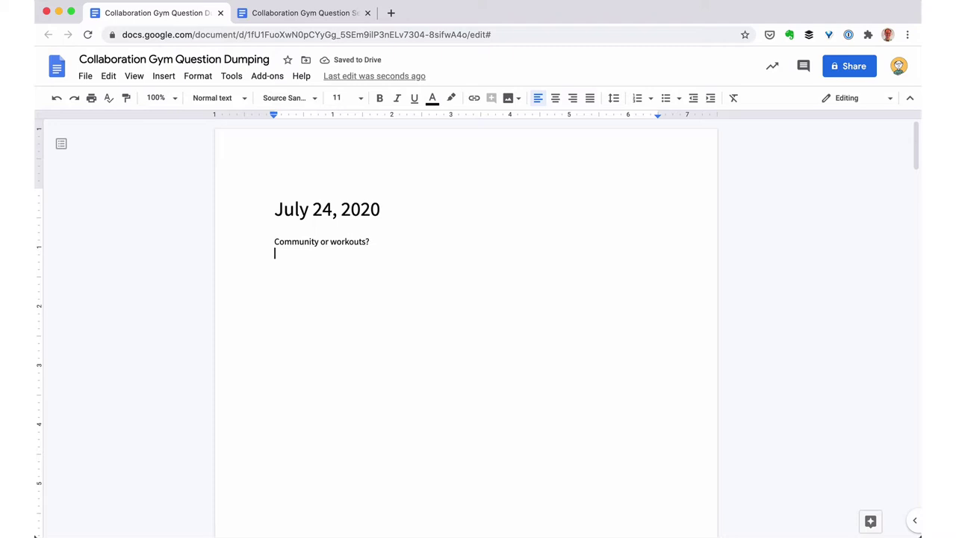
{"action": "type", "text": "How would I pitch a Community of Practice?"}
{"action": "key", "text": "Return"}
{"action": "type", "text": "How would I price it?"}
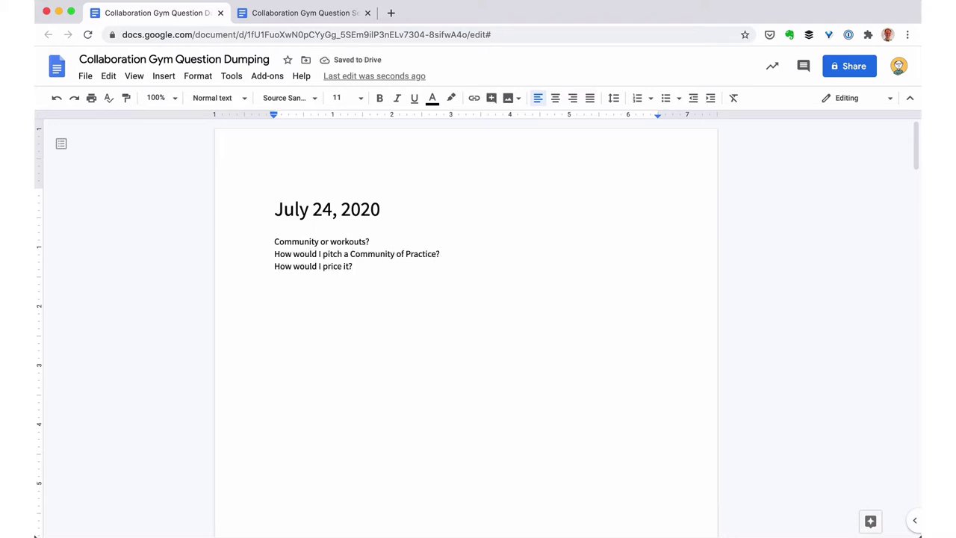
Step: Add the line "Why does it have to be one or the other? Why not both, but separate?"
{"action": "key", "text": "Return"}
{"action": "type", "text": "Why does it have to be one or the other? Why not both, but separate?"}
{"action": "key", "text": "Return"}
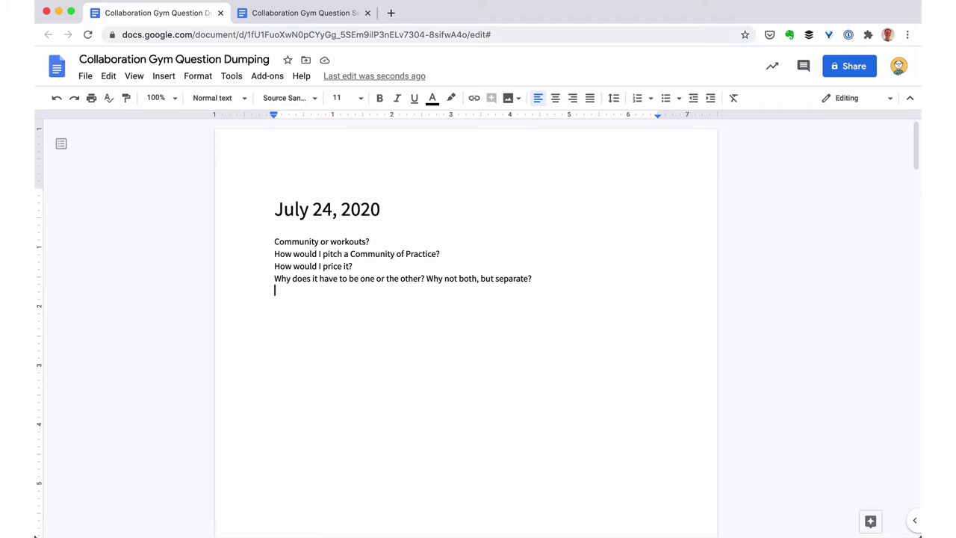
Step: Add the questions "What would be the relationship between a for-pay Community of Practice and Colearning?" and "Where does individual coaching fit into the packaging?"
{"action": "type", "text": "What would be the relationship between a for-pay Community of Practice and Colearning?"}
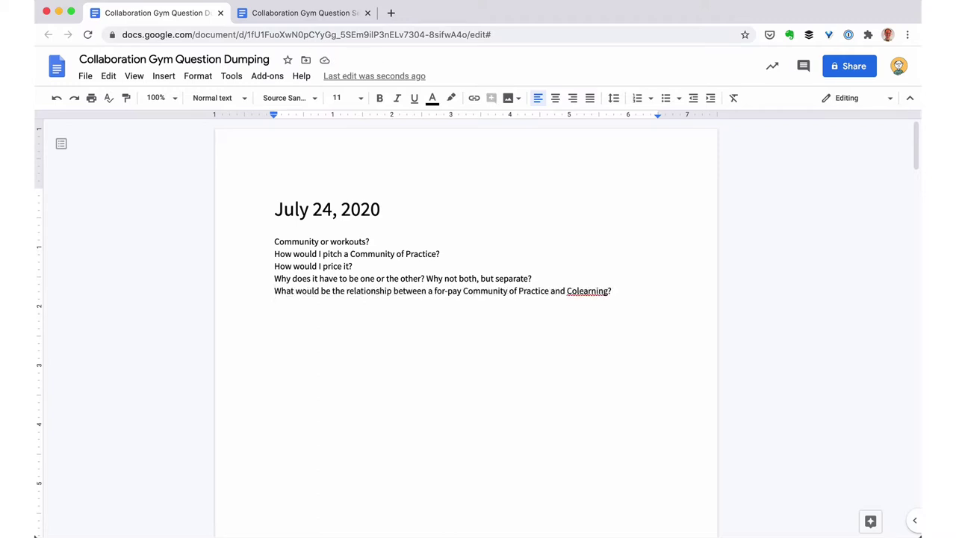
{"action": "type", "text": "What role would individual"}
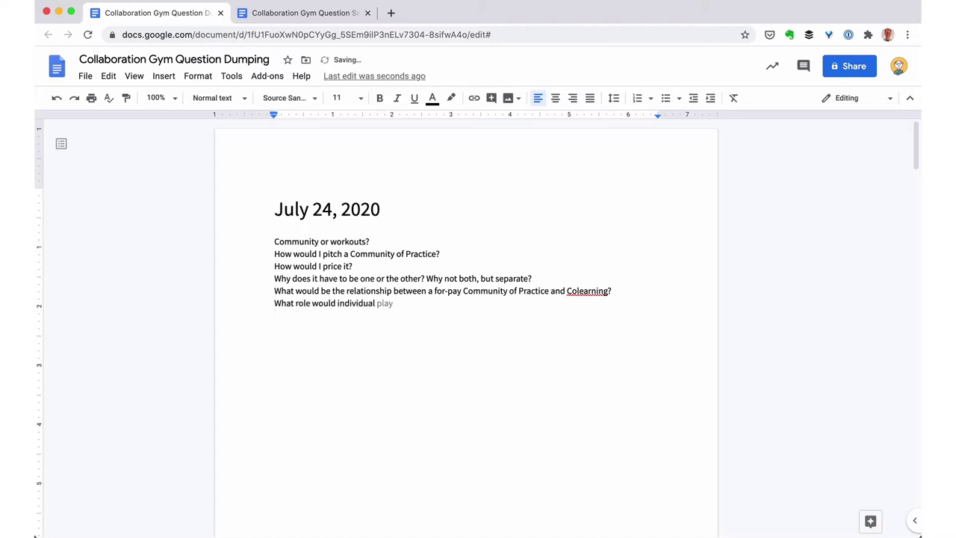
{"action": "key", "text": "super+shift+Left"}
{"action": "type", "text": "Where does individual coaching fit into the packaging?"}
{"action": "key", "text": "Return"}
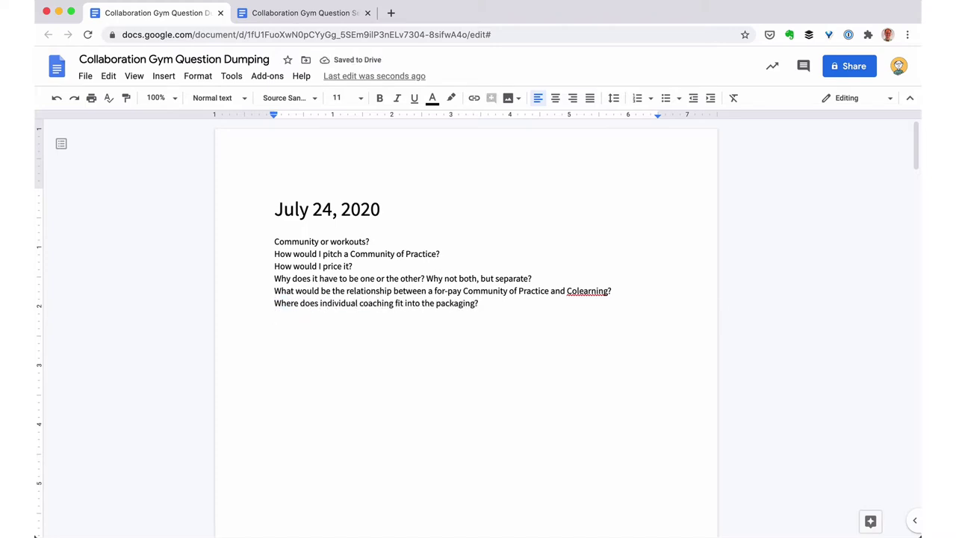
Step: Replace "individual" with "collaboration" in the question about where coaching fits into the packaging
{"action": "key", "text": "Up"}
{"action": "key", "text": "alt+Right"}
{"action": "key", "text": "alt+Right"}
{"action": "key", "text": "alt+Right"}
{"action": "key", "text": "alt+BackSpace"}
{"action": "type", "text": "collaboration"}
Step: Add the questions "What is the relationship between collaboration coaching and Staying Strategic?" and "How might I involve other coaches in the packaging?"
{"action": "key", "text": "Down"}
{"action": "type", "text": "What is the relationship between collaboration coaching and Staying Strategic?"}
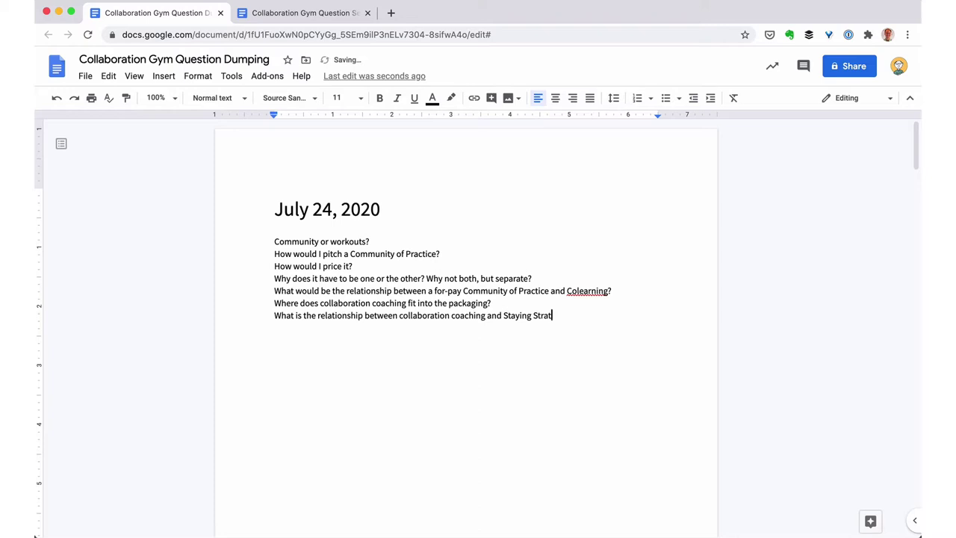
{"action": "key", "text": "Return"}
{"action": "type", "text": "How might I involve other coaches in the packaging?"}
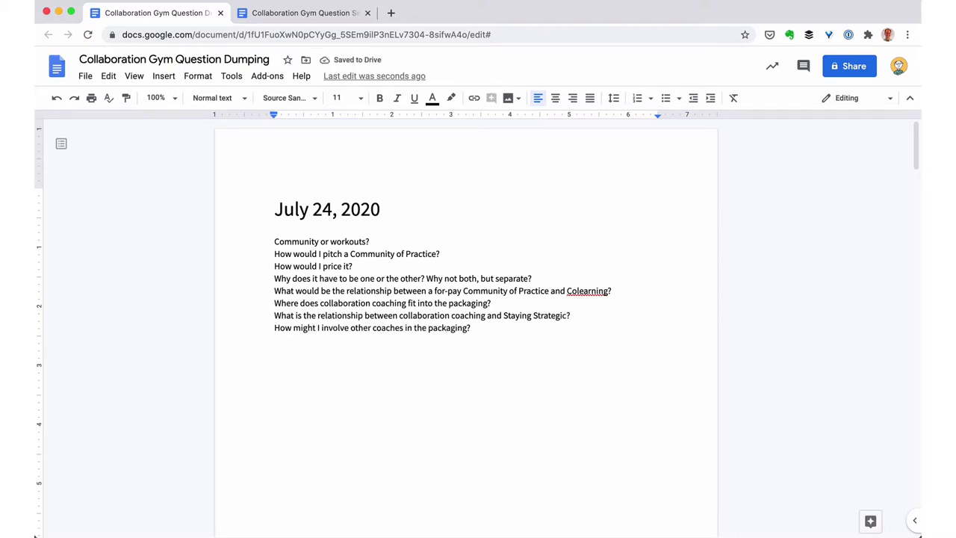
Step: Add the questions "Realistically, do I have time to get this done?" and "What do I have to do to get this done?"
{"action": "key", "text": "Return"}
{"action": "type", "text": "Realistically, do I have time to get this done?"}
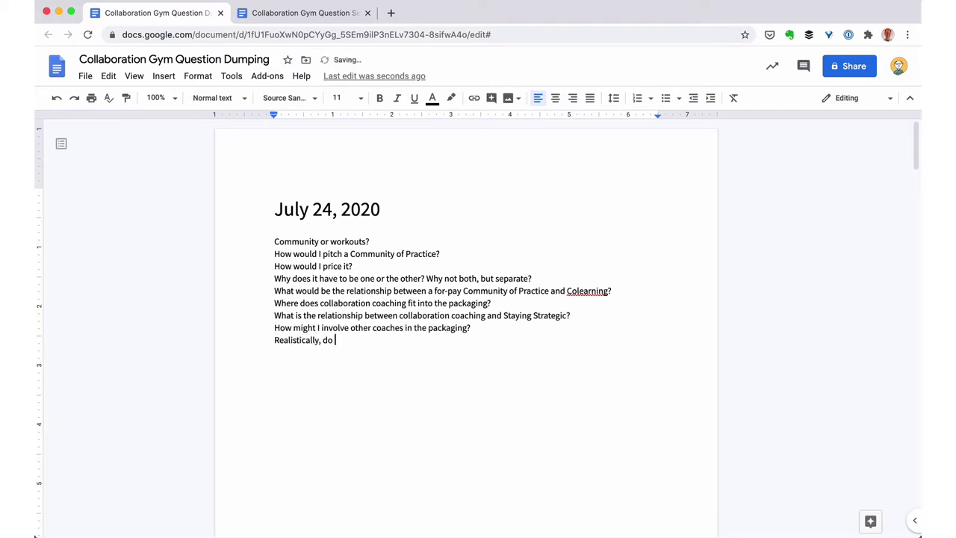
{"action": "key", "text": "Return"}
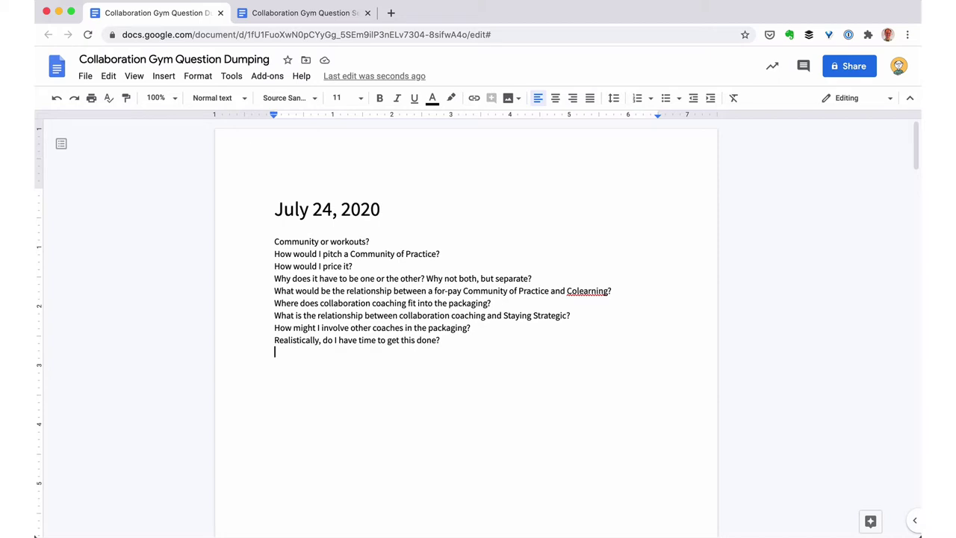
{"action": "type", "text": "What do I have to do to get this done?"}
{"action": "key", "text": "Return"}
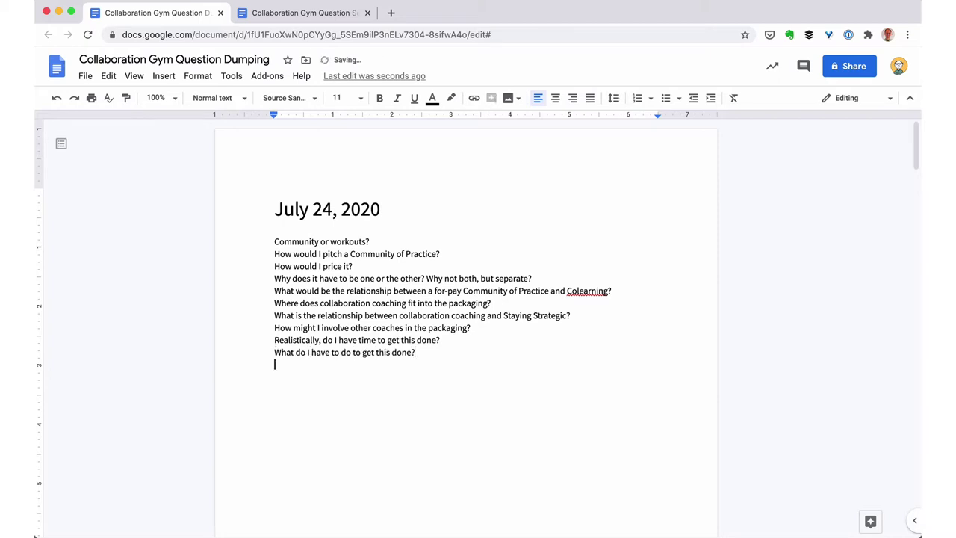
{"action": "type", "text": "What should"}
{"action": "key", "text": "BackSpace"}
{"action": "key", "text": "BackSpace"}
{"action": "key", "text": "BackSpace"}
{"action": "key", "text": "BackSpace"}
{"action": "key", "text": "BackSpace"}
{"action": "key", "text": "BackSpace"}
{"action": "key", "text": "BackSpace"}
{"action": "key", "text": "BackSpace"}
{"action": "key", "text": "BackSpace"}
{"action": "key", "text": "BackSpace"}
{"action": "key", "text": "BackSpace"}
Step: Add the question "How might I test these packages before launch?" to the end of the list
{"action": "type", "text": "How might I test these packages "}
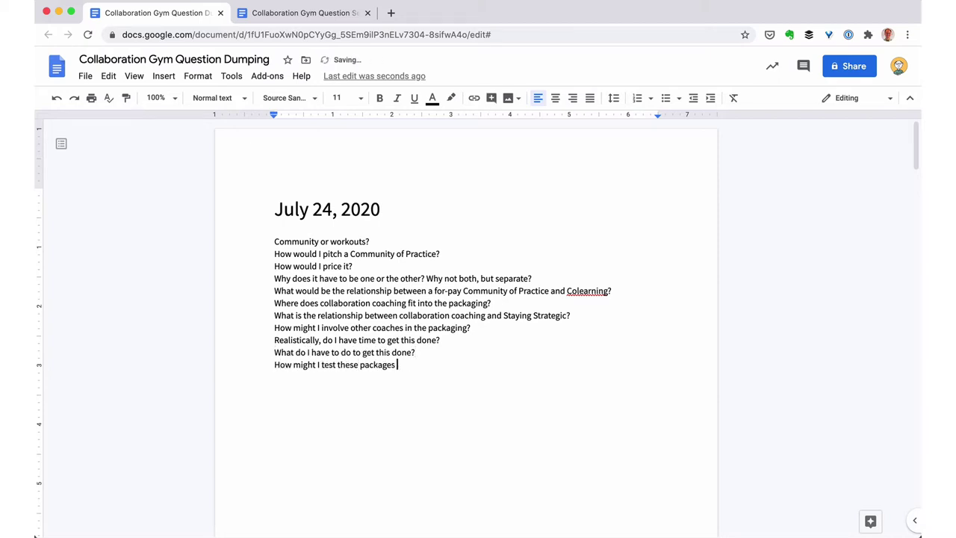
{"action": "type", "text": "before launch?"}
{"action": "key", "text": "Return"}
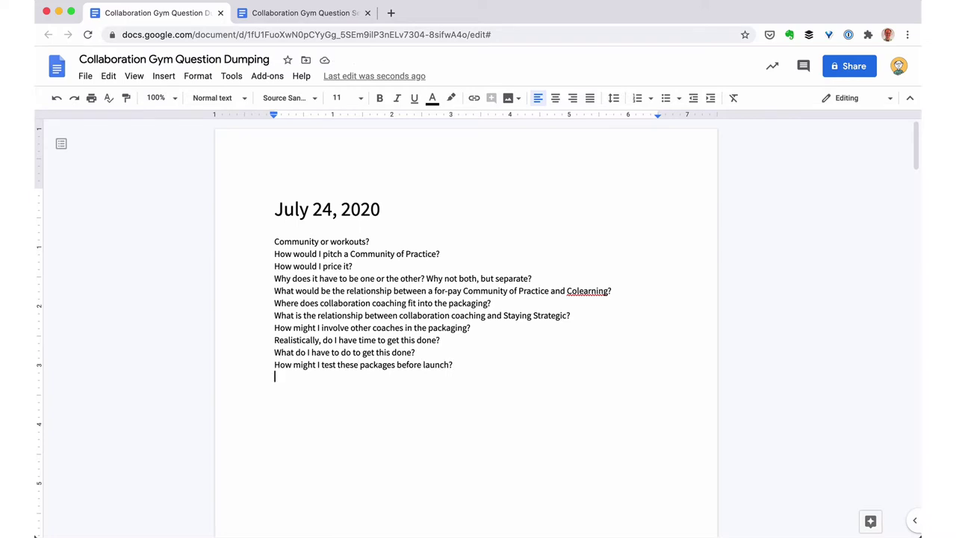
Step: Add the question "How do I think individual memberships will lead to organizational work?"
{"action": "type", "text": "How do I think individual memberships will lead to orgna"}
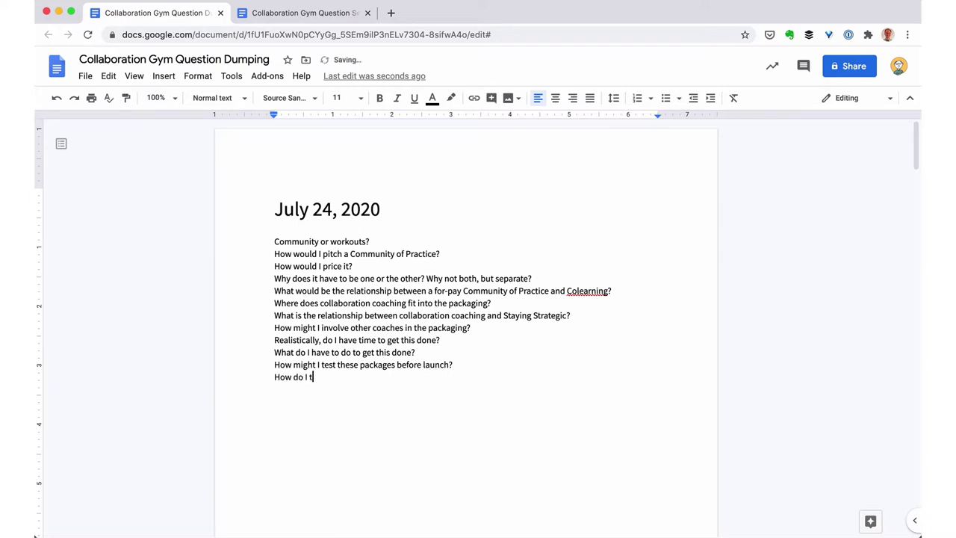
{"action": "key", "text": "BackSpace"}
{"action": "key", "text": "BackSpace"}
{"action": "type", "text": "anizational work?"}
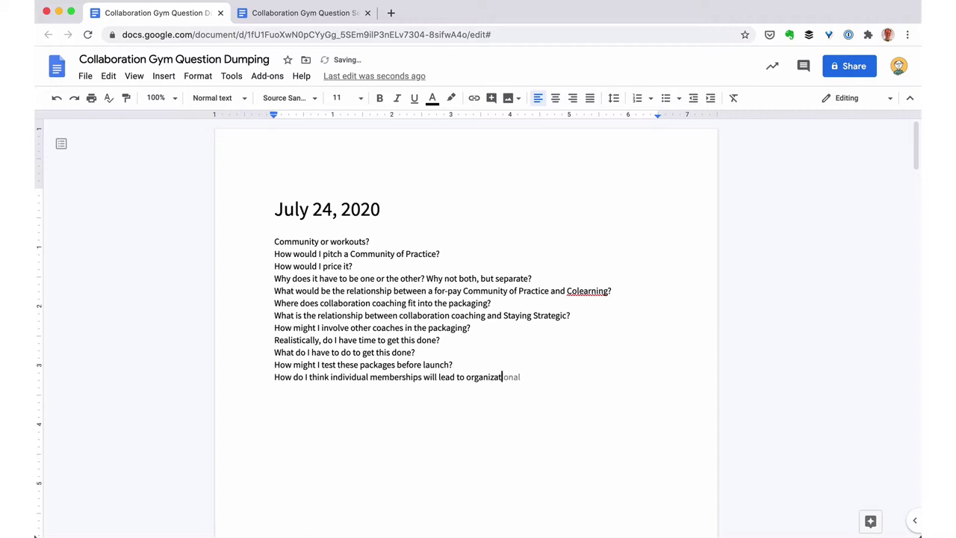
Step: Reword the start of the individual memberships question to "What are my assumptions about how"
{"action": "key", "text": "super+Left"}
{"action": "key", "text": "alt+shift+Right"}
{"action": "key", "text": "alt+shift+Right"}
{"action": "key", "text": "alt+shift+Right"}
{"action": "key", "text": "alt+shift+Right"}
{"action": "type", "text": "What are my assumptions about how"}
{"action": "key", "text": "super+Right"}
{"action": "type", "text": "How mig"}
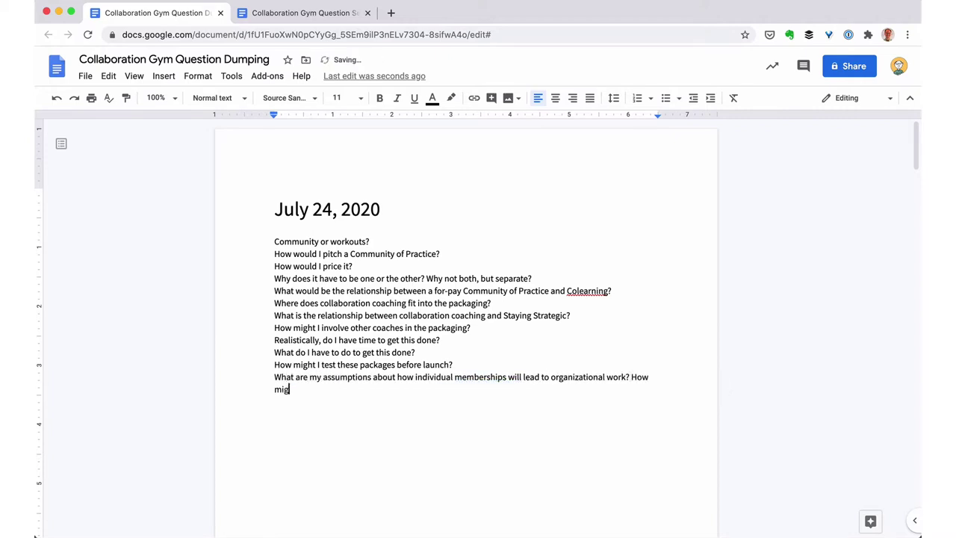
{"action": "key", "text": "BackSpace"}
{"action": "key", "text": "BackSpace"}
{"action": "key", "text": "BackSpace"}
{"action": "key", "text": "BackSpace"}
{"action": "key", "text": "BackSpace"}
{"action": "key", "text": "BackSpace"}
{"action": "key", "text": "BackSpace"}
{"action": "key", "text": "BackSpace"}
Step: Add the question "How might I test my assumptions about individual memberships leading to organizational work?" on a new line
{"action": "key", "text": "Return"}
{"action": "type", "text": "How might I test my assumptions about individual memberships leading to organizational work?"}
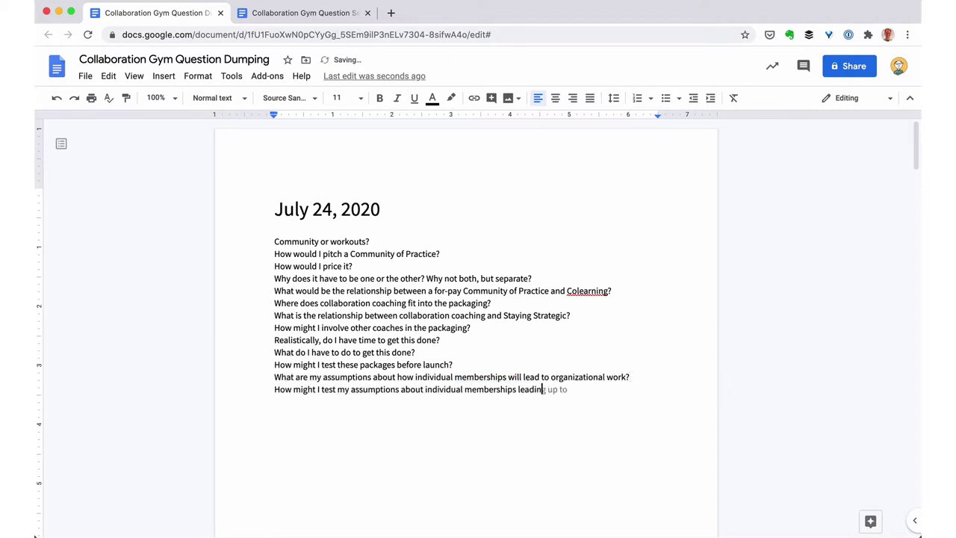
{"action": "key", "text": "Return"}
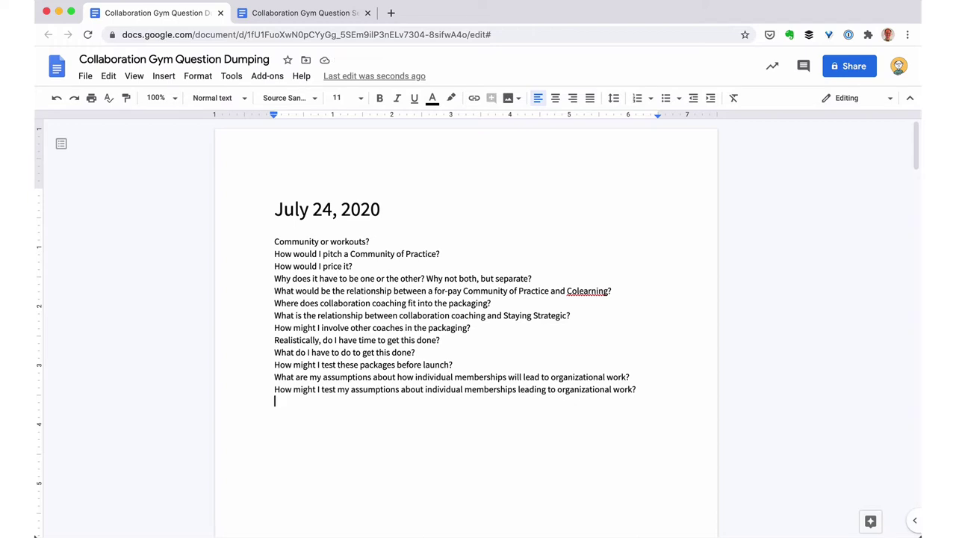
Step: Add the questions "What am I afraid of?" and "What's the worst that could happen?" on separate lines
{"action": "type", "text": "What am I afraid of?"}
{"action": "key", "text": "Return"}
{"action": "type", "text": "What's the worst that could happen?"}
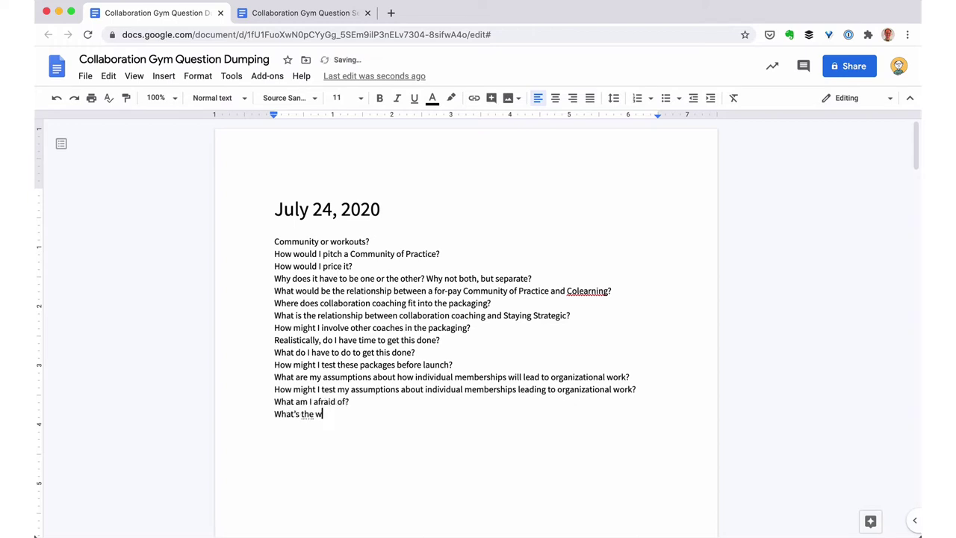
Step: Add the questions "How will I pivot if this fails?", "How will I know if this fails?" and "What would success look like?"
{"action": "key", "text": "Return"}
{"action": "type", "text": "How will I pivot if this fails?"}
{"action": "key", "text": "Return"}
{"action": "type", "text": "How will I know if this fails?"}
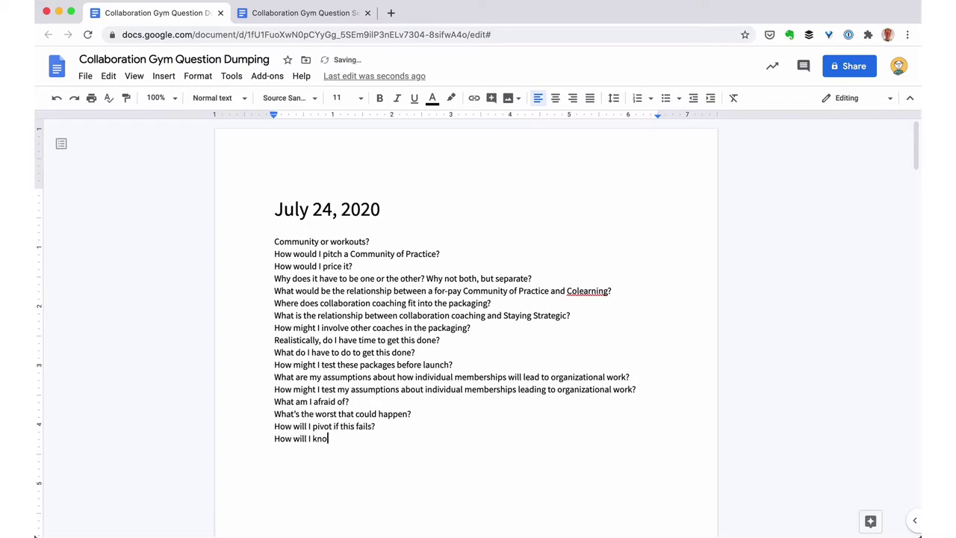
{"action": "key", "text": "Return"}
{"action": "type", "text": "What would success look like?"}
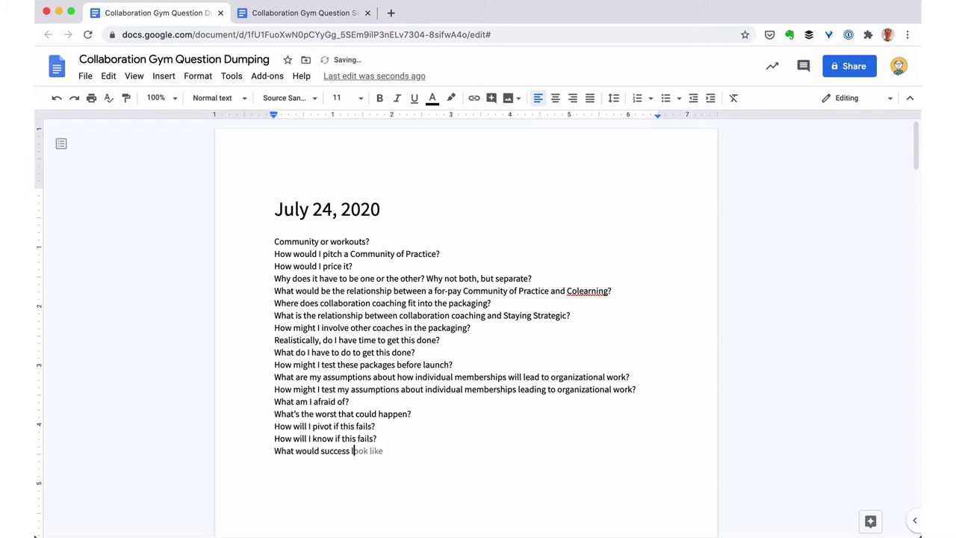
{"action": "key", "text": "Return"}
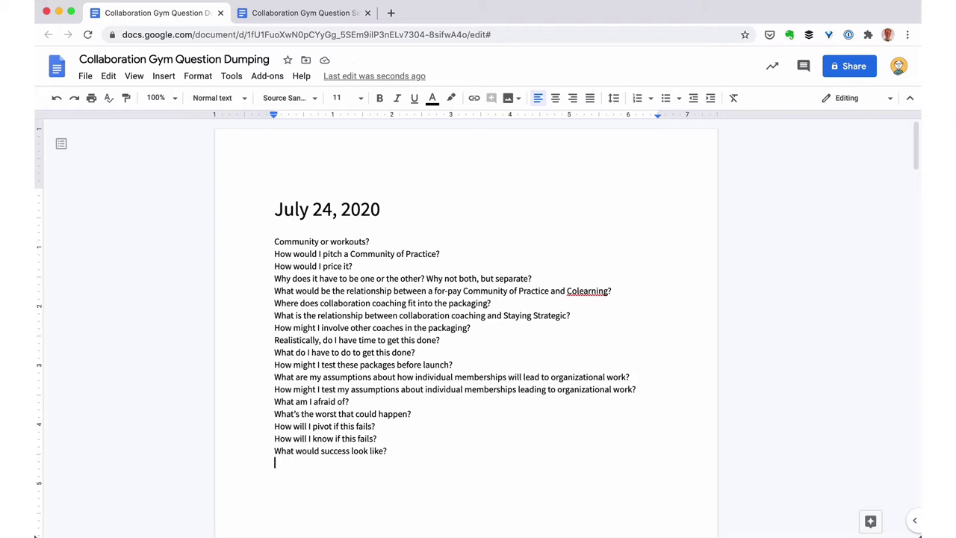
Step: Make all the questions under the July 24, 2020 heading bold
{"action": "left_click_drag", "start_coordinate": [273, 241], "coordinate": [393, 451]}
{"action": "key", "text": "super+b"}
{"action": "key", "text": "Left"}
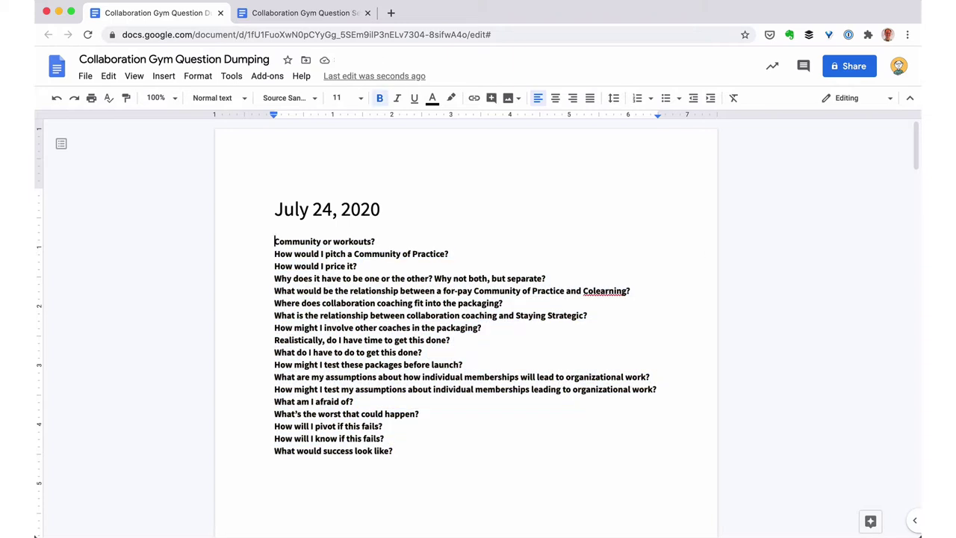
Step: Replace the first question under July 24, 2020 with "What am I selling?"
{"action": "type", "text": "How"}
{"action": "key", "text": "BackSpace"}
{"action": "key", "text": "BackSpace"}
{"action": "key", "text": "BackSpace"}
{"action": "key", "text": "BackSpace"}
{"action": "type", "text": "What am I selling"}
{"action": "key", "text": "shift+End"}
{"action": "key", "text": "BackSpace"}
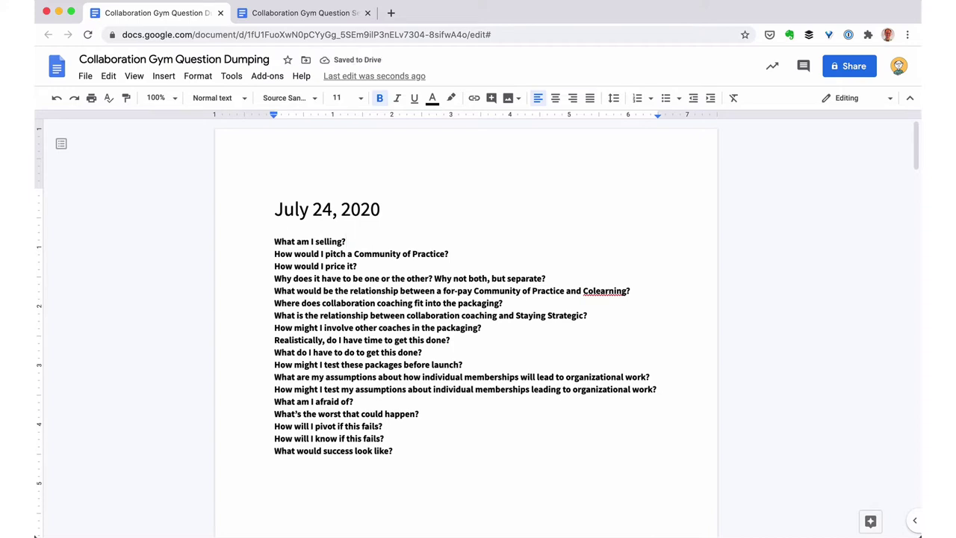
Step: Reword the first question as "How am I marketing these packages?" and the "Realistically" one as "How much time do I need to get this done?"
{"action": "key", "text": "super+BackSpace"}
{"action": "type", "text": "How am I marketing these packages?"}
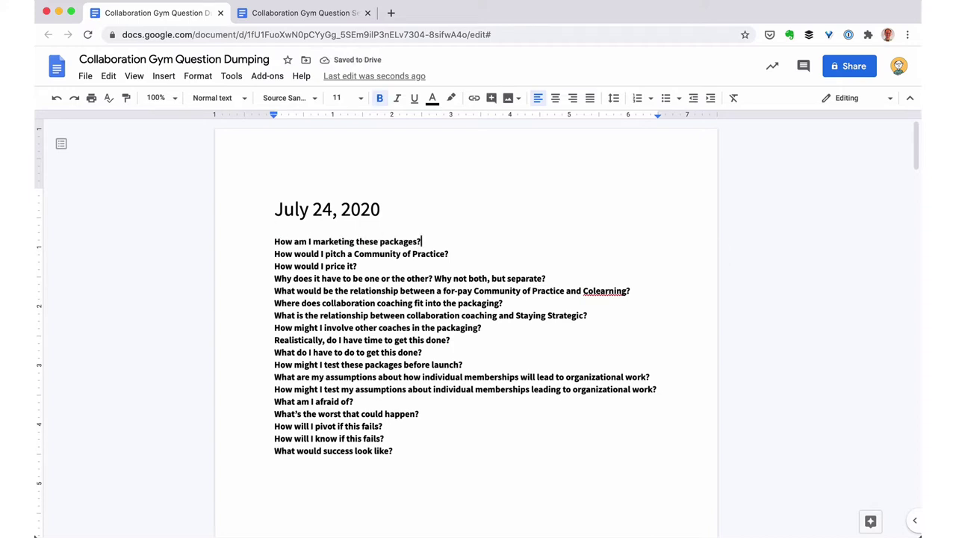
{"action": "triple_click", "coordinate": [322, 340]}
{"action": "type", "text": "How much time do I need to get this done?"}
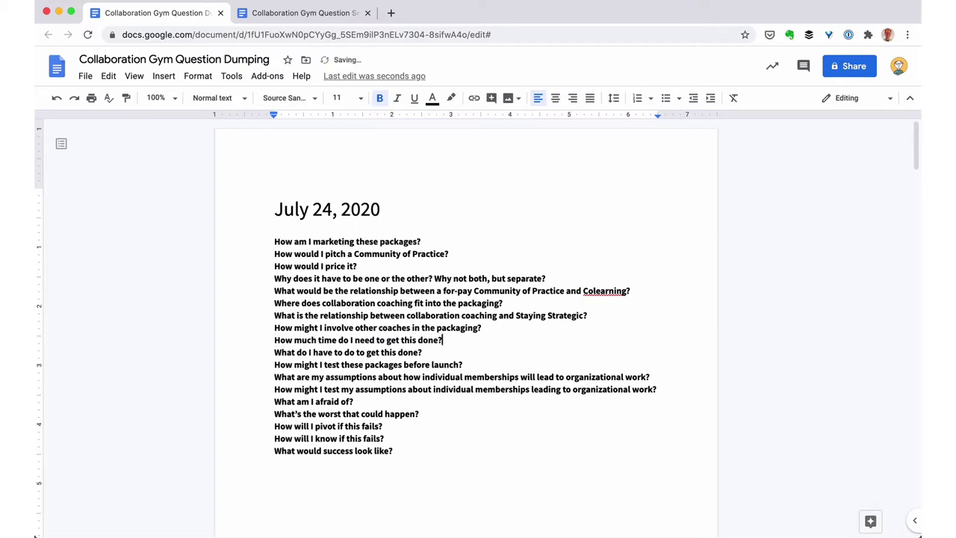
Step: Highlight "How am I marketing these packages?" and "How would I pitch a Community of Practice?" in light yellow
{"action": "triple_click", "coordinate": [357, 241]}
{"action": "left_click", "coordinate": [451, 99]}
{"action": "left_click", "coordinate": [496, 198]}
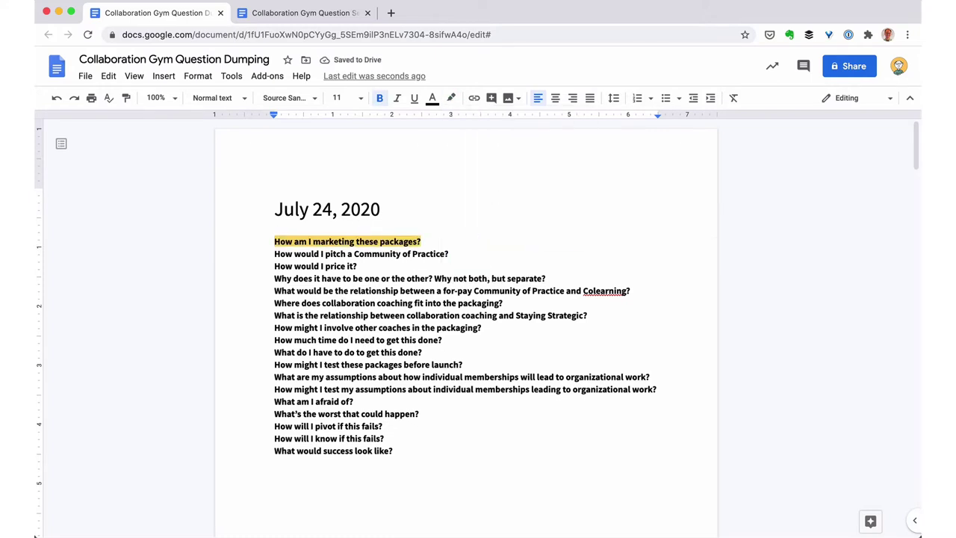
{"action": "triple_click", "coordinate": [381, 254]}
{"action": "left_click", "coordinate": [453, 98]}
{"action": "left_click", "coordinate": [497, 198]}
Step: Highlight "How would I price it?" and the "Why does it have to be one or the other?" line in light yellow
{"action": "key", "text": "Down"}
{"action": "key", "text": "shift+Down"}
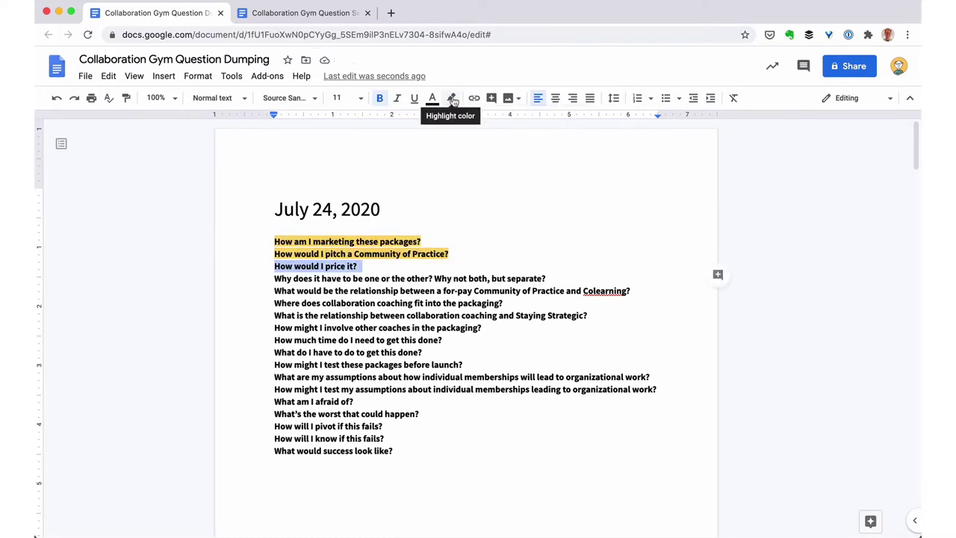
{"action": "left_click", "coordinate": [452, 99]}
{"action": "key", "text": "Escape"}
{"action": "key", "text": "shift+Down"}
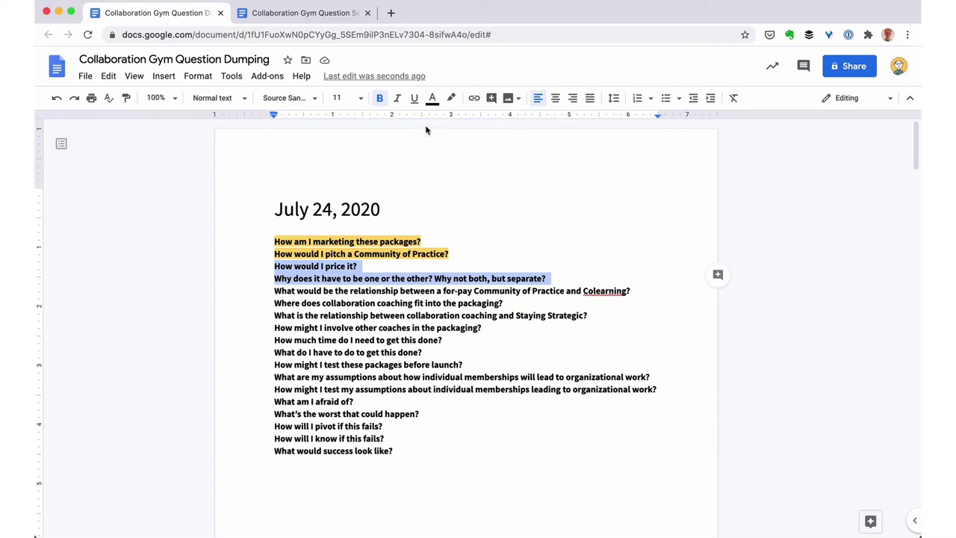
{"action": "left_click", "coordinate": [451, 98]}
{"action": "left_click", "coordinate": [497, 198]}
Step: Highlight the Colearning relationship question in light green and "Where does collaboration coaching fit into the packaging?" in light yellow
{"action": "key", "text": "Down"}
{"action": "key", "text": "shift+Down"}
{"action": "left_click", "coordinate": [451, 98]}
{"action": "left_click", "coordinate": [511, 198]}
{"action": "key", "text": "Down"}
{"action": "key", "text": "shift+Down"}
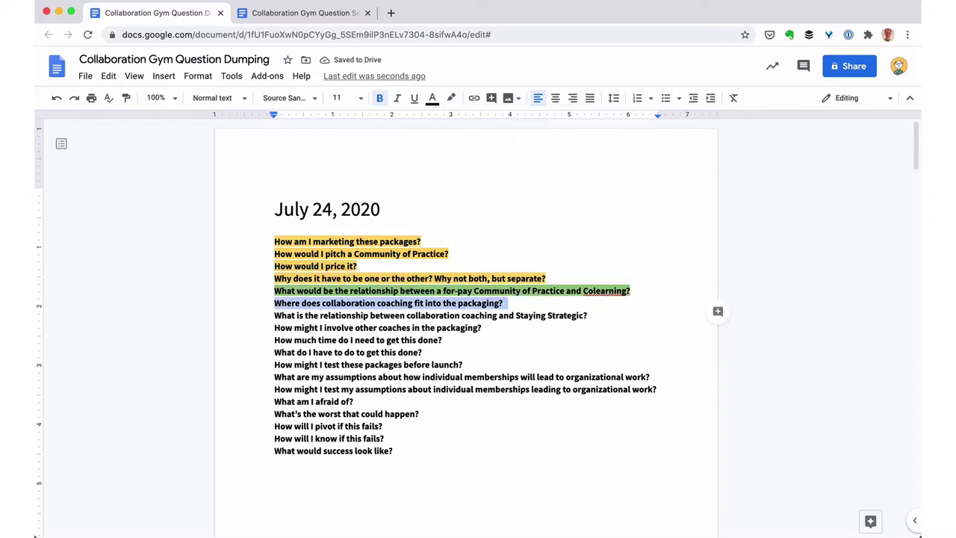
{"action": "left_click", "coordinate": [451, 97]}
{"action": "left_click", "coordinate": [497, 198]}
Step: Highlight the Staying Strategic question in light green and "How might I involve other coaches in the packaging?" in light yellow
{"action": "key", "text": "Down"}
{"action": "key", "text": "shift+Down"}
{"action": "left_click", "coordinate": [451, 98]}
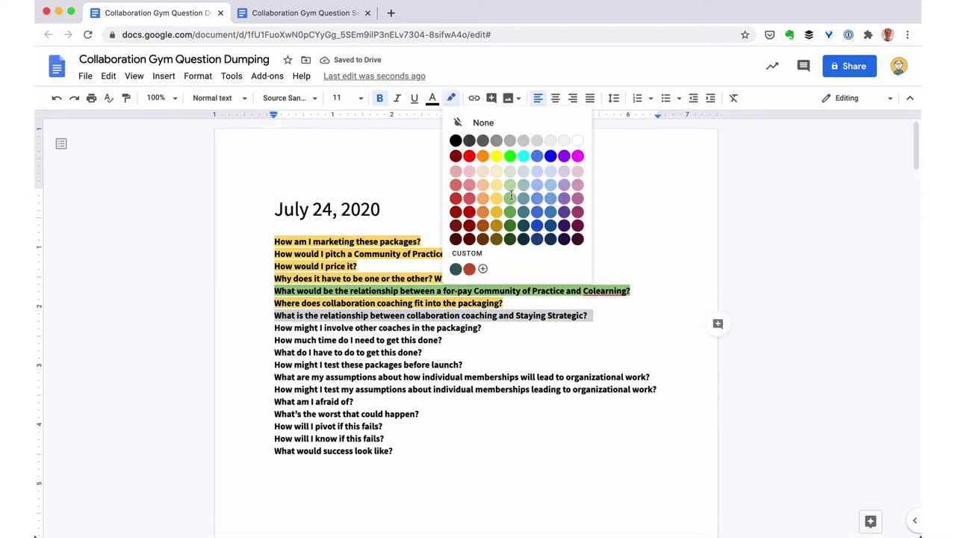
{"action": "left_click", "coordinate": [511, 198]}
{"action": "key", "text": "Down"}
{"action": "key", "text": "shift+Down"}
{"action": "left_click", "coordinate": [451, 97]}
{"action": "left_click", "coordinate": [497, 198]}
Step: Highlight "How much time do I need to get this done?" in light yellow and "What do I have to do to get this done?" in light green
{"action": "key", "text": "Down"}
{"action": "key", "text": "shift+Down"}
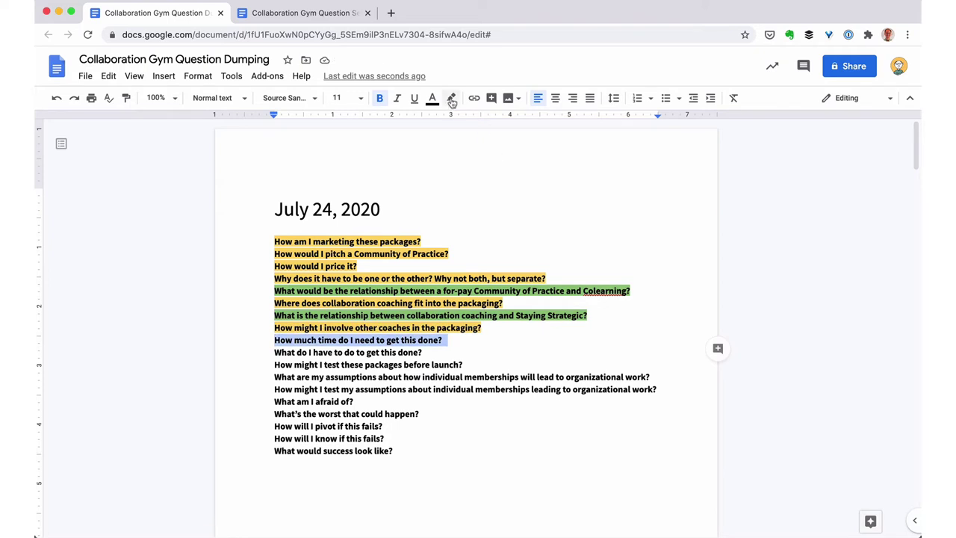
{"action": "left_click", "coordinate": [451, 98]}
{"action": "left_click", "coordinate": [496, 198]}
{"action": "key", "text": "Down"}
{"action": "key", "text": "shift+Down"}
{"action": "left_click", "coordinate": [451, 97]}
{"action": "left_click", "coordinate": [510, 198]}
Step: Highlight "How might I test these packages before launch?" in light red and the "What are my assumptions" question in light green
{"action": "key", "text": "Down"}
{"action": "key", "text": "shift+Down"}
{"action": "left_click", "coordinate": [451, 98]}
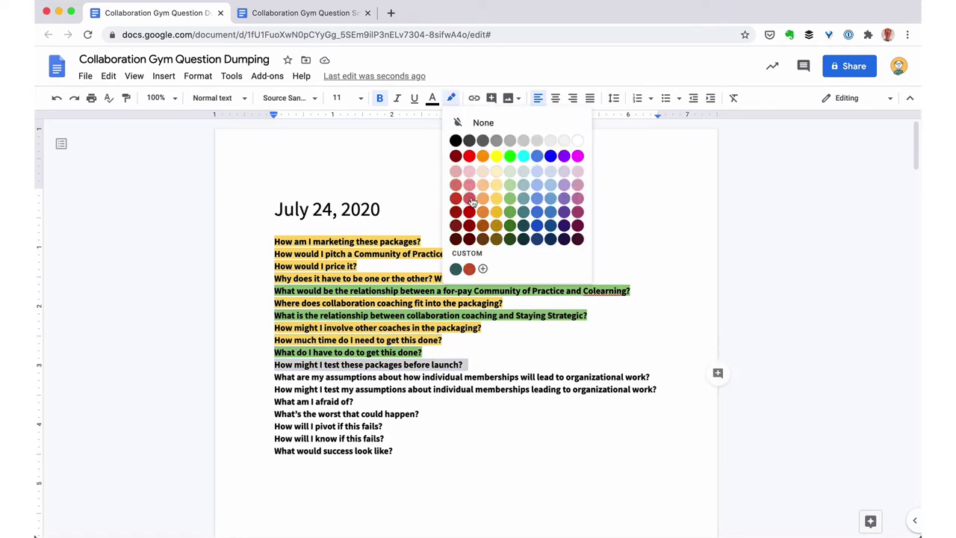
{"action": "left_click", "coordinate": [470, 199]}
{"action": "key", "text": "Down"}
{"action": "key", "text": "shift+Down"}
{"action": "left_click", "coordinate": [451, 98]}
{"action": "left_click", "coordinate": [510, 198]}
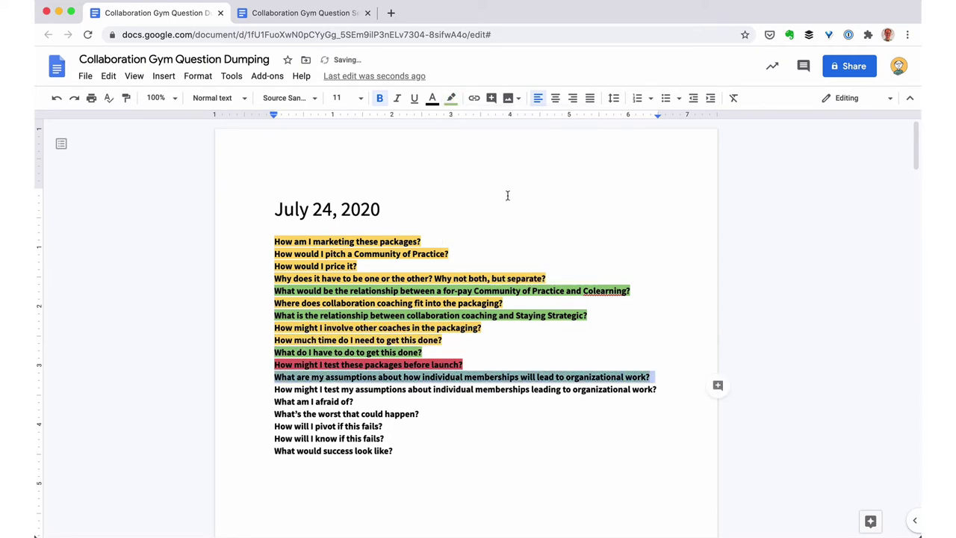
Step: Highlight the "How might I test my assumptions" question in light yellow and "What am I afraid of?" in light green
{"action": "key", "text": "Down"}
{"action": "key", "text": "shift+Down"}
{"action": "left_click", "coordinate": [451, 97]}
{"action": "left_click", "coordinate": [496, 198]}
{"action": "key", "text": "Down"}
{"action": "key", "text": "shift+Down"}
{"action": "left_click", "coordinate": [450, 98]}
{"action": "left_click", "coordinate": [511, 198]}
Step: Highlight "What's the worst that could happen?" in light green and "How will I pivot if this fails?" in light red
{"action": "key", "text": "Down"}
{"action": "key", "text": "shift+Down"}
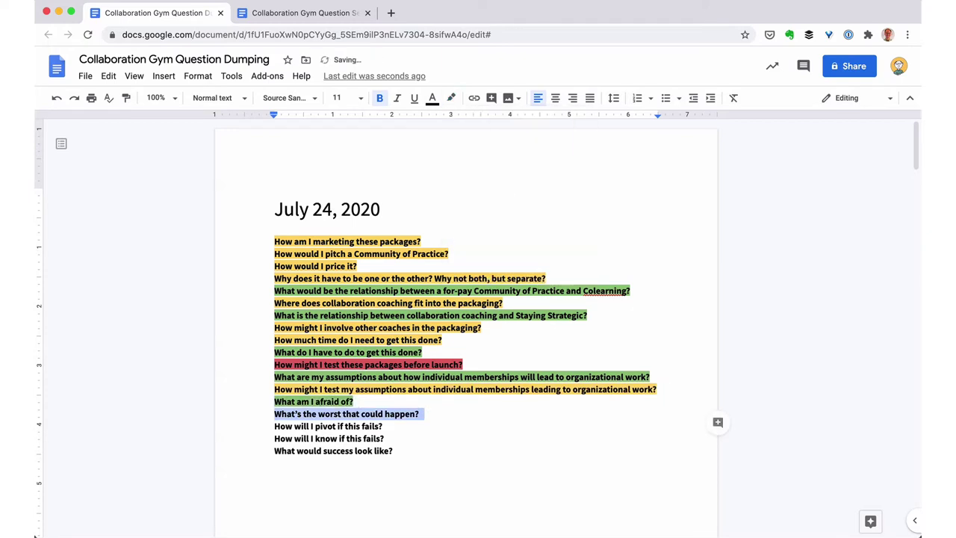
{"action": "left_click", "coordinate": [451, 97]}
{"action": "left_click", "coordinate": [511, 198]}
{"action": "key", "text": "Down"}
{"action": "key", "text": "shift+Down"}
{"action": "left_click", "coordinate": [451, 98]}
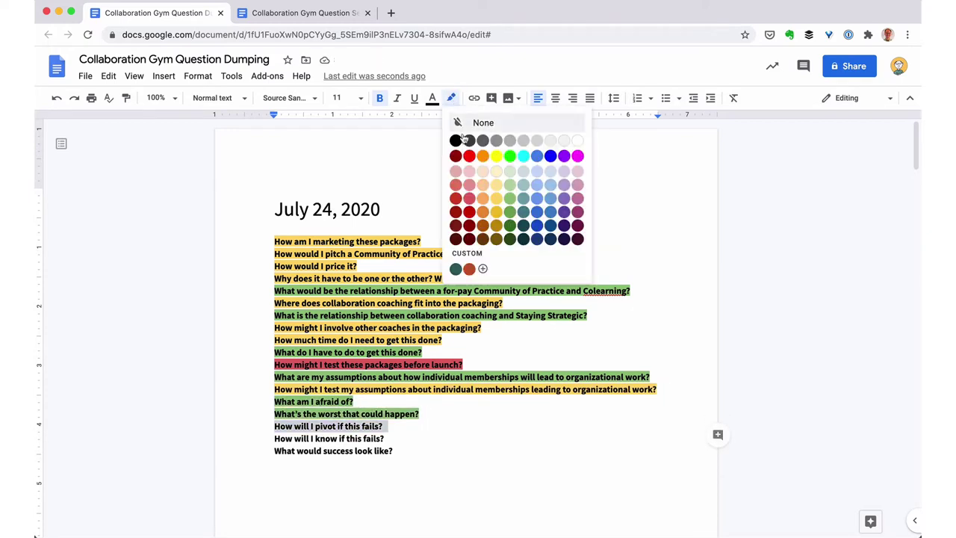
{"action": "left_click", "coordinate": [470, 199]}
Step: Highlight the last two questions, "How will I know if this fails?" and "What would success look like?", in light yellow
{"action": "key", "text": "Down"}
{"action": "key", "text": "shift+Down"}
{"action": "key", "text": "shift+Down"}
{"action": "left_click", "coordinate": [451, 97]}
{"action": "left_click", "coordinate": [498, 195]}
Step: Move the two red questions to the start of the list, with the package-testing question above the pivot question
{"action": "key", "text": "Up"}
{"action": "key", "text": "Up"}
{"action": "key", "text": "Up"}
{"action": "key", "text": "Up"}
{"action": "key", "text": "Up"}
{"action": "key", "text": "Up"}
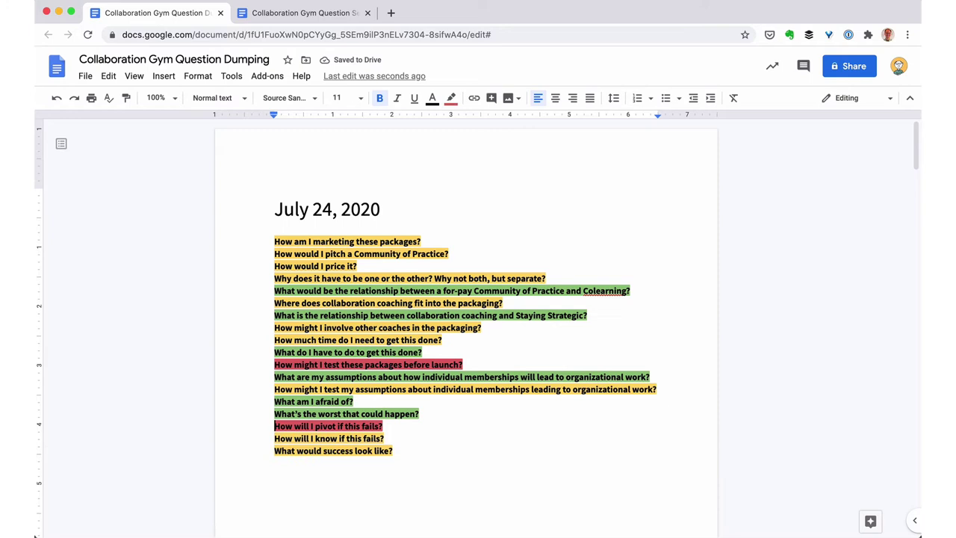
{"action": "key", "text": "shift+Down"}
{"action": "key", "text": "super+x"}
{"action": "key", "text": "Up"}
{"action": "key", "text": "Up"}
{"action": "key", "text": "Up"}
{"action": "key", "text": "Up"}
{"action": "key", "text": "Up"}
{"action": "key", "text": "Up"}
{"action": "key", "text": "Up"}
{"action": "key", "text": "Up"}
{"action": "key", "text": "Up"}
{"action": "key", "text": "Up"}
{"action": "key", "text": "super+v"}
{"action": "key", "text": "Down"}
{"action": "key", "text": "Down"}
{"action": "key", "text": "Down"}
{"action": "key", "text": "Down"}
{"action": "key", "text": "Down"}
{"action": "key", "text": "Down"}
{"action": "key", "text": "Down"}
{"action": "key", "text": "Down"}
{"action": "key", "text": "Down"}
{"action": "key", "text": "Down"}
{"action": "key", "text": "Down"}
{"action": "key", "text": "Down"}
{"action": "key", "text": "Down"}
{"action": "key", "text": "Down"}
{"action": "key", "text": "shift+Down"}
{"action": "key", "text": "super+x"}
{"action": "key", "text": "Up"}
{"action": "key", "text": "Up"}
{"action": "key", "text": "Up"}
{"action": "key", "text": "Up"}
{"action": "key", "text": "Up"}
{"action": "key", "text": "Up"}
{"action": "key", "text": "Up"}
{"action": "key", "text": "Up"}
{"action": "key", "text": "Up"}
{"action": "key", "text": "Up"}
{"action": "key", "text": "Up"}
{"action": "key", "text": "Up"}
{"action": "key", "text": "Up"}
{"action": "key", "text": "Up"}
{"action": "key", "text": "super+v"}
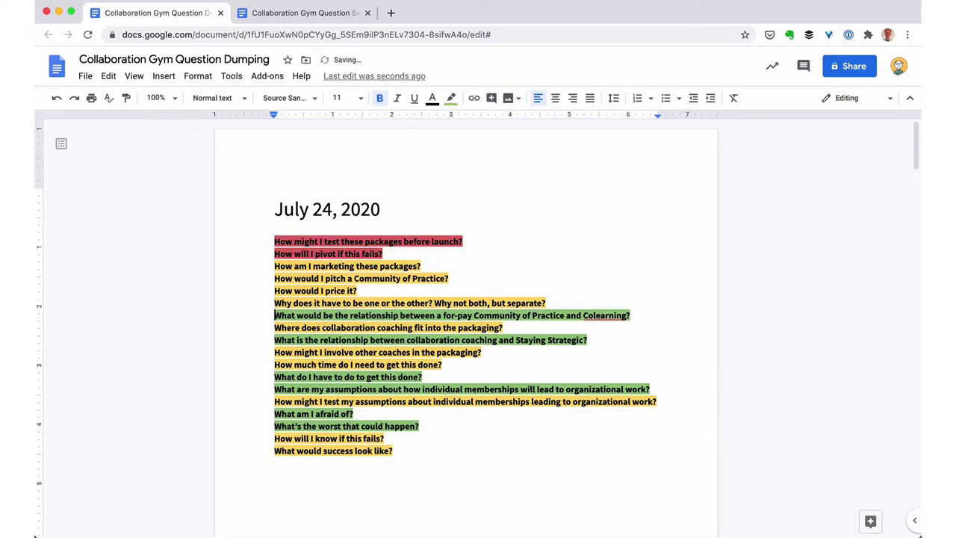
Step: Group the green Colearning and Staying Strategic relationship questions together and move them to the end of the list
{"action": "key", "text": "Down"}
{"action": "key", "text": "Down"}
{"action": "key", "text": "Down"}
{"action": "key", "text": "Down"}
{"action": "key", "text": "shift+Down"}
{"action": "key", "text": "super+x"}
{"action": "key", "text": "Down"}
{"action": "key", "text": "super+v"}
{"action": "key", "text": "Up"}
{"action": "key", "text": "shift+Down"}
{"action": "key", "text": "shift+Down"}
{"action": "key", "text": "super+x"}
{"action": "key", "text": "Down"}
{"action": "key", "text": "Down"}
{"action": "key", "text": "Down"}
{"action": "key", "text": "Down"}
{"action": "key", "text": "Down"}
{"action": "key", "text": "Down"}
{"action": "key", "text": "Down"}
{"action": "key", "text": "Down"}
{"action": "key", "text": "Down"}
{"action": "key", "text": "super+v"}
Step: Move the green "What do I have to do to get this done?" and "What are my assumptions" questions to the end of the list
{"action": "key", "text": "Up"}
{"action": "key", "text": "Up"}
{"action": "key", "text": "Up"}
{"action": "key", "text": "Up"}
{"action": "key", "text": "Up"}
{"action": "key", "text": "Up"}
{"action": "key", "text": "Up"}
{"action": "key", "text": "Up"}
{"action": "key", "text": "Up"}
{"action": "key", "text": "shift+Down"}
{"action": "key", "text": "shift+Down"}
{"action": "key", "text": "super+x"}
{"action": "key", "text": "Down"}
{"action": "key", "text": "Down"}
{"action": "key", "text": "Down"}
{"action": "key", "text": "Down"}
{"action": "key", "text": "Down"}
{"action": "key", "text": "Down"}
{"action": "key", "text": "Down"}
{"action": "key", "text": "super+v"}
Step: Move "What am I afraid of?" and "What's the worst that could happen?" to the end of the list
{"action": "key", "text": "Up"}
{"action": "key", "text": "Up"}
{"action": "key", "text": "Up"}
{"action": "key", "text": "Up"}
{"action": "key", "text": "Up"}
{"action": "key", "text": "Up"}
{"action": "key", "text": "Up"}
{"action": "key", "text": "Up"}
{"action": "key", "text": "shift+Down"}
{"action": "key", "text": "shift+Down"}
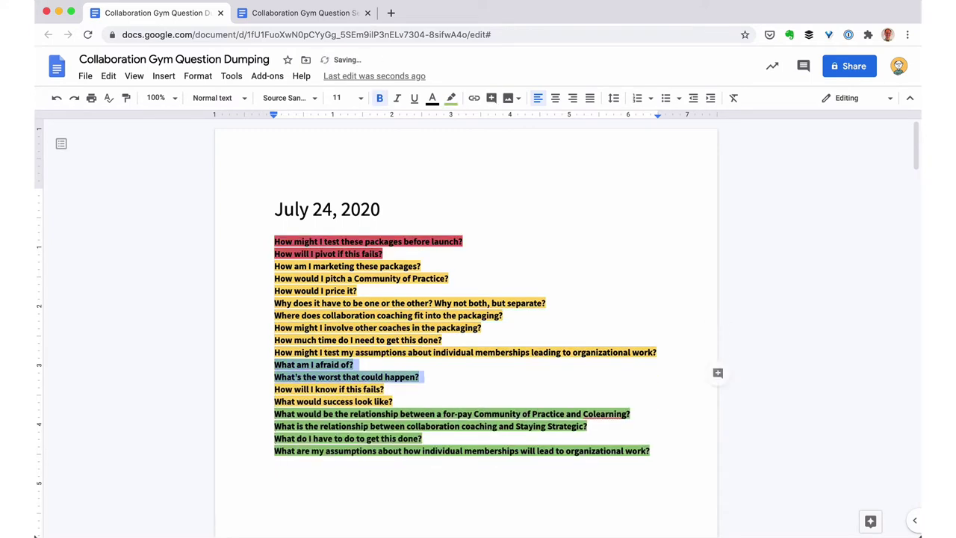
{"action": "key", "text": "super+x"}
{"action": "key", "text": "Down"}
{"action": "key", "text": "Down"}
{"action": "key", "text": "Down"}
{"action": "key", "text": "Down"}
{"action": "key", "text": "Down"}
{"action": "key", "text": "Down"}
{"action": "key", "text": "super+v"}
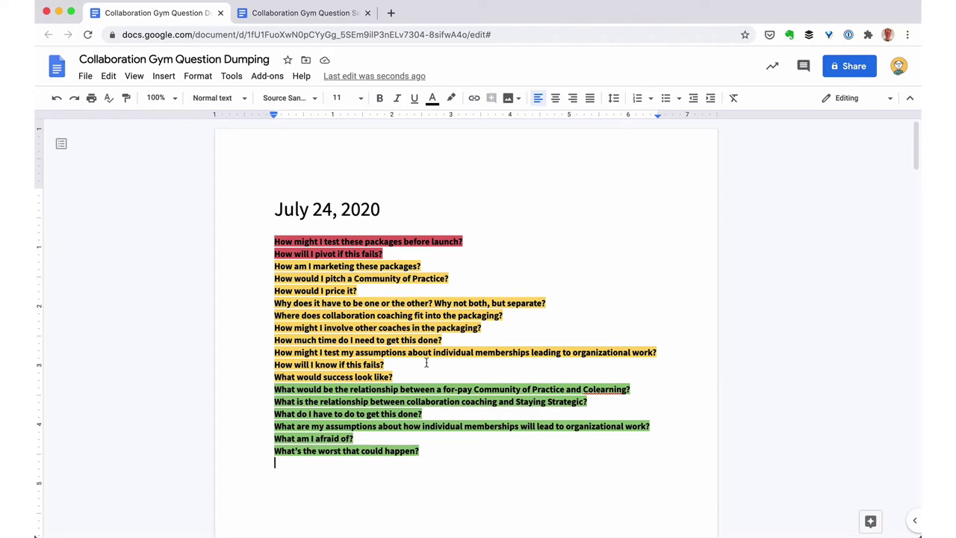
Step: Start a bulleted list below the questions with the items "Nobody wants to subscribe" and "I run out of money"
{"action": "key", "text": "Return"}
{"action": "key", "text": "super+shift+8"}
{"action": "type", "text": "Nobody wants "}
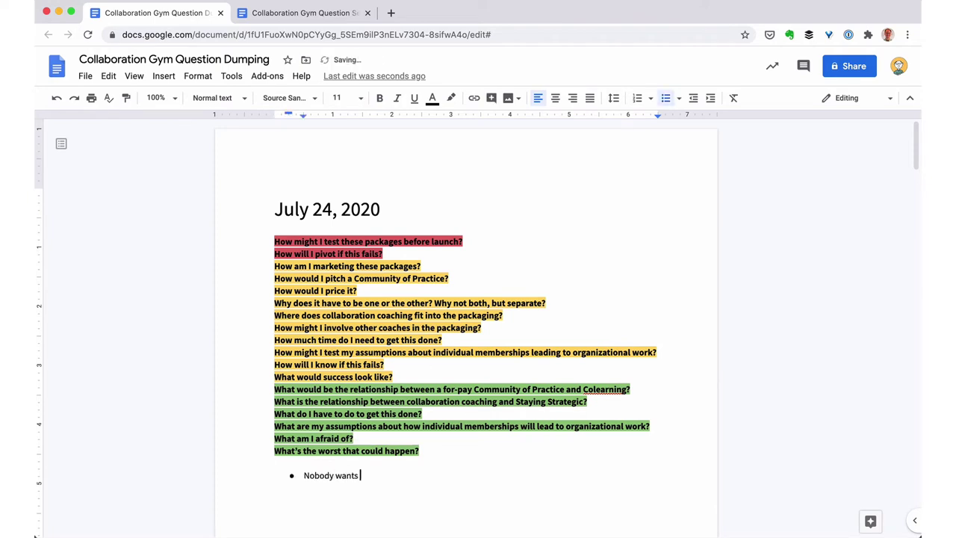
{"action": "type", "text": "to subscribe"}
{"action": "key", "text": "Return"}
{"action": "type", "text": "I run out of money"}
{"action": "key", "text": "Return"}
Step: Extend the first bullet to "Nobody wants to subscribe to community or workouts" and clear the text of the third bullet
{"action": "type", "text": "Nobody wants to"}
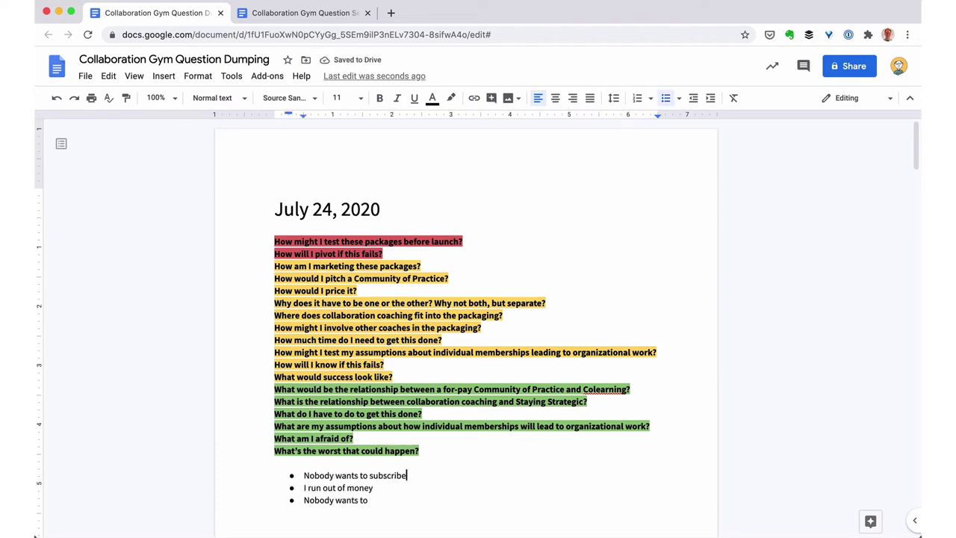
{"action": "type", "text": " subscribe to community or workouts"}
{"action": "key", "text": "Down"}
{"action": "key", "text": "Down"}
{"action": "key", "text": "super+BackSpace"}
Step: Write "Colearning / general community upset that I'm trying to monetize it" as the third bullet and start another bullet
{"action": "type", "text": "C"}
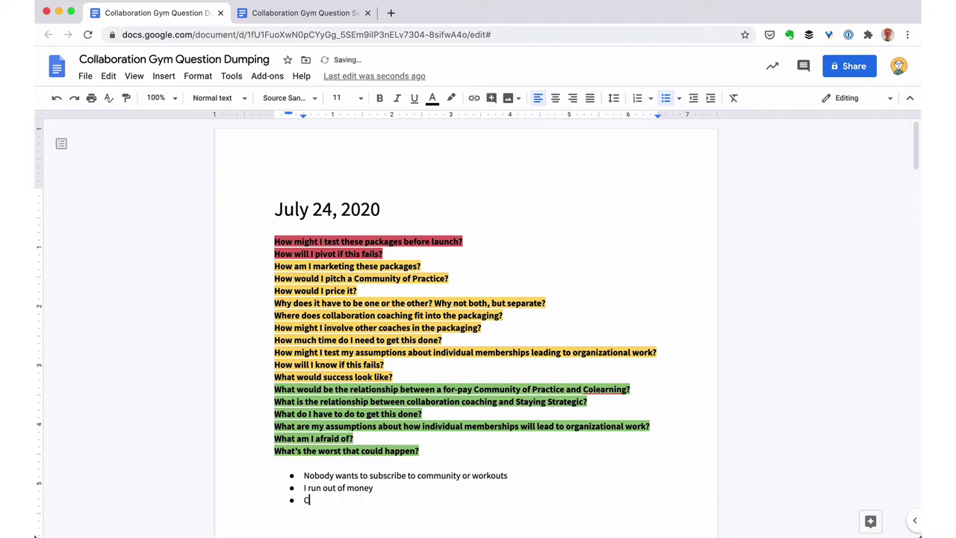
{"action": "type", "text": "olearning / general community upset that I'm trying to monetize it"}
{"action": "key", "text": "Return"}
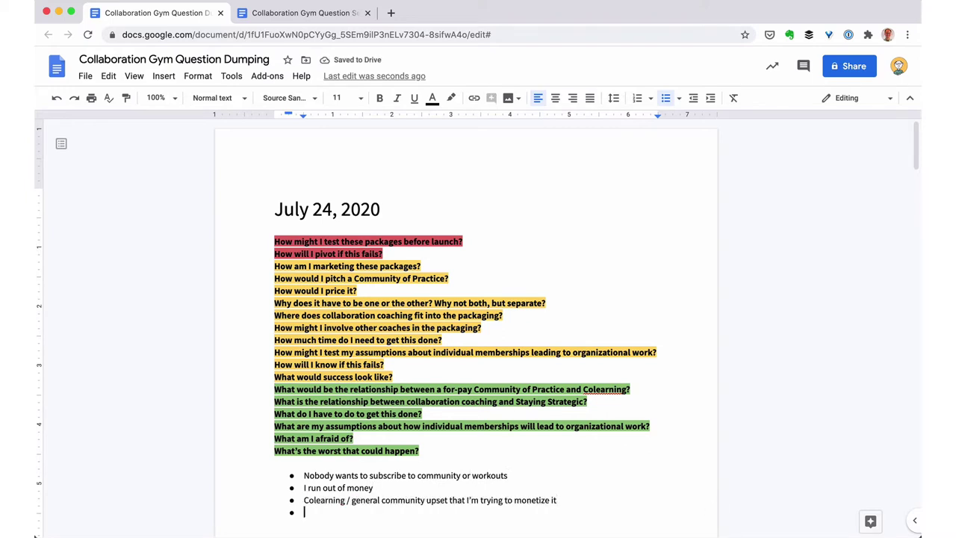
Step: Add the bullet "Tarnished reputation" and nest the Colearning / general community bullet beneath it as a sub-item
{"action": "type", "text": "Tarnished reputation"}
{"action": "key", "text": "Return"}
{"action": "key", "text": "Up"}
{"action": "key", "text": "Up"}
{"action": "key", "text": "shift+Down"}
{"action": "key", "text": "super+x"}
{"action": "key", "text": "Down"}
{"action": "key", "text": "super+v"}
{"action": "key", "text": "Up"}
{"action": "key", "text": "Tab"}
{"action": "key", "text": "Up"}
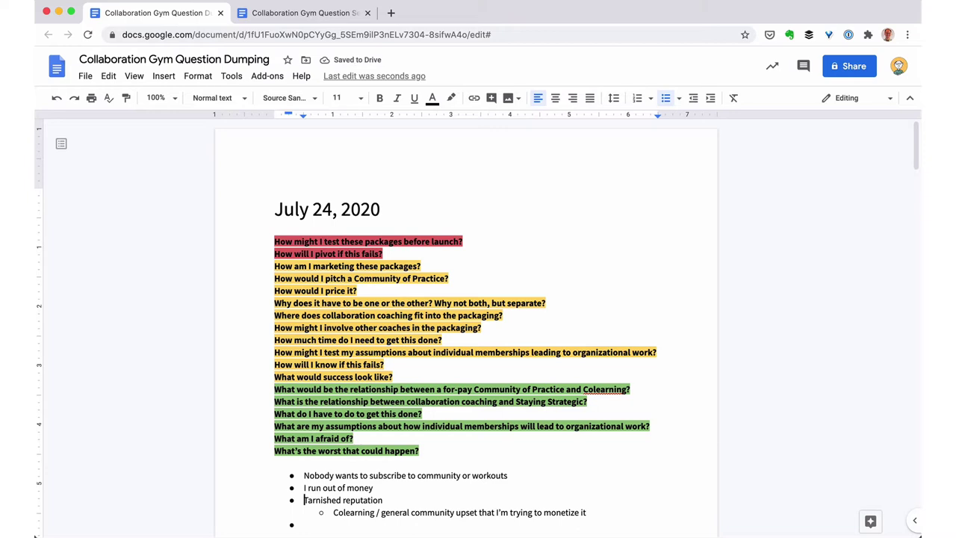
Step: Turn "Tarnished reputation" into a plain heading separated by a blank line, with the Colearning item as a first-level bullet beneath it
{"action": "key", "text": "BackSpace"}
{"action": "key", "text": "BackSpace"}
{"action": "key", "text": "Return"}
{"action": "key", "text": "Down"}
{"action": "key", "text": "shift+Tab"}
Step: Add the heading "Financial" above the first two bullets
{"action": "key", "text": "Up"}
{"action": "key", "text": "Up"}
{"action": "key", "text": "Up"}
{"action": "key", "text": "Up"}
{"action": "key", "text": "Up"}
{"action": "key", "text": "Return"}
{"action": "type", "text": "Financial"}
{"action": "key", "text": "Down"}
{"action": "key", "text": "Down"}
{"action": "key", "text": "Down"}
{"action": "key", "text": "Down"}
{"action": "key", "text": "Down"}
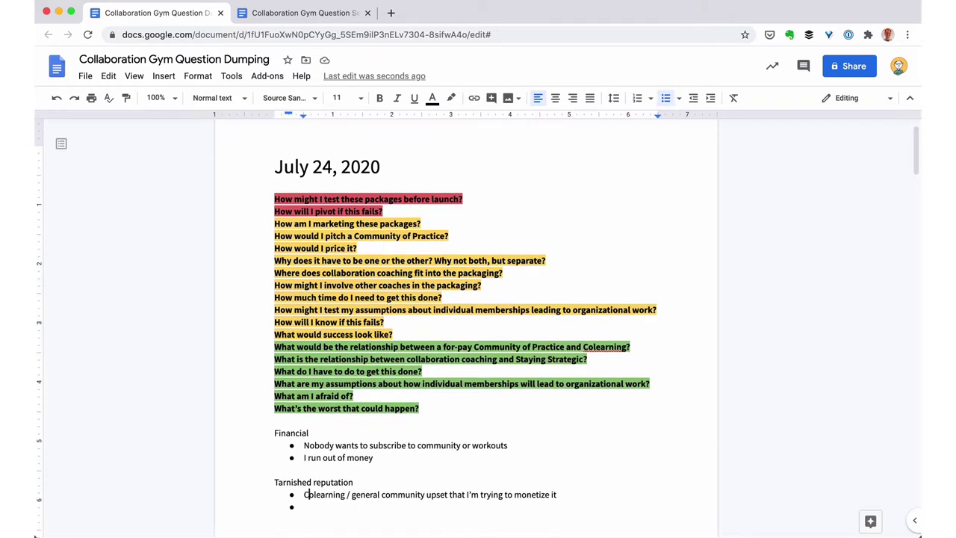
Step: Add the heading "Personal" with the bullets "I have no idea how to pivot" and "I no longer have the energy or desire to pivot"
{"action": "key", "text": "Down"}
{"action": "key", "text": "Down"}
{"action": "key", "text": "Return"}
{"action": "type", "text": "Personal"}
{"action": "key", "text": "Return"}
{"action": "key", "text": "super+shift+8"}
{"action": "type", "text": "I have no idea how to pivot"}
{"action": "key", "text": "Return"}
{"action": "type", "text": "I n"}
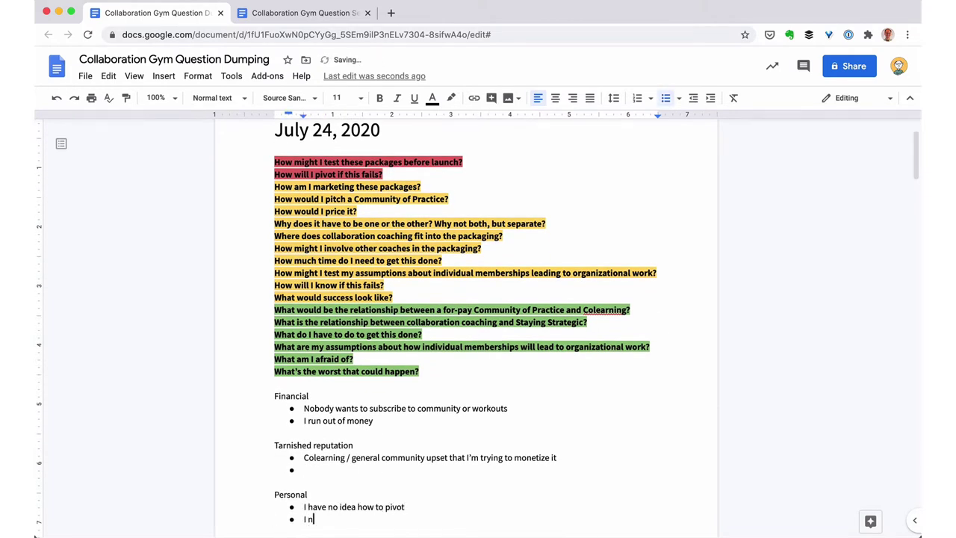
{"action": "type", "text": "o longer have the energy or desire to pivot"}
Step: Under Tarnished reputation, add "Subscribers angry that they're not getting enough value out of the offerings" and "No one takes me and my skills seriously anymore"
{"action": "scroll", "coordinate": [369, 431], "scroll_direction": "down", "scroll_amount": 1}
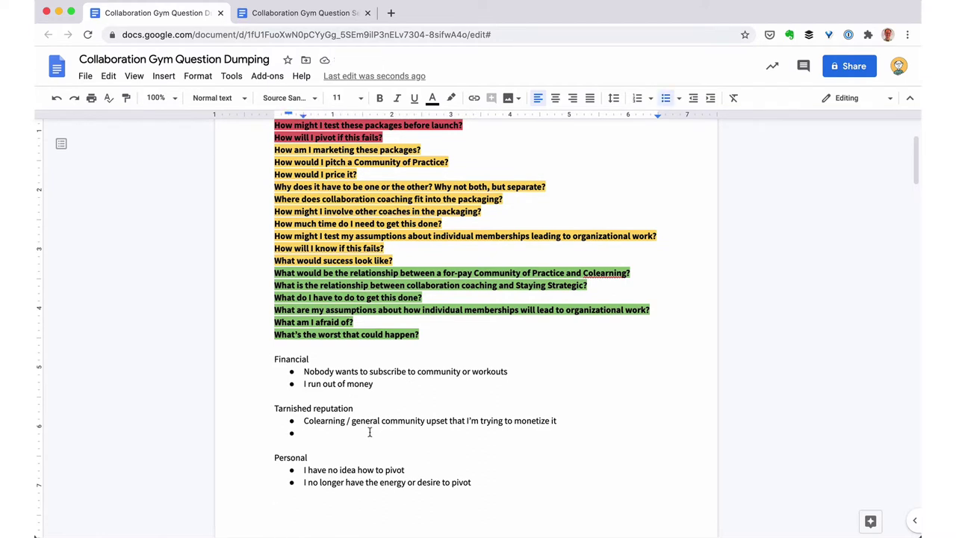
{"action": "left_click", "coordinate": [369, 432]}
{"action": "type", "text": "Subscribers angry that they're not getting enough value out of the offerings"}
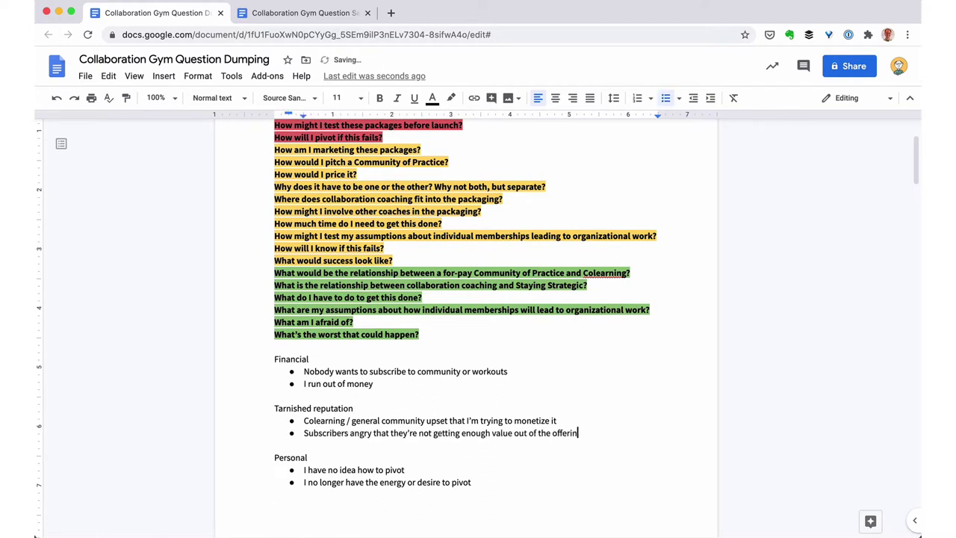
{"action": "key", "text": "Return"}
{"action": "scroll", "coordinate": [465, 298], "scroll_direction": "down", "scroll_amount": 1}
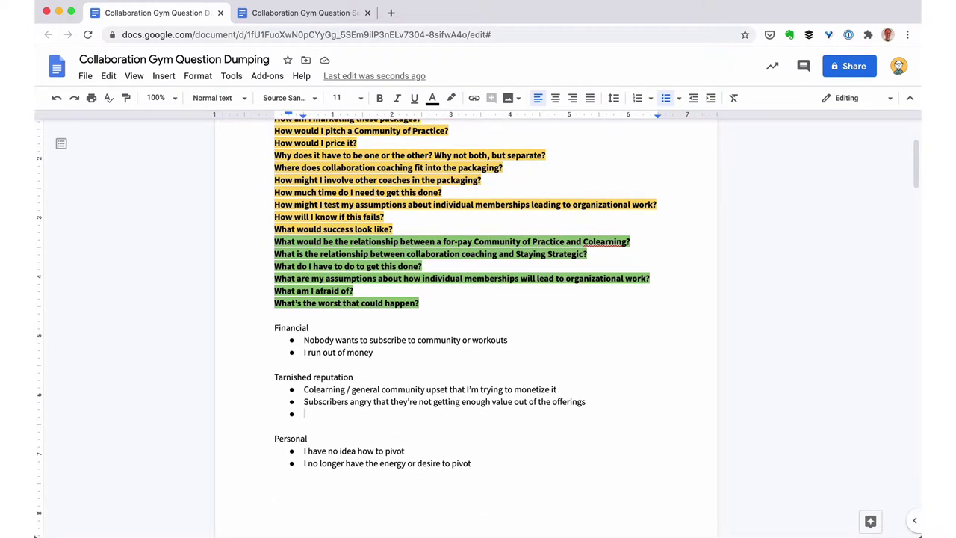
{"action": "type", "text": "No one takes me and my skills seriously anymore"}
{"action": "scroll", "coordinate": [465, 298], "scroll_direction": "down", "scroll_amount": 1}
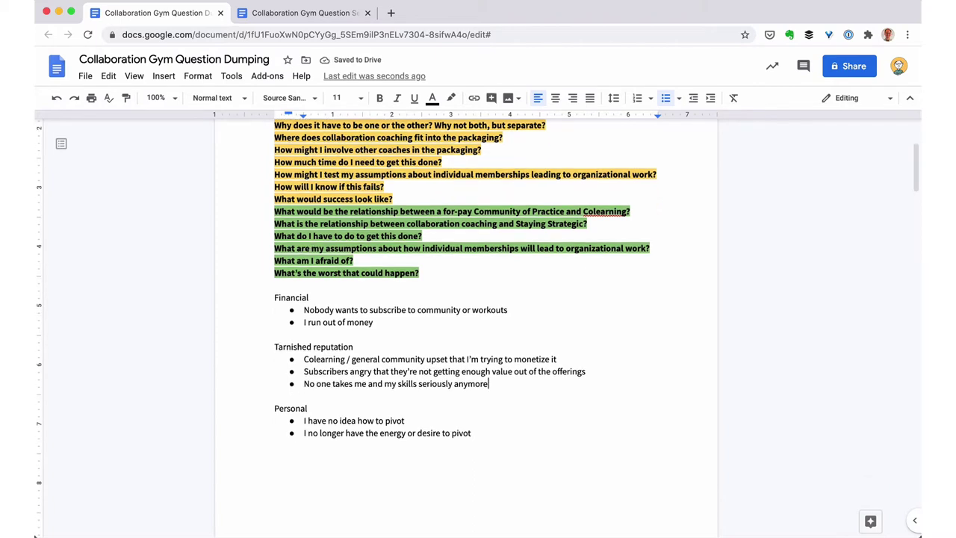
Step: Below the red questions, write that pricing isn't a long-term commitment: price low and raise on success, or price high and lower if too high
{"action": "scroll", "coordinate": [465, 298], "scroll_direction": "up", "scroll_amount": 2}
{"action": "scroll", "coordinate": [465, 299], "scroll_direction": "up", "scroll_amount": 1}
{"action": "left_click", "coordinate": [392, 150]}
{"action": "key", "text": "Return"}
{"action": "key", "text": "Return"}
{"action": "key", "text": "Return"}
{"action": "key", "text": "Up"}
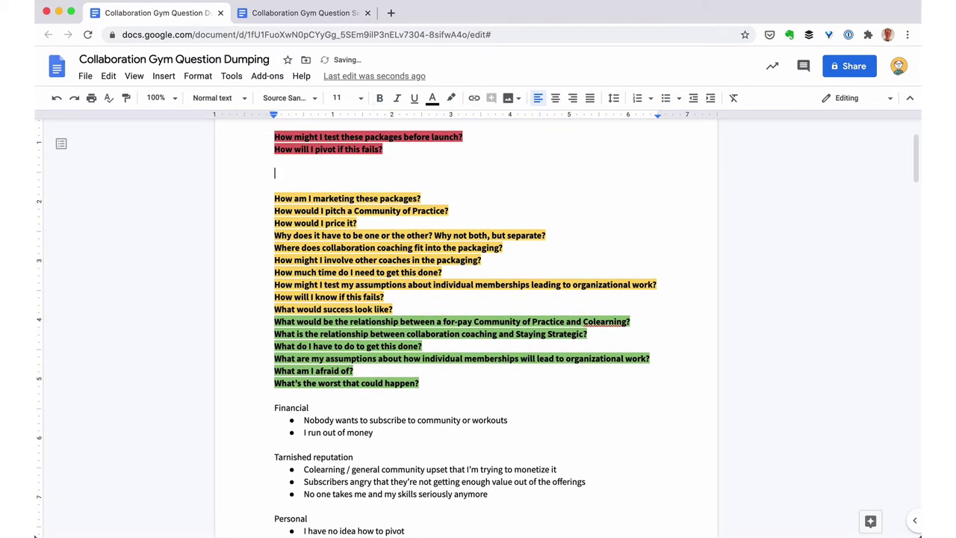
{"action": "type", "text": "I don't have to commit to pricing long-term. I can either"}
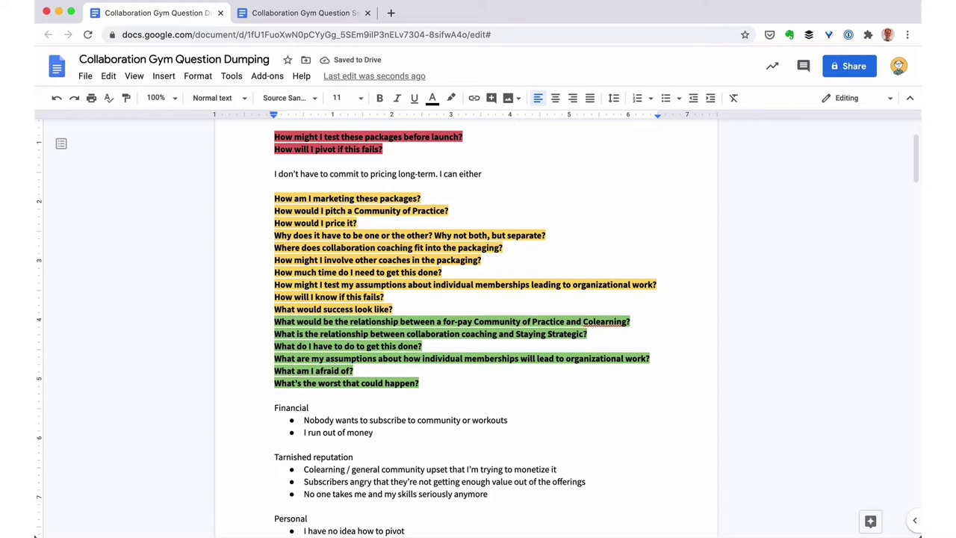
{"action": "type", "text": " price it low and raise if I have success, or price it high, and lower if it's too high."}
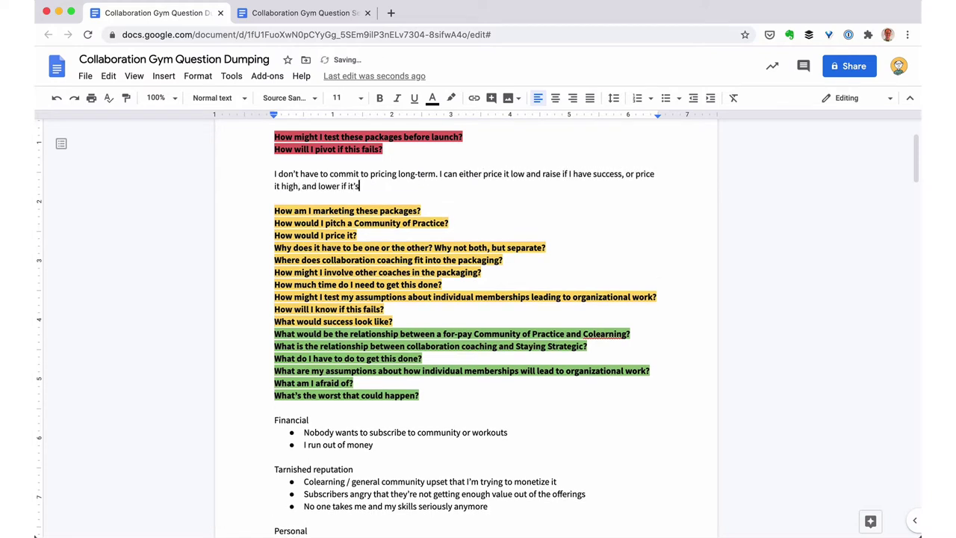
Step: Add a paragraph on confidence in Staying Strategic's value, the question of enrollments, and unproven consistent interest in the Good Goal-Setting Workouts
{"action": "key", "text": "Return"}
{"action": "key", "text": "Return"}
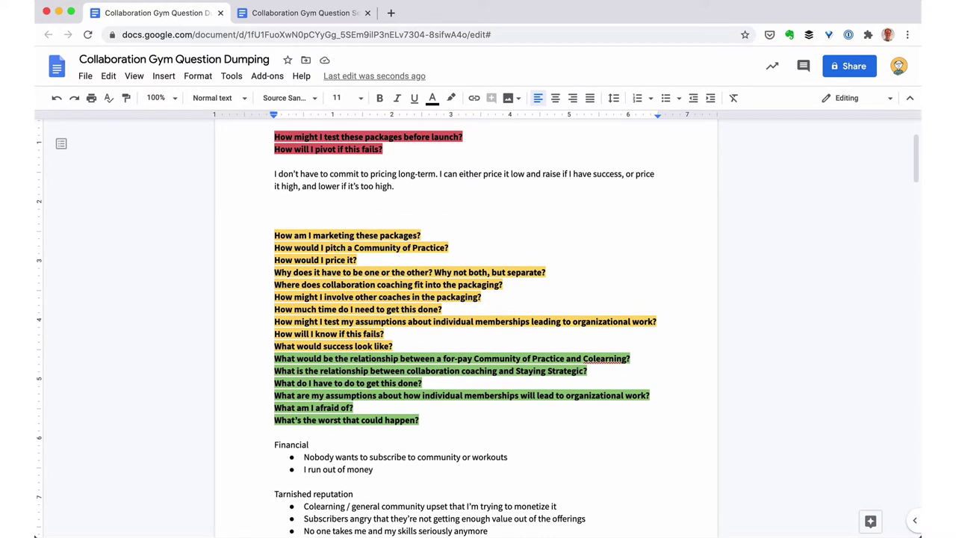
{"action": "type", "text": "I feel super confident about "}
{"action": "type", "text": "Staying Strategic being valuable. I feel confident in"}
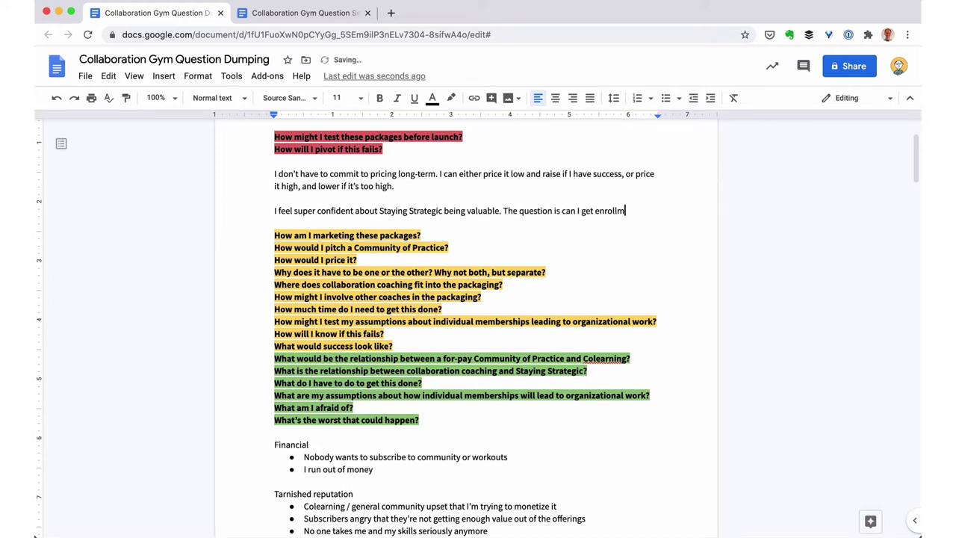
{"action": "type", "text": "ents. In a lot of ways, the new workout package is all about Staying Strategic, because I haven't shown that I ca"}
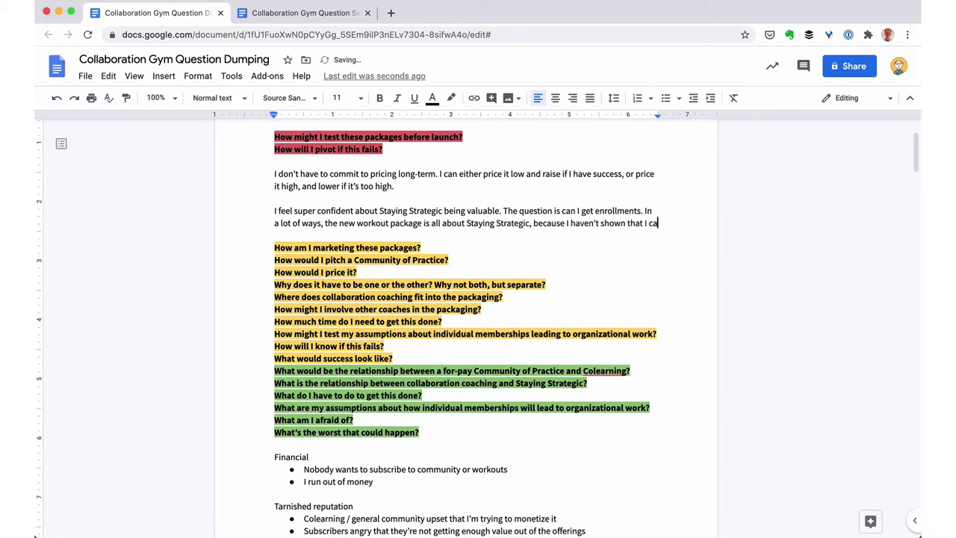
{"action": "type", "text": "n get consistent interest in the Good Goal-Setting Workouts or that"}
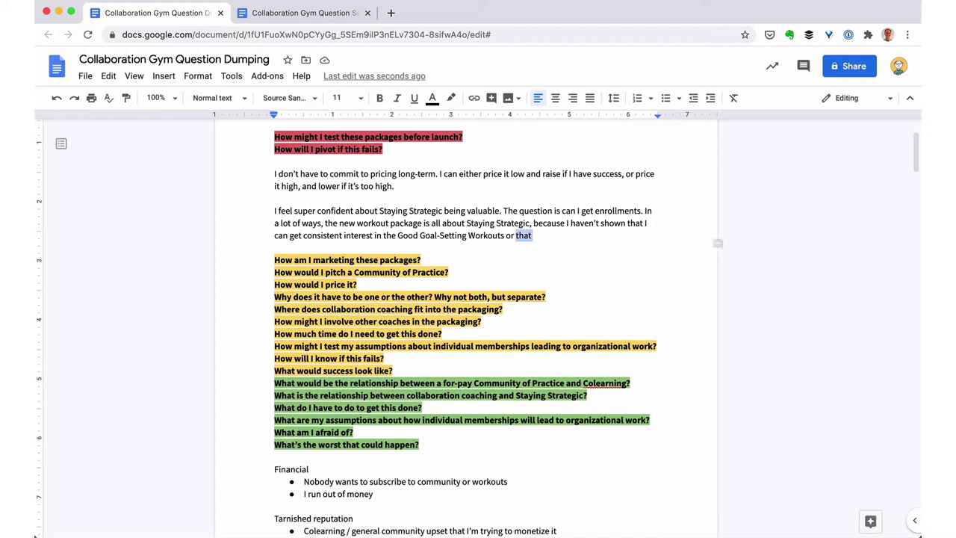
Step: Remove the trailing "or that", insert "new or repeat" before "interest", and end the sentence after "Good Goal-Setting Workouts"
{"action": "key", "text": "alt+shift+Left"}
{"action": "key", "text": "BackSpace"}
{"action": "key", "text": "BackSpace"}
{"action": "left_click", "coordinate": [344, 235]}
{"action": "type", "text": "new or repeat"}
{"action": "left_click", "coordinate": [559, 235]}
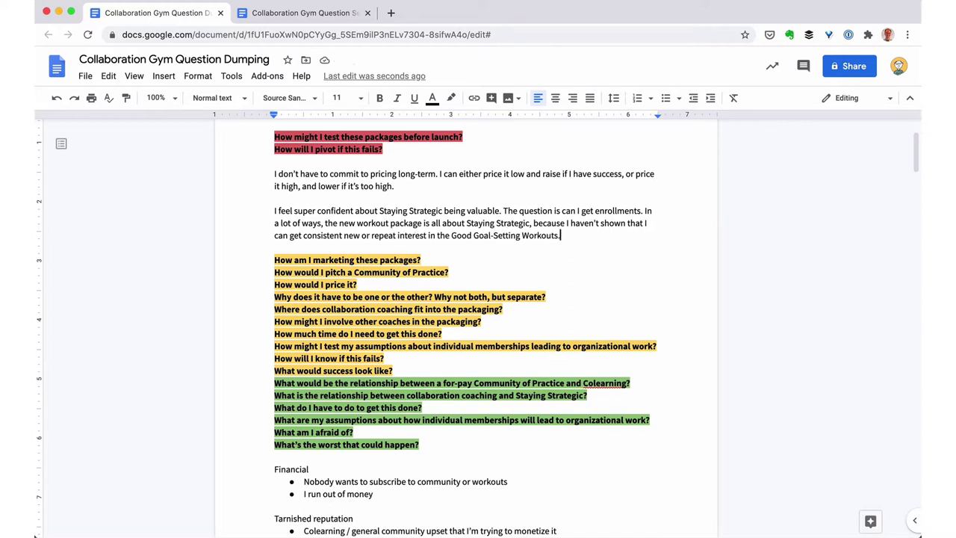
Step: Add the question "How might I pivot the Good Goal-Setting Workouts?" below the paragraph in bold with a yellow highlight
{"action": "key", "text": "Return"}
{"action": "key", "text": "Return"}
{"action": "type", "text": "How might I pivot the Good Goal-Setting Workouts?"}
{"action": "key", "text": "super+shift+Left"}
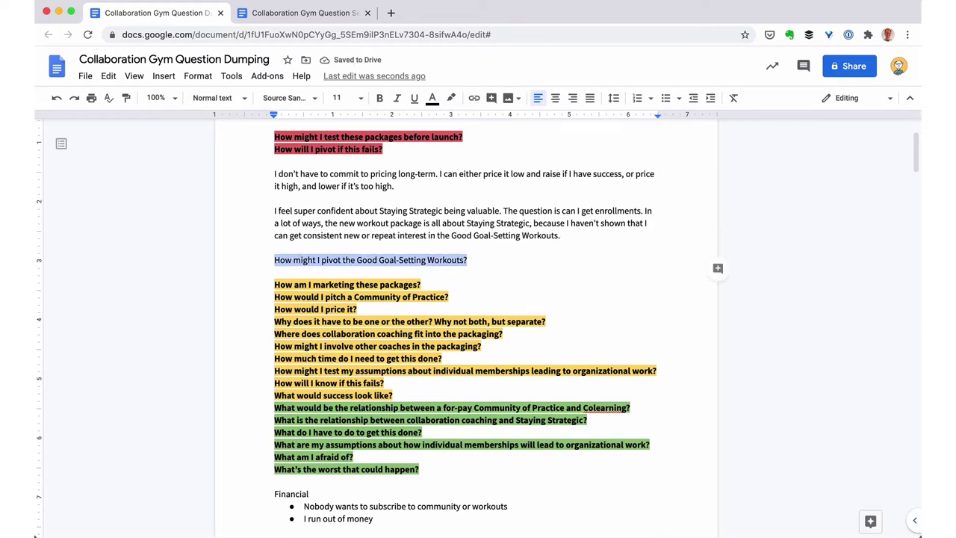
{"action": "key", "text": "super+b"}
{"action": "left_click", "coordinate": [433, 97]}
{"action": "left_click", "coordinate": [433, 98]}
{"action": "left_click", "coordinate": [451, 97]}
{"action": "left_click", "coordinate": [498, 199]}
Step: Start an answer about banking on Staying Strategic to renew interest in the Good Goal-Setting Workouts, and hopes for the I'll-pay-you-to-participate model
{"action": "left_click", "coordinate": [275, 271]}
{"action": "key", "text": "Return"}
{"action": "key", "text": "Return"}
{"action": "type", "text": "In some ways, I"}
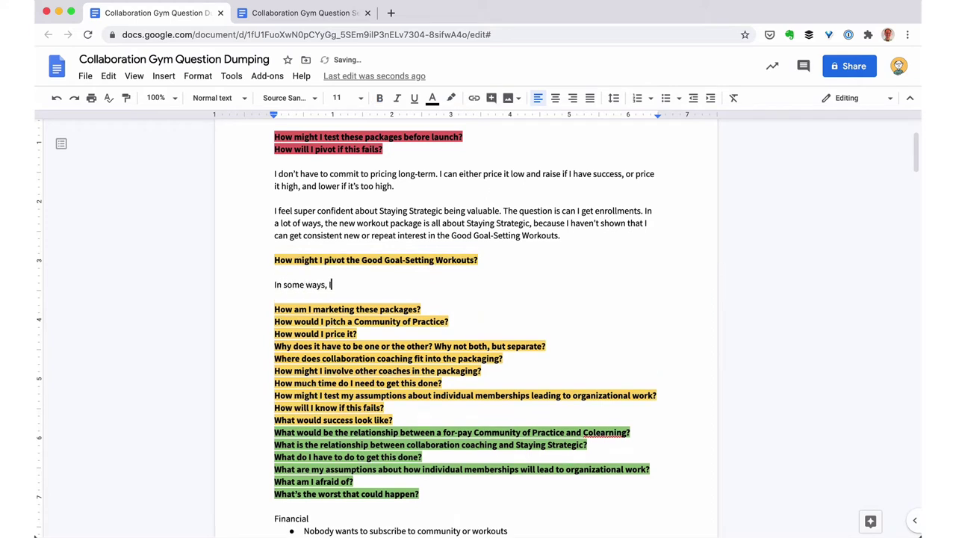
{"action": "type", "text": "'m banking on Staying Strategic to attract most of the interest "}
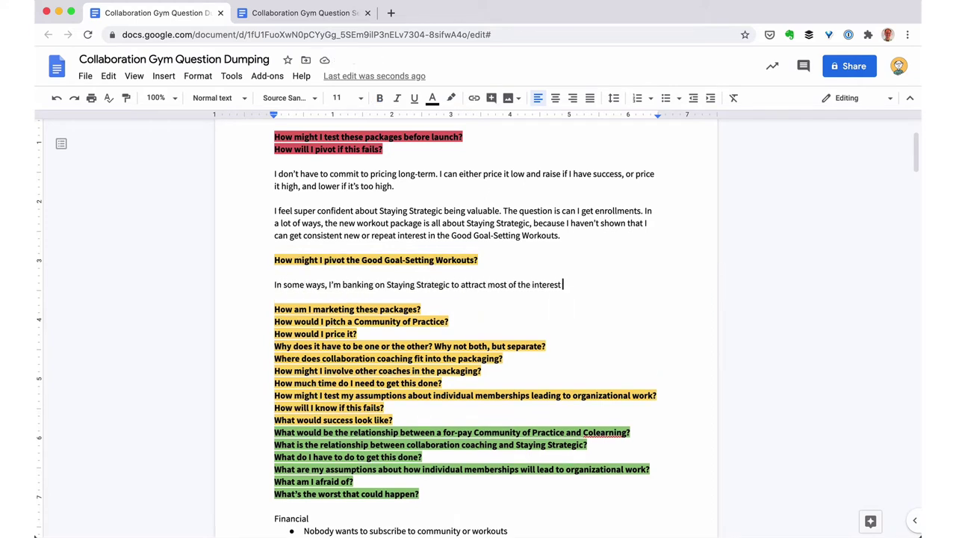
{"action": "type", "text": ", and that that will lead into renewed interest in the Good Goal-Setting Workouts. I'm also hoping that the pay"}
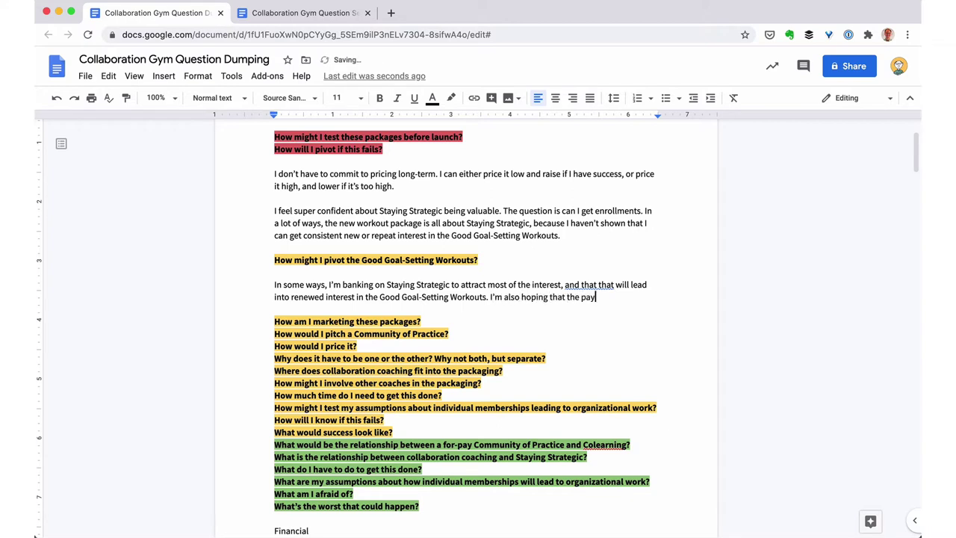
{"action": "type", "text": "icipate model will result in "}
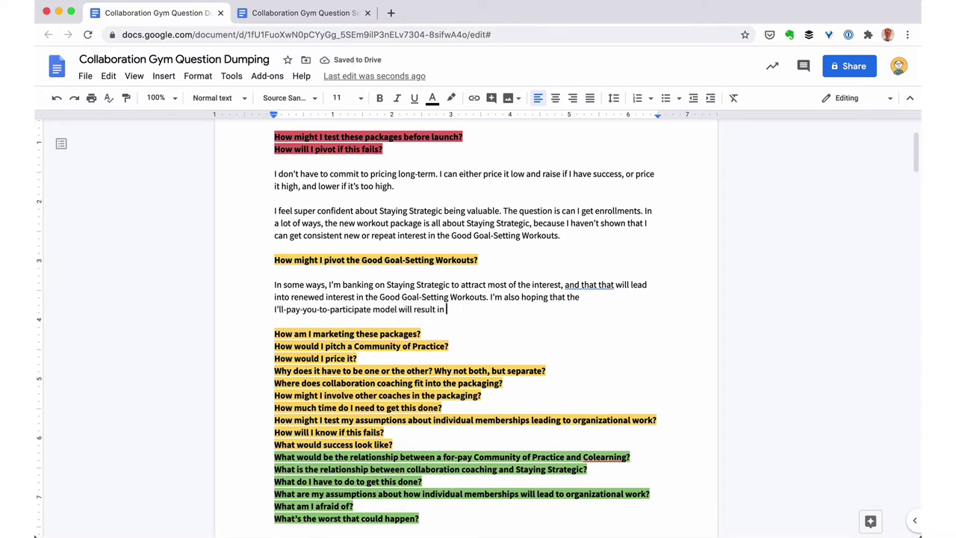
Step: Finish the answer with higher enrollment, insufficiently aggressive marketing outside the current circle, and enough market interest "to attract consistent enrollment on its own"
{"action": "type", "text": "higher enrollment. Finally, my assumption is that I haven't been marketing Good Goal-Setting aggressively enou"}
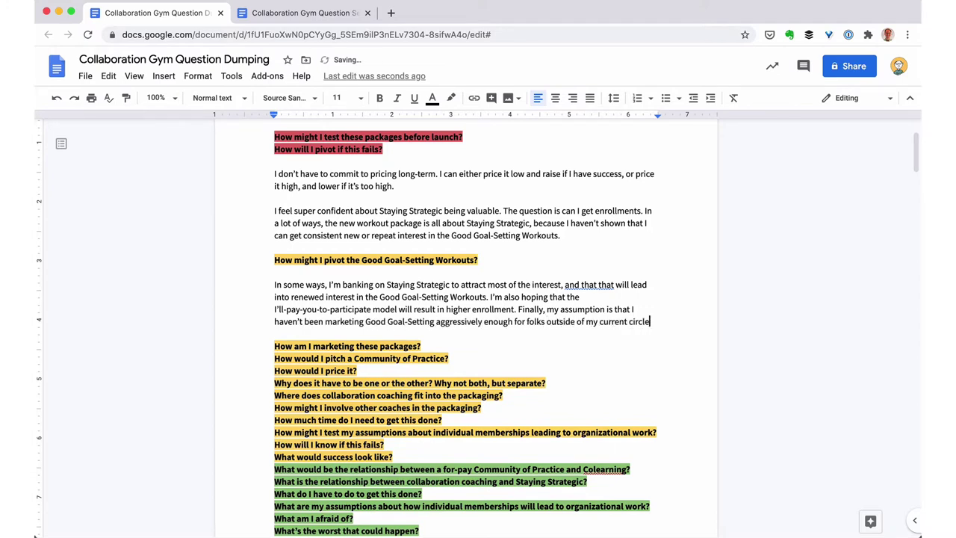
{"action": "type", "text": "gh for folks outside of my current circle, and that there's enough market interest for it to be sustain"}
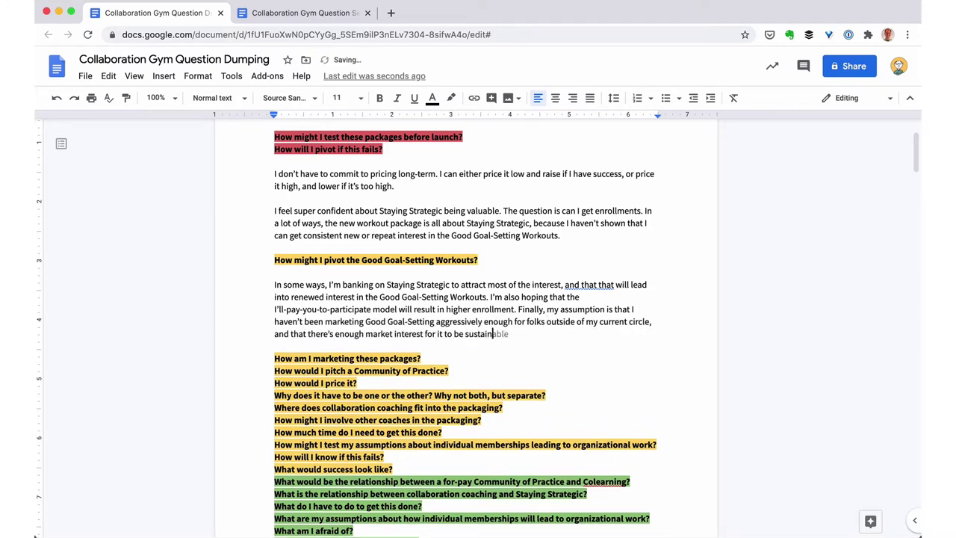
{"action": "type", "text": "."}
{"action": "key", "text": "alt+Left"}
{"action": "key", "text": "alt+Left"}
{"action": "key", "text": "alt+Left"}
{"action": "key", "text": "Left"}
{"action": "key", "text": "alt+shift+Left"}
{"action": "key", "text": "alt+shift+Left"}
{"action": "key", "text": "alt+shift+Left"}
{"action": "key", "text": "alt+shift+Left"}
{"action": "type", "text": "it to attract consistent enrollment"}
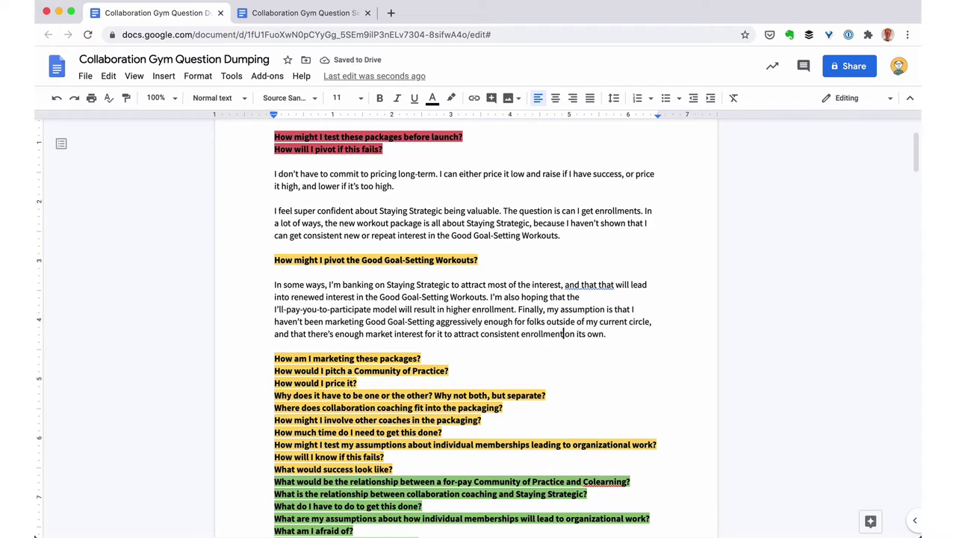
Step: Append "I also" to the end of the answer paragraph and insert the line "Assumptions:" above it
{"action": "key", "text": "Down"}
{"action": "key", "text": "BackSpace"}
{"action": "type", "text": "I also"}
{"action": "key", "text": "Up"}
{"action": "key", "text": "Up"}
{"action": "key", "text": "Up"}
{"action": "key", "text": "Return"}
{"action": "type", "text": "Assumptions:"}
Step: Turn the answer paragraph into a bullet that begins with "Staying Strategic will attract most of the interest"
{"action": "key", "text": "Right"}
{"action": "key", "text": "alt+shift+Right"}
{"action": "key", "text": "alt+shift+Right"}
{"action": "key", "text": "alt+shift+Right"}
{"action": "key", "text": "alt+shift+Right"}
{"action": "key", "text": "alt+shift+Right"}
{"action": "key", "text": "alt+shift+Right"}
{"action": "key", "text": "shift+Right"}
{"action": "key", "text": "BackSpace"}
{"action": "key", "text": "Return"}
{"action": "type", "text": "*"}
{"action": "key", "text": "alt+Right"}
{"action": "key", "text": "alt+Right"}
{"action": "key", "text": "alt+Right"}
{"action": "key", "text": "alt+BackSpace"}
{"action": "type", "text": "will"}
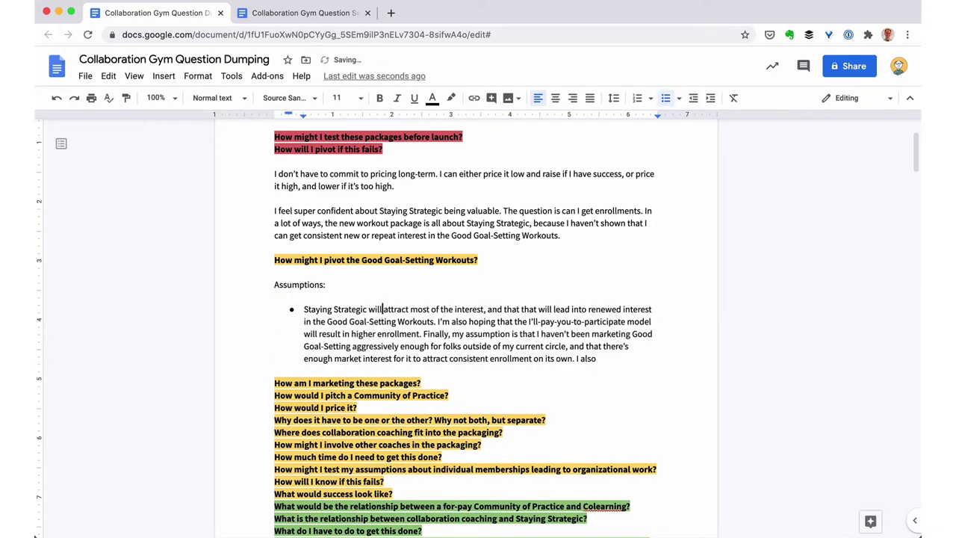
Step: Replace "and that that" in the bullet with "which in turn"
{"action": "key", "text": "alt+Right"}
{"action": "key", "text": "alt+Right"}
{"action": "key", "text": "alt+Right"}
{"action": "key", "text": "alt+Right"}
{"action": "key", "text": "alt+Right"}
{"action": "key", "text": "alt+Right"}
{"action": "key", "text": "alt+Right"}
{"action": "key", "text": "alt+Right"}
{"action": "key", "text": "alt+BackSpace"}
{"action": "key", "text": "alt+BackSpace"}
{"action": "key", "text": "alt+BackSpace"}
{"action": "type", "text": "which in turn"}
Step: Split the bullet so that "I'm also hoping that" starts a second bullet
{"action": "key", "text": "Down"}
{"action": "key", "text": "alt+Left"}
{"action": "key", "text": "alt+Left"}
{"action": "key", "text": "alt+Left"}
{"action": "key", "text": "alt+Left"}
{"action": "key", "text": "alt+Left"}
{"action": "key", "text": "alt+Left"}
{"action": "key", "text": "BackSpace"}
{"action": "key", "text": "Return"}
Step: Change the "Assumptions:" line above the bullets to "Hypotheses:"
{"action": "key", "text": "Up"}
{"action": "key", "text": "Up"}
{"action": "key", "text": "Up"}
{"action": "key", "text": "Up"}
{"action": "key", "text": "alt+Right"}
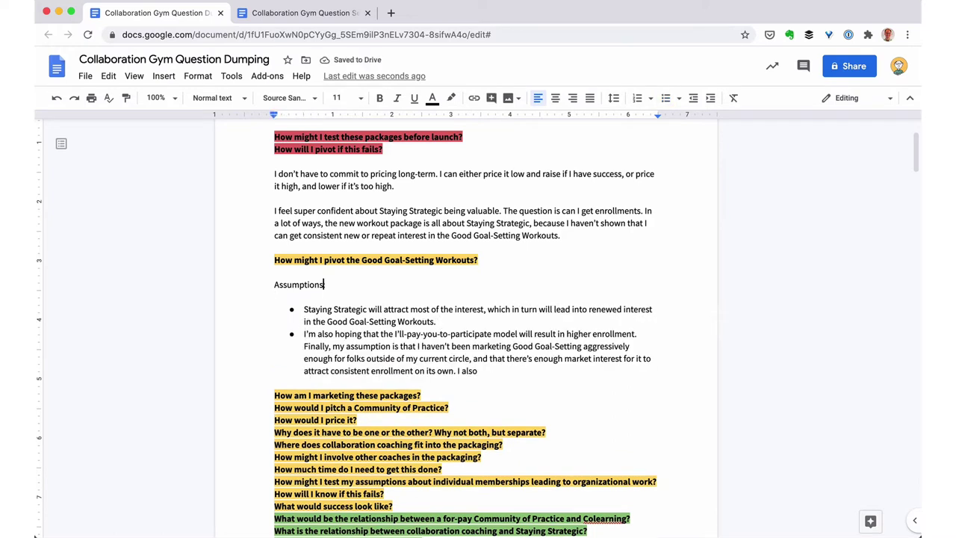
{"action": "key", "text": "alt+BackSpace"}
{"action": "type", "text": "Hypotheses"}
Step: Delete "I'm also hoping that the" from the second bullet so it begins with "I'll-pay-you-to-participate model"
{"action": "key", "text": "Down"}
{"action": "key", "text": "Down"}
{"action": "key", "text": "Down"}
{"action": "key", "text": "Down"}
{"action": "key", "text": "alt+Left"}
{"action": "key", "text": "alt+shift+Right"}
{"action": "key", "text": "alt+shift+Right"}
{"action": "key", "text": "alt+shift+Right"}
{"action": "key", "text": "alt+shift+Right"}
{"action": "key", "text": "alt+shift+Right"}
{"action": "key", "text": "shift+Right"}
{"action": "key", "text": "BackSpace"}
Step: Split the second bullet so that "Finally, my assumption is that" starts a third bullet
{"action": "key", "text": "Down"}
{"action": "key", "text": "alt+Left"}
{"action": "key", "text": "alt+Left"}
{"action": "key", "text": "alt+Left"}
{"action": "key", "text": "alt+Left"}
{"action": "key", "text": "BackSpace"}
{"action": "key", "text": "Return"}
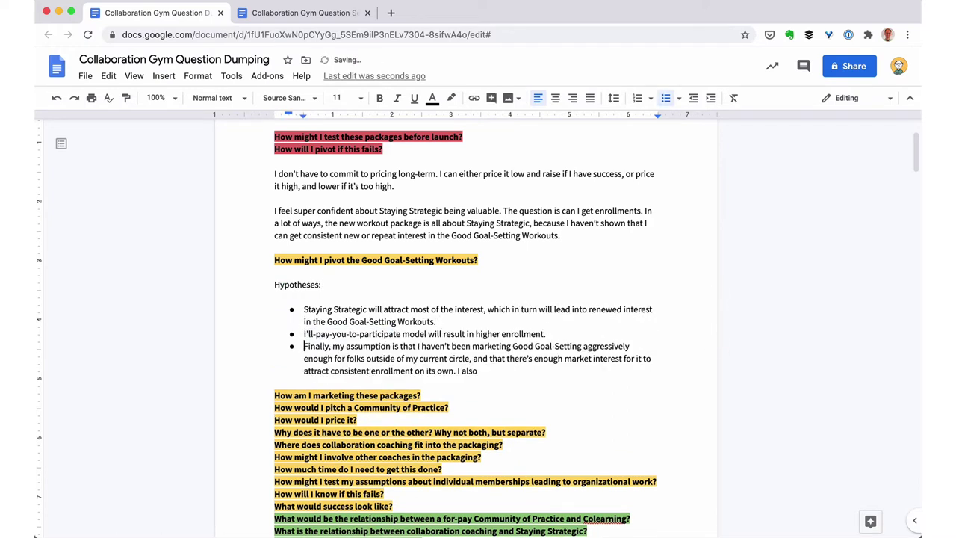
Step: Delete "Finally, my assumption is that" from the start of the third bullet
{"action": "key", "text": "alt+shift+Right"}
{"action": "key", "text": "alt+shift+Right"}
{"action": "key", "text": "alt+shift+Right"}
{"action": "key", "text": "alt+shift+Right"}
{"action": "key", "text": "alt+shift+Right"}
{"action": "key", "text": "shift+Right"}
{"action": "key", "text": "BackSpace"}
Step: Break the third bullet's sentence in two by replacing ", and that there's" with ". There's"
{"action": "key", "text": "Down"}
{"action": "key", "text": "alt+Right"}
{"action": "key", "text": "alt+Right"}
{"action": "key", "text": "alt+shift+Right"}
{"action": "key", "text": "alt+shift+Right"}
{"action": "key", "text": "shift+Right"}
{"action": "key", "text": "shift+Right"}
{"action": "type", "text": ". T"}
Step: Replace "I also" with a new bullet reading "I haven't been packaging / positioning Good Goal-Setting aggressively / correctly enough for folks in my current circle."
{"action": "key", "text": "Down"}
{"action": "key", "text": "alt+shift+Left"}
{"action": "key", "text": "alt+shift+Left"}
{"action": "key", "text": "BackSpace"}
{"action": "key", "text": "Return"}
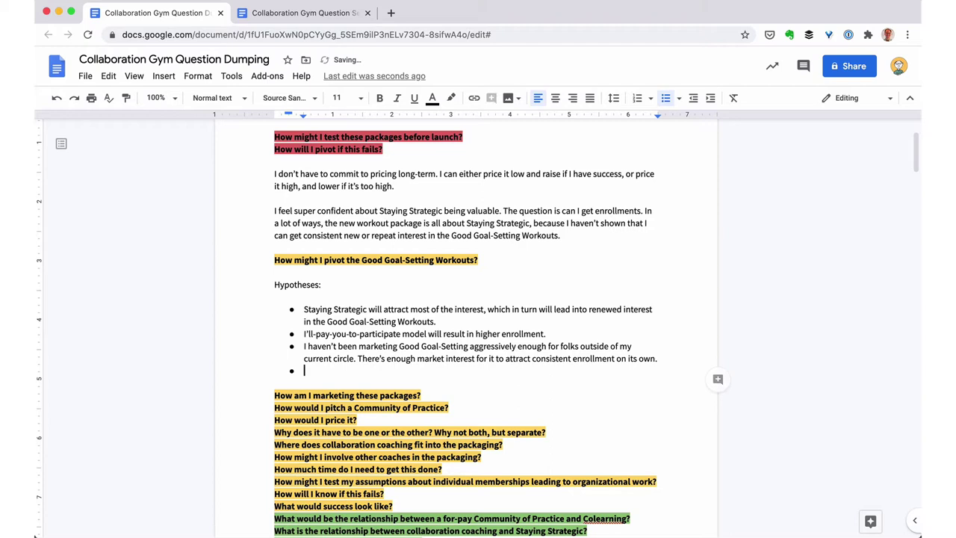
{"action": "type", "text": "I haven't been packaging / positioning Good Goal-Setting aggress"}
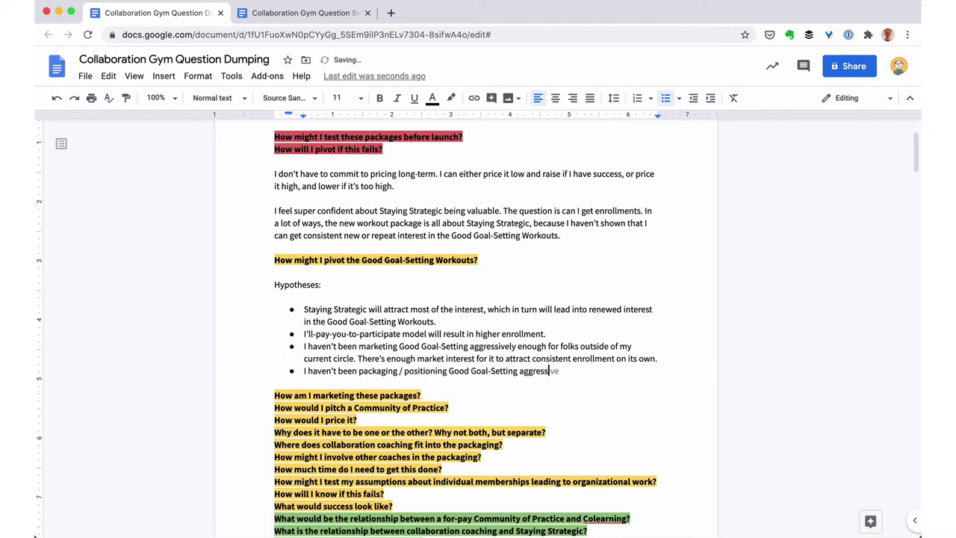
{"action": "type", "text": "ively / correctly enough for folks in my current circle. So many fol"}
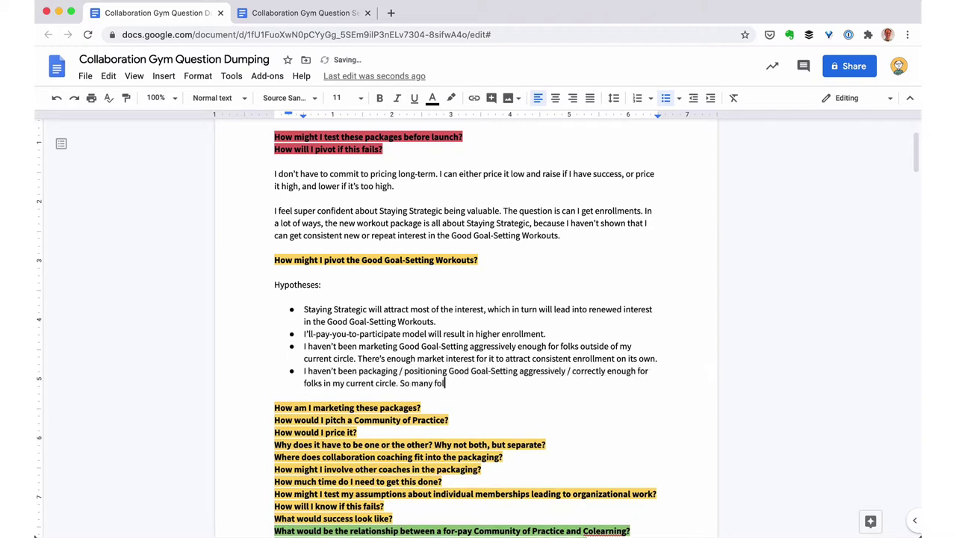
Step: Complete the new bullet with "So many folks would get great value from doing multiple trainings, including folks who are already big advocates."
{"action": "type", "text": "ks would get great value from doing multiple trainings, including folks who ar"}
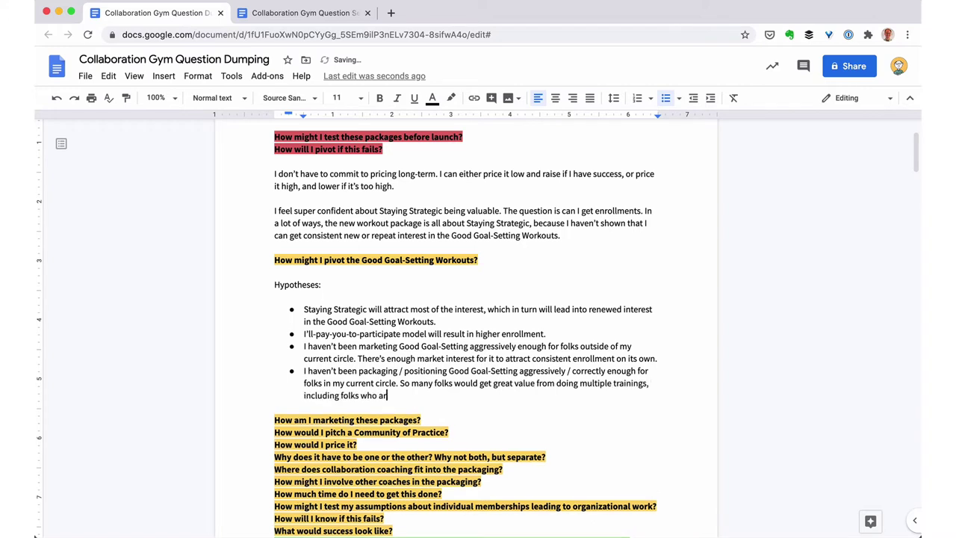
{"action": "type", "text": "e already big advocates."}
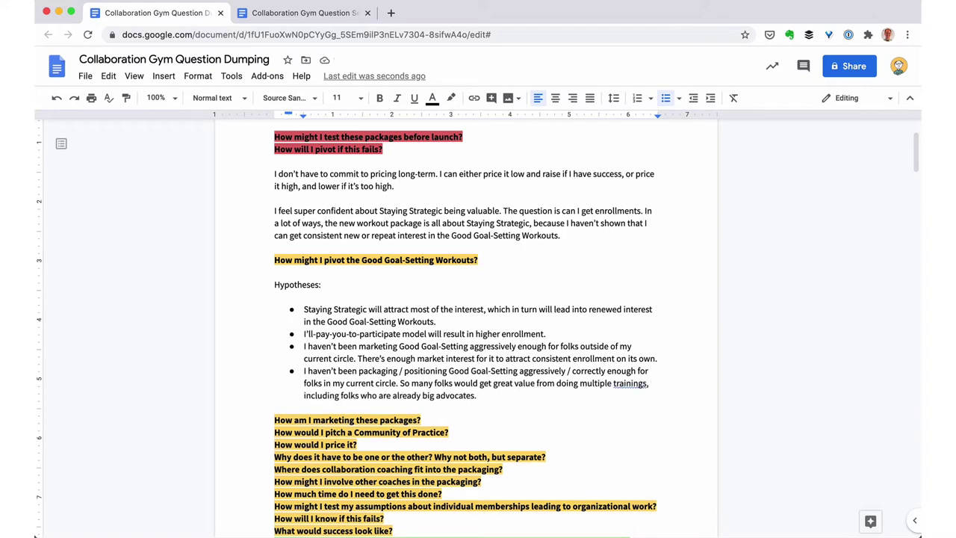
Step: Add a sub-bullet reading "Why aren't they already? It's not a habit. People are busy."
{"action": "key", "text": "Return"}
{"action": "key", "text": "Tab"}
{"action": "type", "text": "Why aren'"}
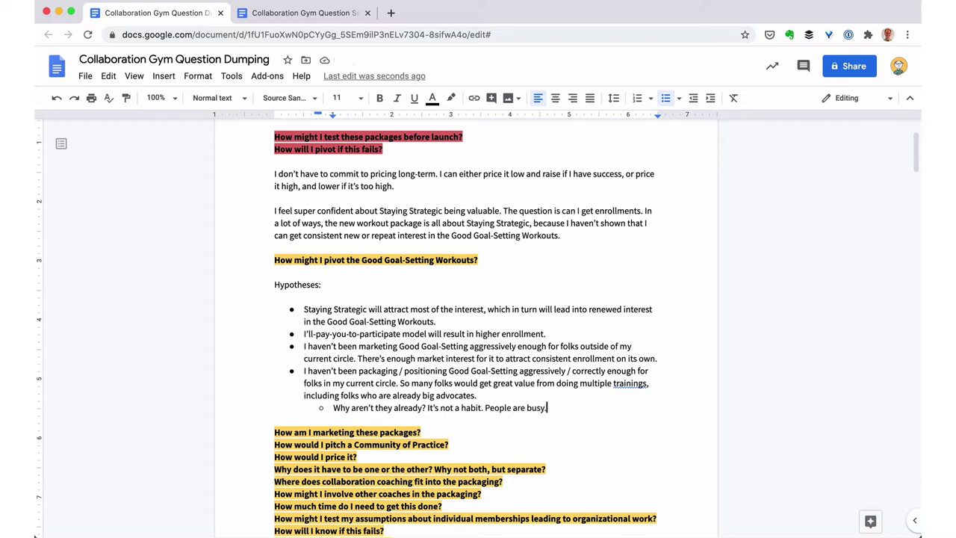
Step: Extend the sub-bullet, assuming behavioral economics tricks (like the pay-you-to-participate model) are needed to rebuild those habits, "But maybe there are other tricks I can use."
{"action": "type", "text": "g that I need to use behavioral economics tricks (like the pay-you-to-participate model"}
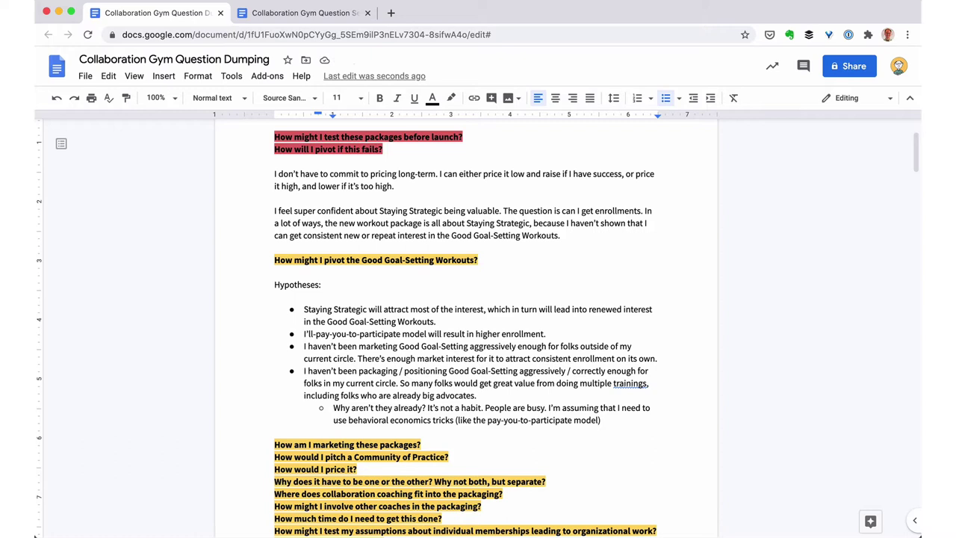
{"action": "type", "text": " those habits. But maybe there are other tricks I can use."}
{"action": "key", "text": "Return"}
{"action": "key", "text": "Return"}
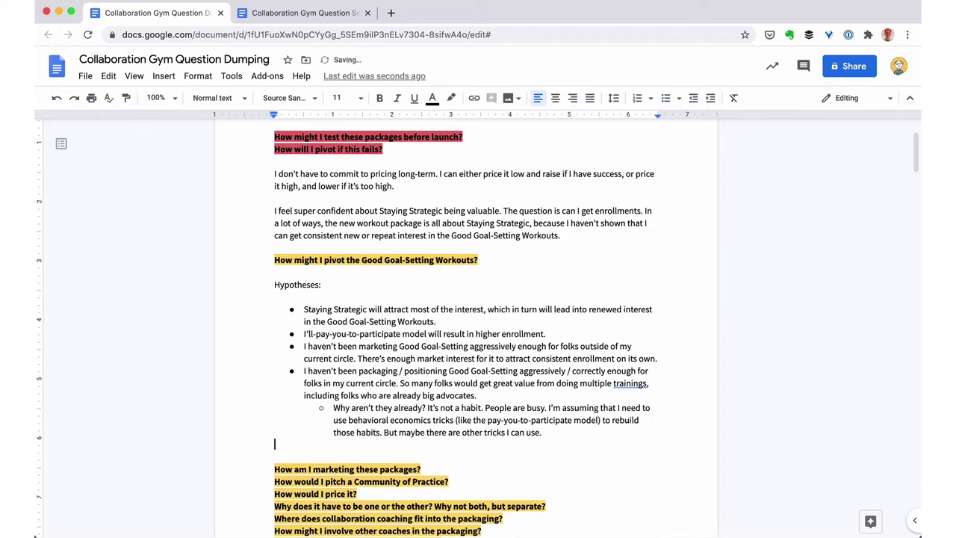
Step: Insert the bullet "A revised website will help dramatically in attracting new market interest." above the packaging / positioning bullet
{"action": "key", "text": "Up"}
{"action": "key", "text": "Up"}
{"action": "key", "text": "Up"}
{"action": "key", "text": "Up"}
{"action": "key", "text": "Up"}
{"action": "key", "text": "Up"}
{"action": "key", "text": "Return"}
{"action": "key", "text": "Up"}
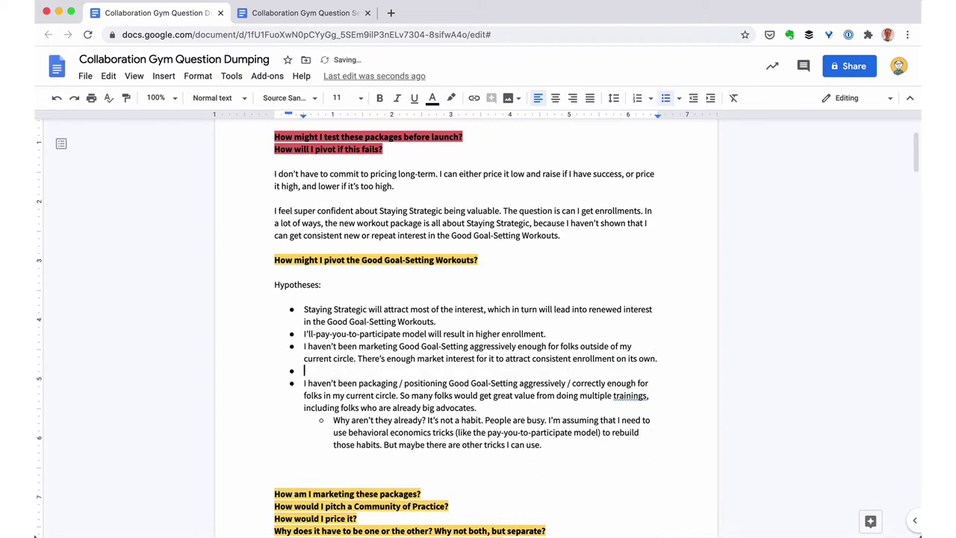
{"action": "type", "text": "A revised website will help dramatically in attracting new market interest."}
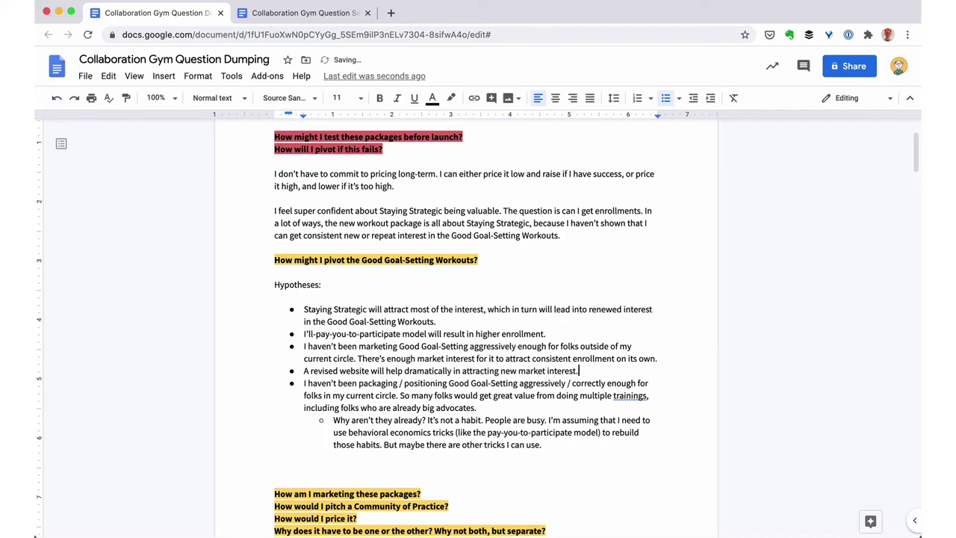
Step: Remove the extra blank lines between the sub-bullet and "How am I marketing these packages?"
{"action": "scroll", "coordinate": [465, 329], "scroll_direction": "down", "scroll_amount": 1}
{"action": "scroll", "coordinate": [465, 328], "scroll_direction": "down", "scroll_amount": 3}
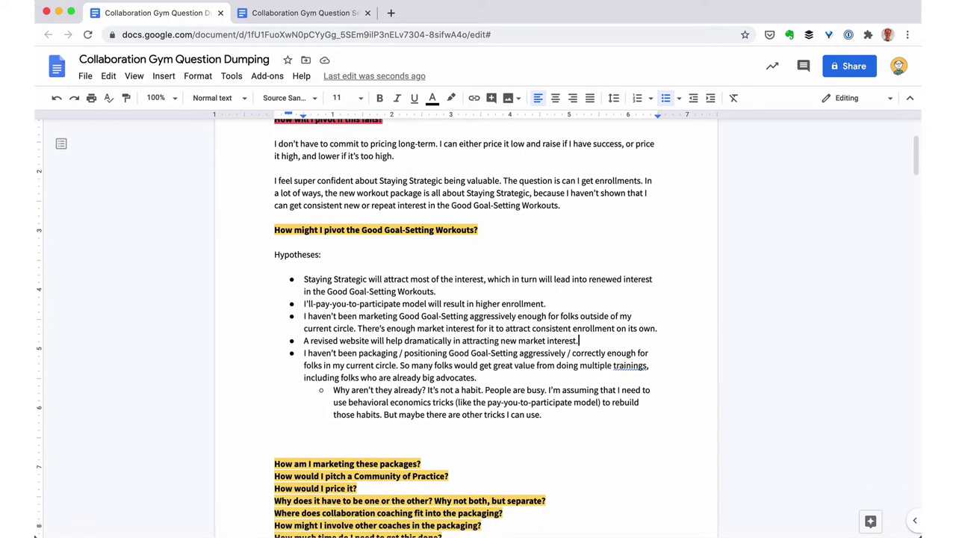
{"action": "left_click", "coordinate": [381, 414]}
{"action": "key", "text": "BackSpace"}
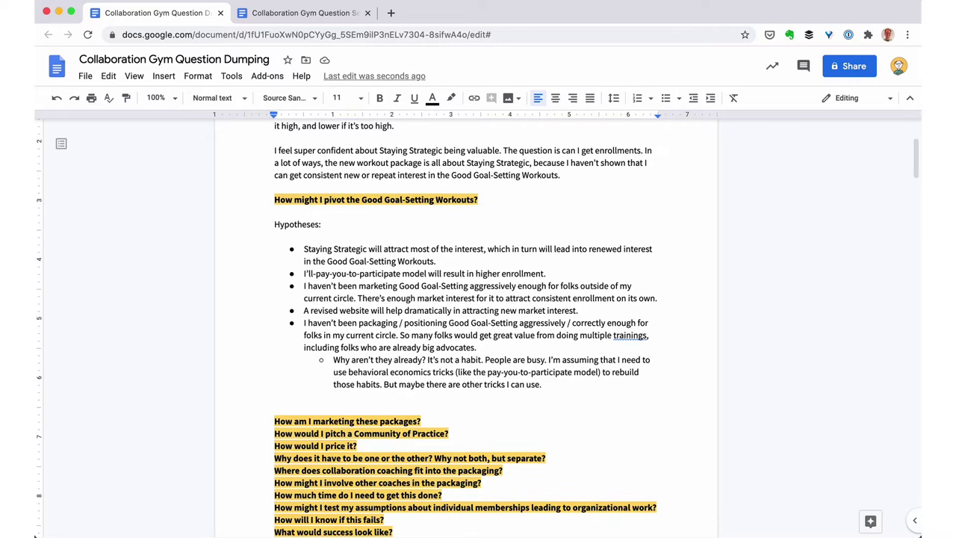
{"action": "key", "text": "BackSpace"}
Step: Copy everything below the July 24, 2020 heading to the end of the Collaboration Gym Question Sensemaking document
{"action": "scroll", "coordinate": [409, 328], "scroll_direction": "down", "scroll_amount": 4}
{"action": "scroll", "coordinate": [409, 329], "scroll_direction": "up", "scroll_amount": 7}
{"action": "left_click", "coordinate": [409, 178]}
{"action": "key", "text": "Down"}
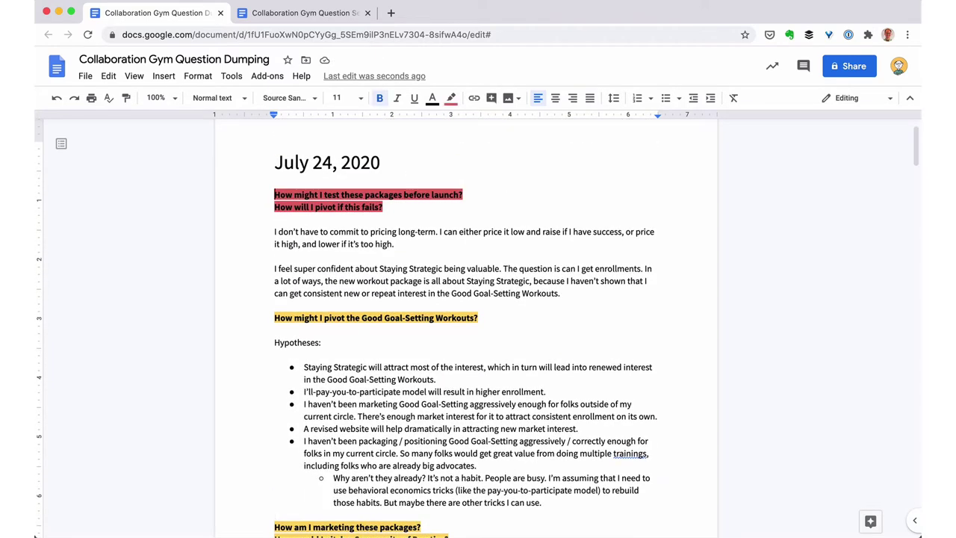
{"action": "key", "text": "super+shift+Down"}
{"action": "left_click", "coordinate": [329, 20]}
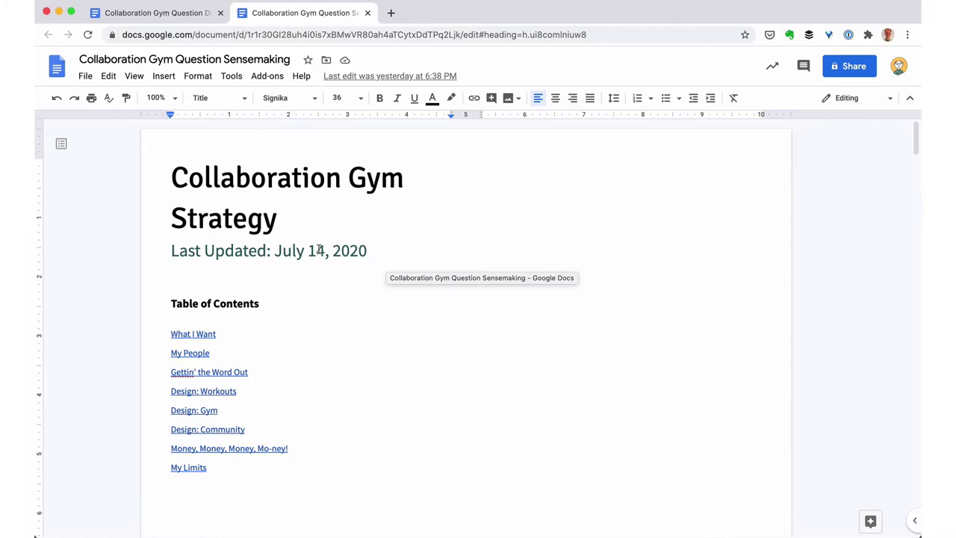
{"action": "scroll", "coordinate": [326, 333], "scroll_direction": "down", "scroll_amount": 3}
{"action": "scroll", "coordinate": [325, 334], "scroll_direction": "down", "scroll_amount": 10}
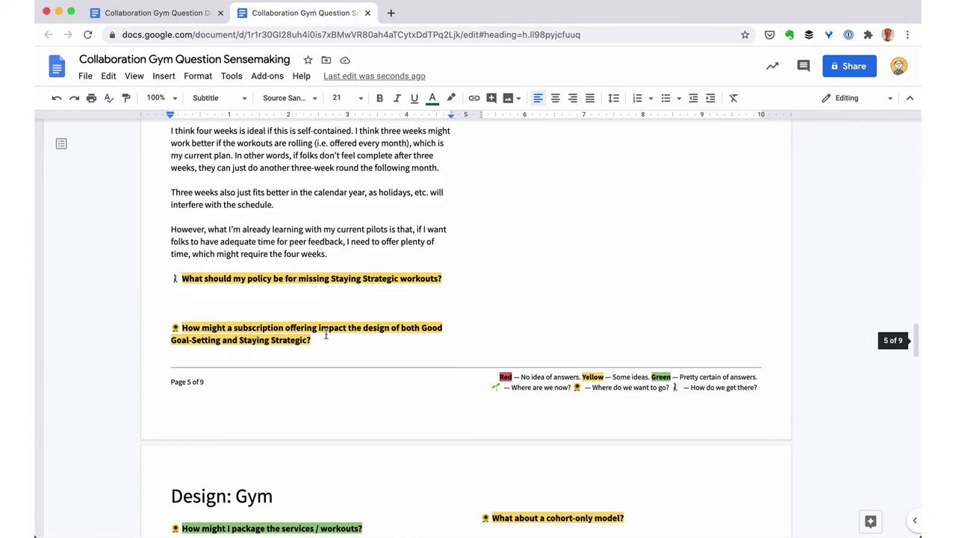
{"action": "scroll", "coordinate": [326, 333], "scroll_direction": "up", "scroll_amount": 15}
{"action": "key", "text": "super+Down"}
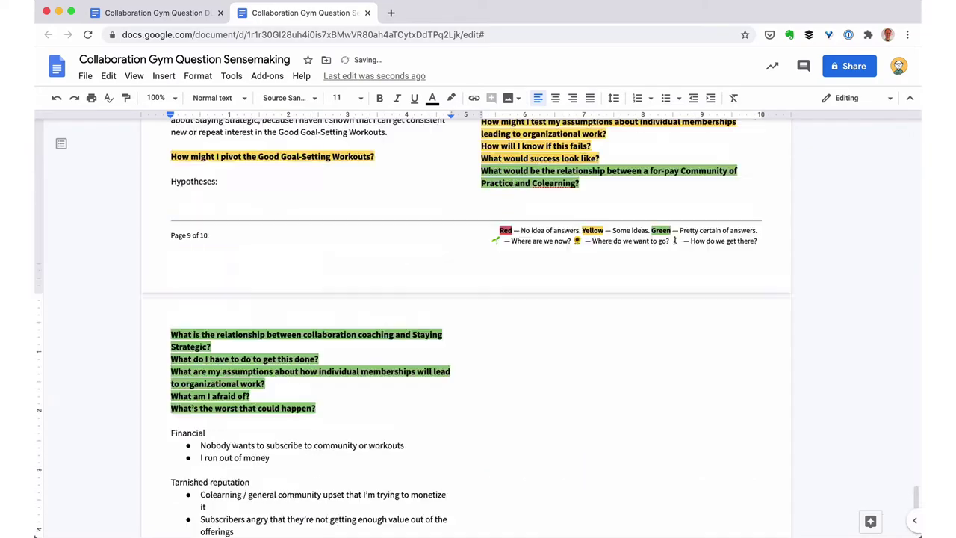
Step: Reword the yellow question "How would I price it?" as "How would I price the Community of Practice?"
{"action": "scroll", "coordinate": [466, 329], "scroll_direction": "down", "scroll_amount": 1}
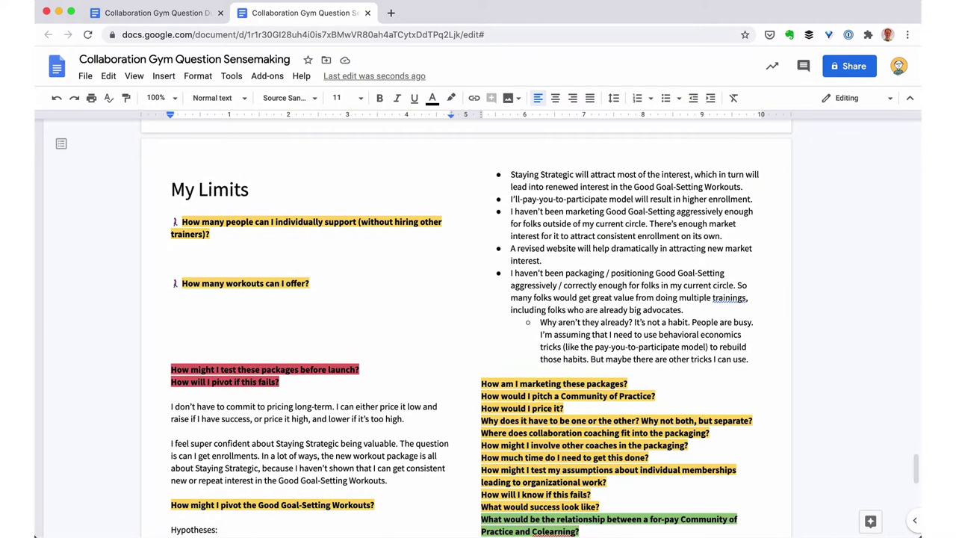
{"action": "scroll", "coordinate": [466, 328], "scroll_direction": "up", "scroll_amount": 6}
{"action": "scroll", "coordinate": [466, 329], "scroll_direction": "down", "scroll_amount": 1}
{"action": "scroll", "coordinate": [320, 324], "scroll_direction": "down", "scroll_amount": 7}
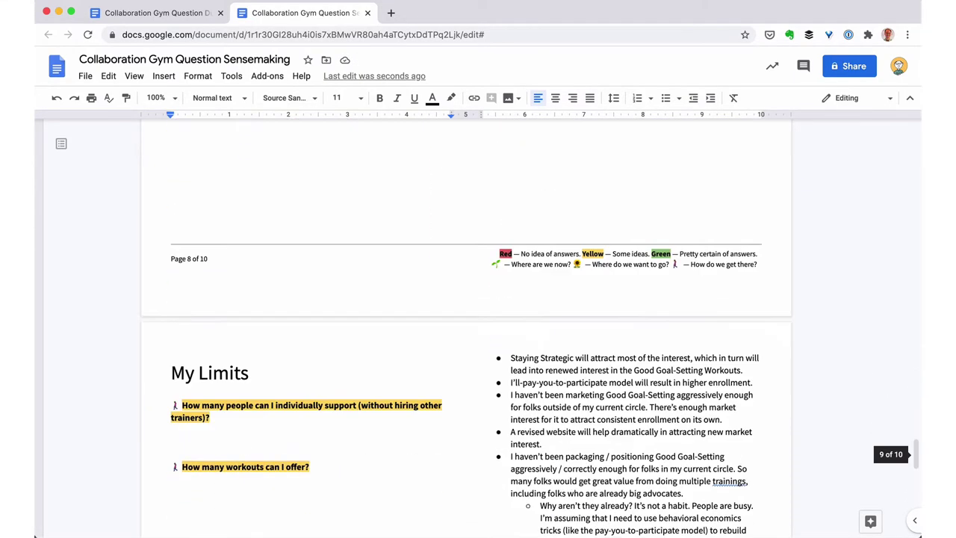
{"action": "left_click", "coordinate": [562, 346]}
{"action": "key", "text": "BackSpace"}
{"action": "key", "text": "BackSpace"}
{"action": "type", "text": "the Community of Practice"}
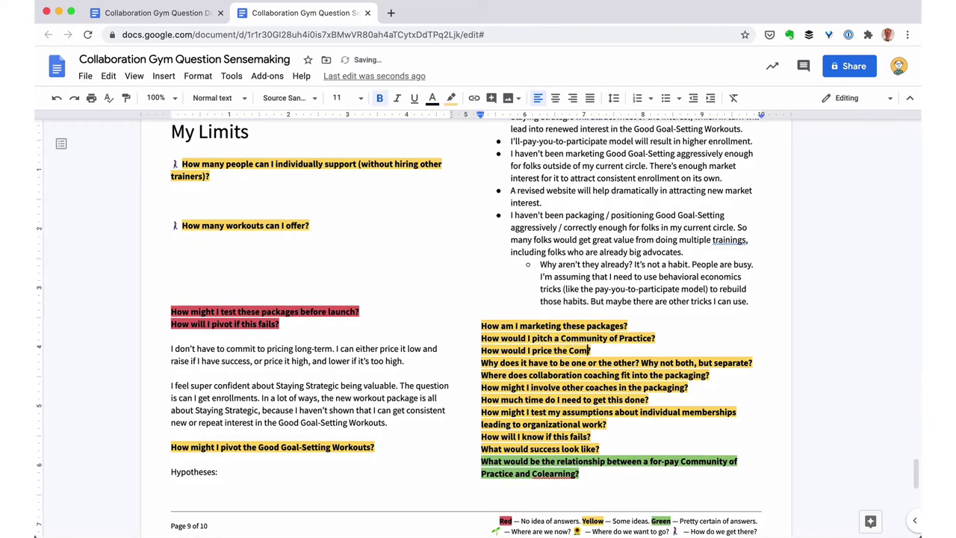
Step: Cut the question "How would I price the Community of Practice?" from the list of newly added questions
{"action": "scroll", "coordinate": [562, 346], "scroll_direction": "up", "scroll_amount": 6}
{"action": "scroll", "coordinate": [562, 346], "scroll_direction": "down", "scroll_amount": 4}
{"action": "scroll", "coordinate": [582, 411], "scroll_direction": "down", "scroll_amount": 1}
{"action": "key", "text": "super+Left"}
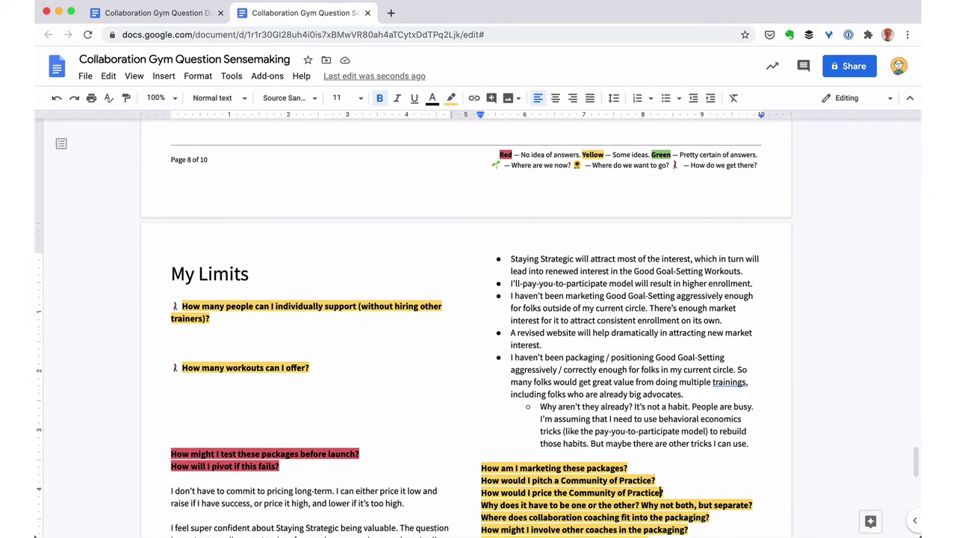
{"action": "key", "text": "shift+Down"}
{"action": "key", "text": "super+x"}
Step: Try placing the cut question beneath "How much should I charge for the Community of Practice?" and undo the paste
{"action": "scroll", "coordinate": [606, 445], "scroll_direction": "up", "scroll_amount": 4}
{"action": "left_click", "coordinate": [422, 215]}
{"action": "key", "text": "super+v"}
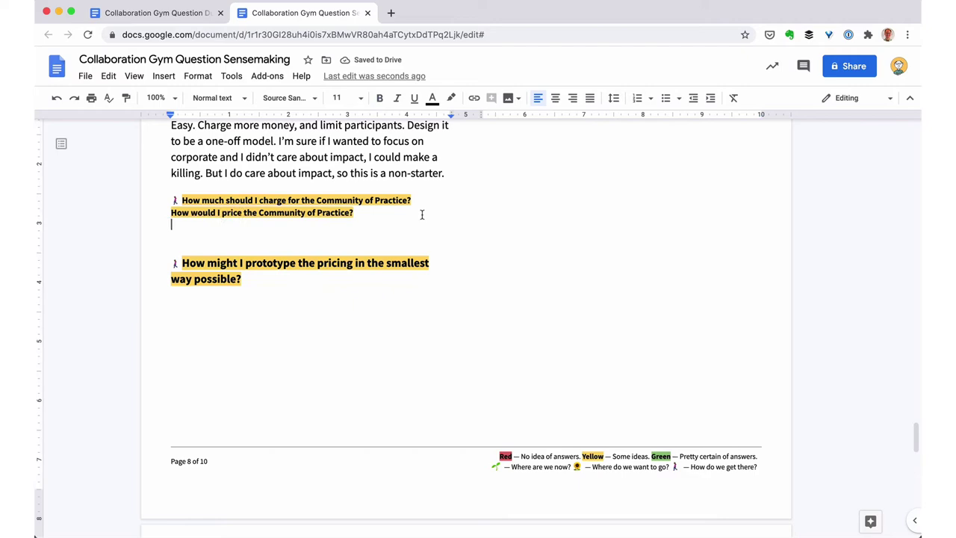
{"action": "key", "text": "ctrl+z"}
{"action": "key", "text": "ctrl+z"}
{"action": "key", "text": "ctrl+z"}
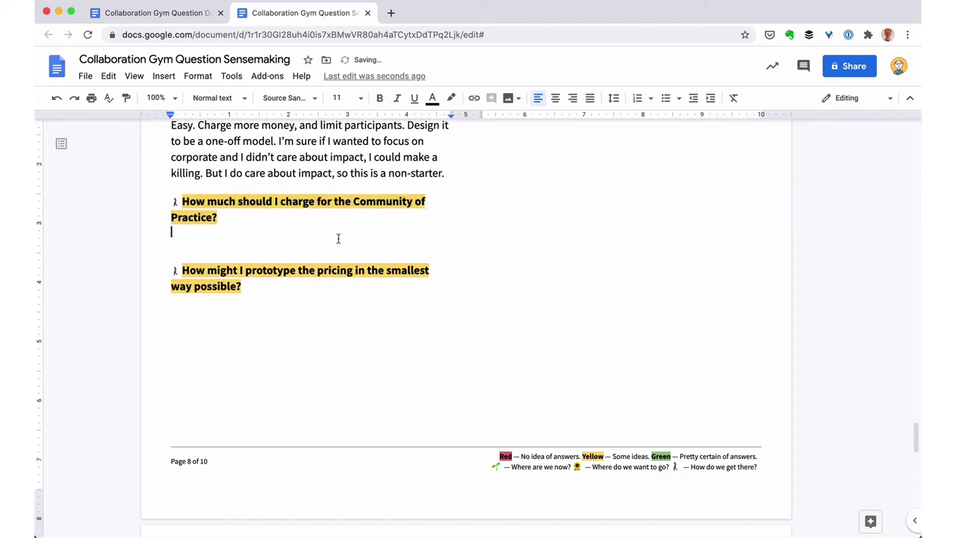
Step: Add the heading "Overall Packaging" before "Design: Workouts" and separate the two sections with a page break
{"action": "scroll", "coordinate": [338, 239], "scroll_direction": "down", "scroll_amount": 5}
{"action": "left_click", "coordinate": [512, 350]}
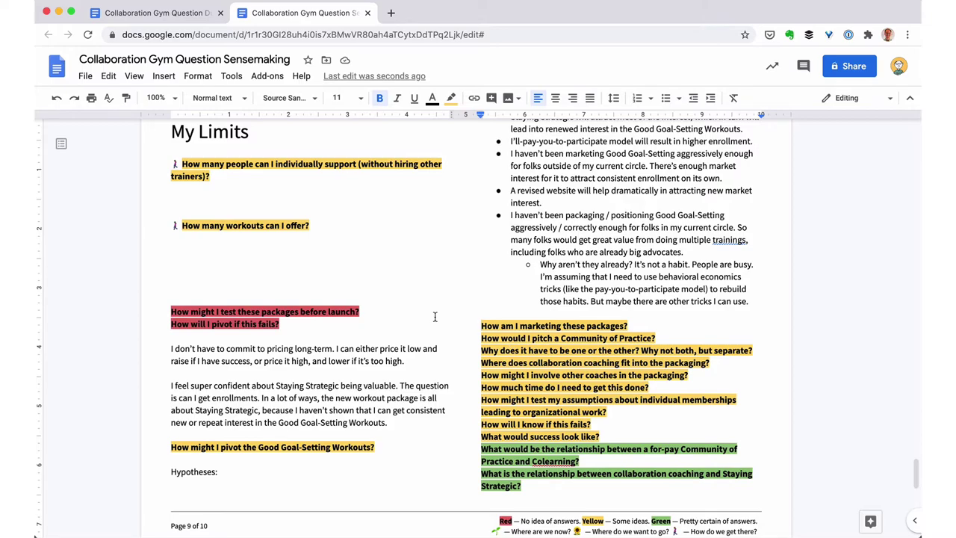
{"action": "scroll", "coordinate": [411, 298], "scroll_direction": "up", "scroll_amount": 20}
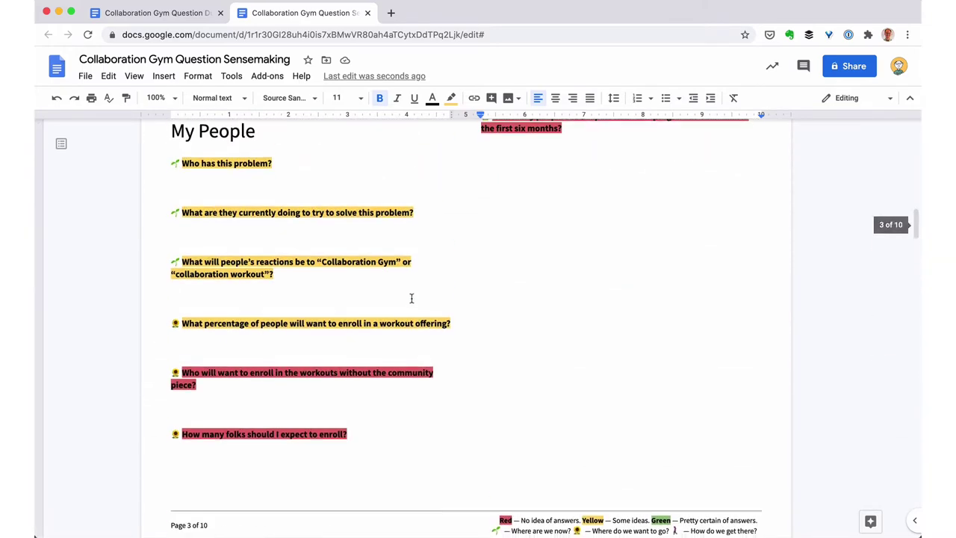
{"action": "scroll", "coordinate": [411, 299], "scroll_direction": "up", "scroll_amount": 15}
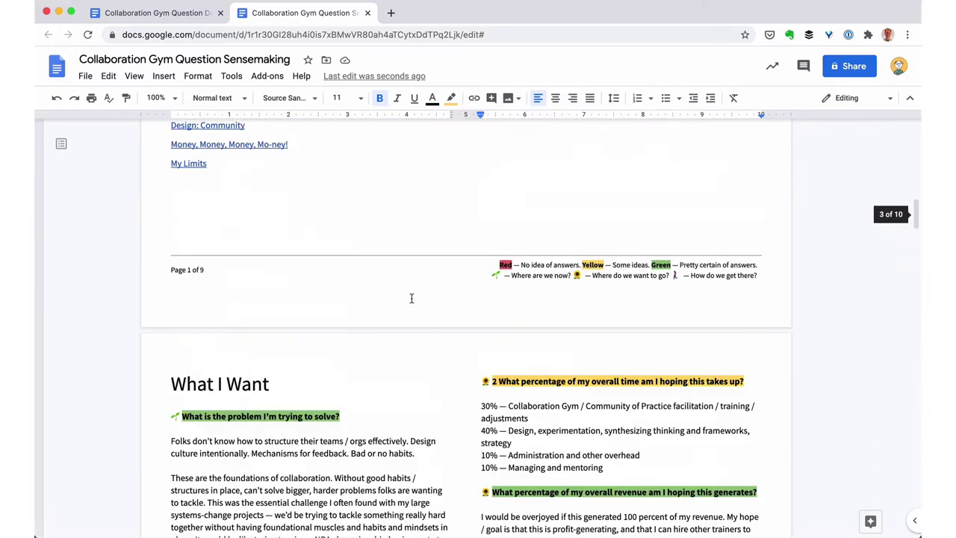
{"action": "scroll", "coordinate": [412, 298], "scroll_direction": "up", "scroll_amount": 5}
{"action": "scroll", "coordinate": [412, 299], "scroll_direction": "down", "scroll_amount": 20}
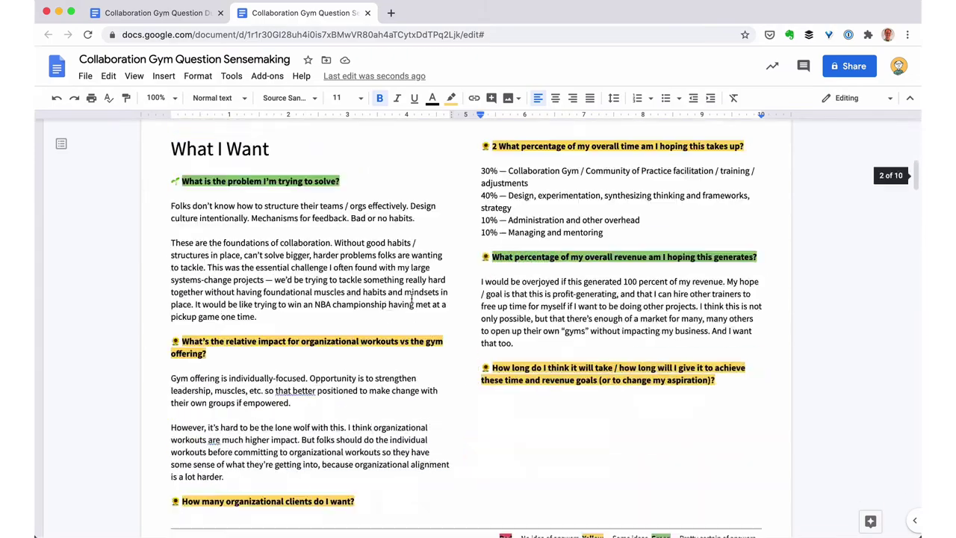
{"action": "scroll", "coordinate": [412, 299], "scroll_direction": "down", "scroll_amount": 3}
{"action": "left_click", "coordinate": [170, 399]}
{"action": "type", "text": "Overall Packaging"}
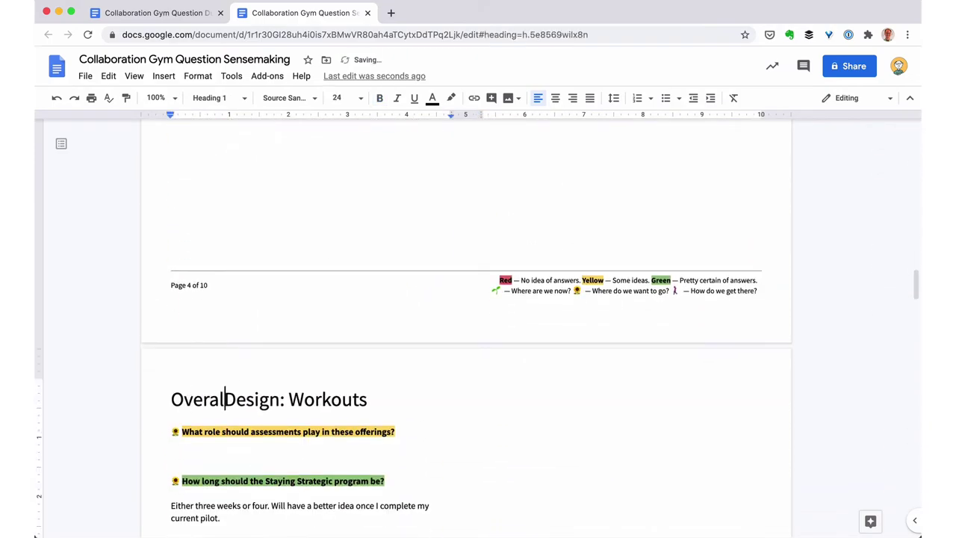
{"action": "key", "text": "Return"}
{"action": "key", "text": "Return"}
{"action": "key", "text": "Down"}
{"action": "key", "text": "super+Return"}
Step: Move the two red questions about testing the packages and pivoting, with their answer paragraphs, under the "Overall Packaging" heading
{"action": "scroll", "coordinate": [412, 299], "scroll_direction": "down", "scroll_amount": 20}
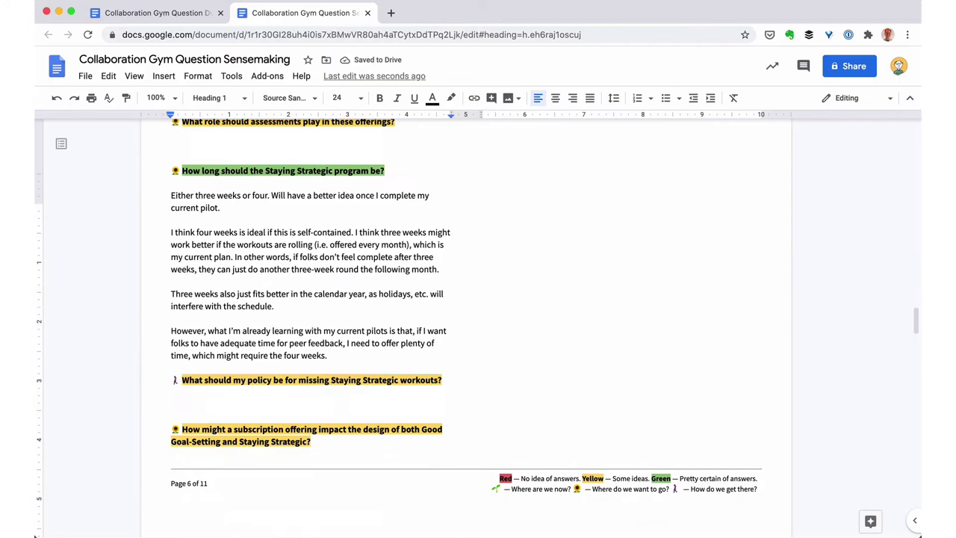
{"action": "scroll", "coordinate": [466, 329], "scroll_direction": "down", "scroll_amount": 2}
{"action": "left_click", "coordinate": [168, 280]}
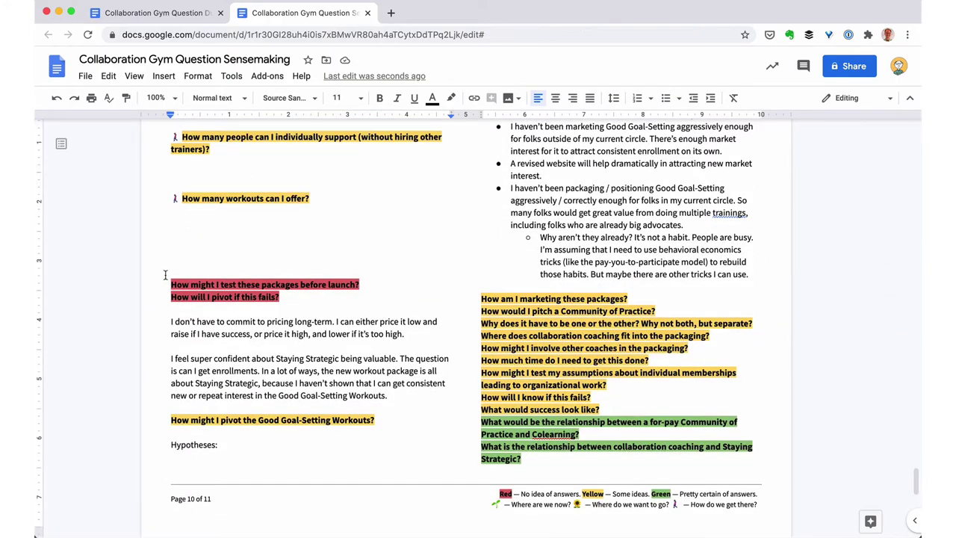
{"action": "key", "text": "shift+Down"}
{"action": "key", "text": "shift+Down"}
{"action": "key", "text": "shift+Down"}
{"action": "key", "text": "shift+Down"}
{"action": "key", "text": "shift+Down"}
{"action": "key", "text": "shift+Down"}
{"action": "key", "text": "shift+Down"}
{"action": "key", "text": "shift+Down"}
{"action": "key", "text": "shift+Down"}
{"action": "key", "text": "shift+Down"}
{"action": "key", "text": "shift+Down"}
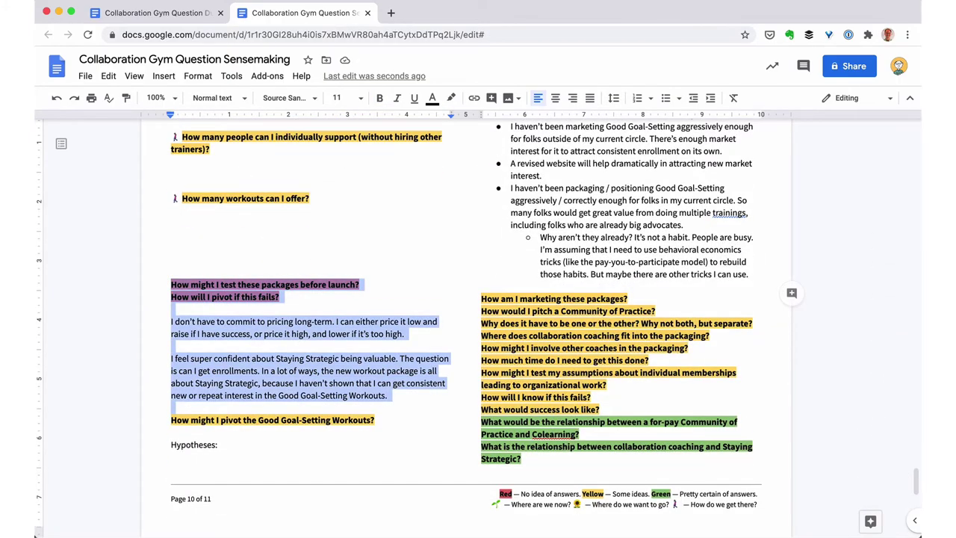
{"action": "key", "text": "ctrl+x"}
{"action": "scroll", "coordinate": [478, 299], "scroll_direction": "up", "scroll_amount": 20}
{"action": "left_click", "coordinate": [186, 185]}
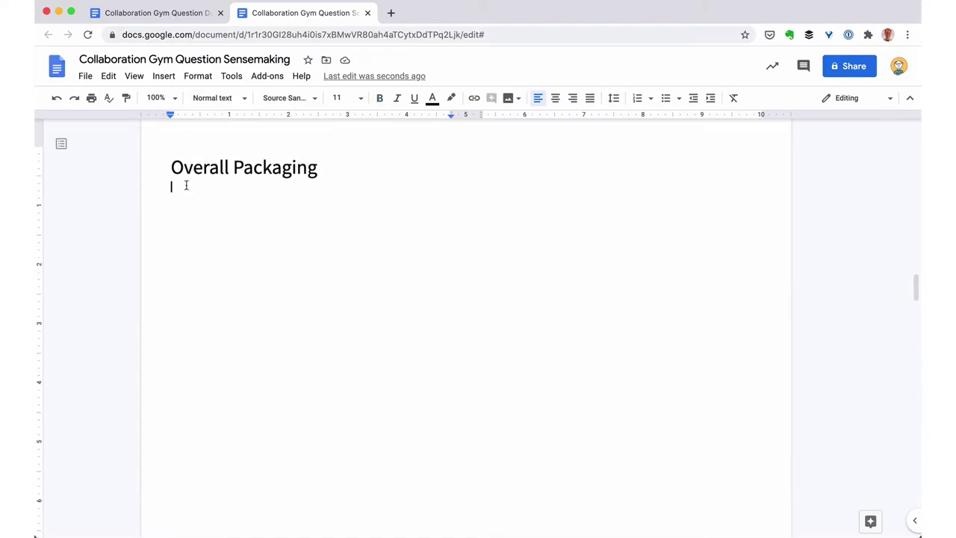
{"action": "key", "text": "ctrl+v"}
{"action": "key", "text": "Return"}
Step: Move the question "How might I pivot the Good Goal-Setting Workouts?" with its hypotheses list to the end of the "Design: Workouts" section
{"action": "scroll", "coordinate": [478, 329], "scroll_direction": "down", "scroll_amount": 20}
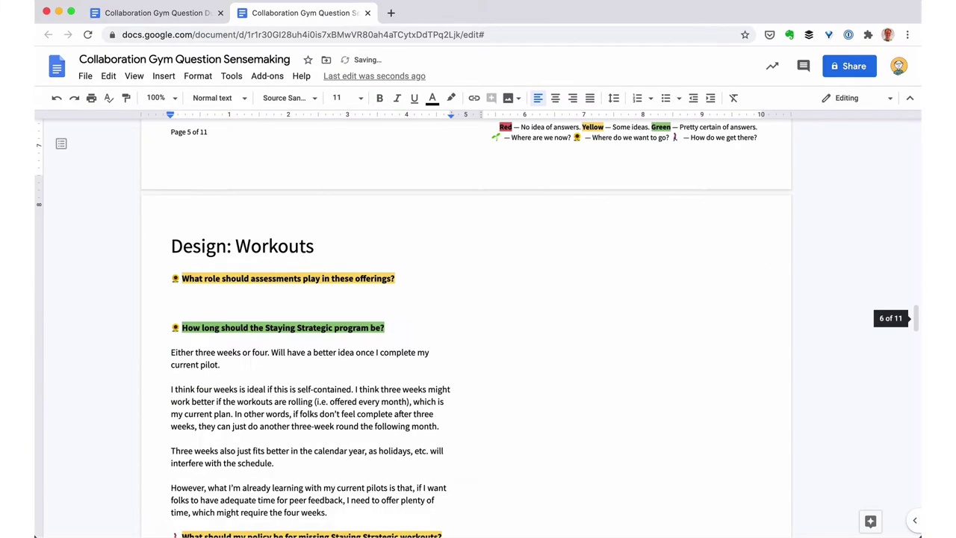
{"action": "scroll", "coordinate": [478, 329], "scroll_direction": "up", "scroll_amount": 1}
{"action": "left_click_drag", "start_coordinate": [170, 188], "coordinate": [424, 349]}
{"action": "scroll", "coordinate": [424, 349], "scroll_direction": "up", "scroll_amount": 3}
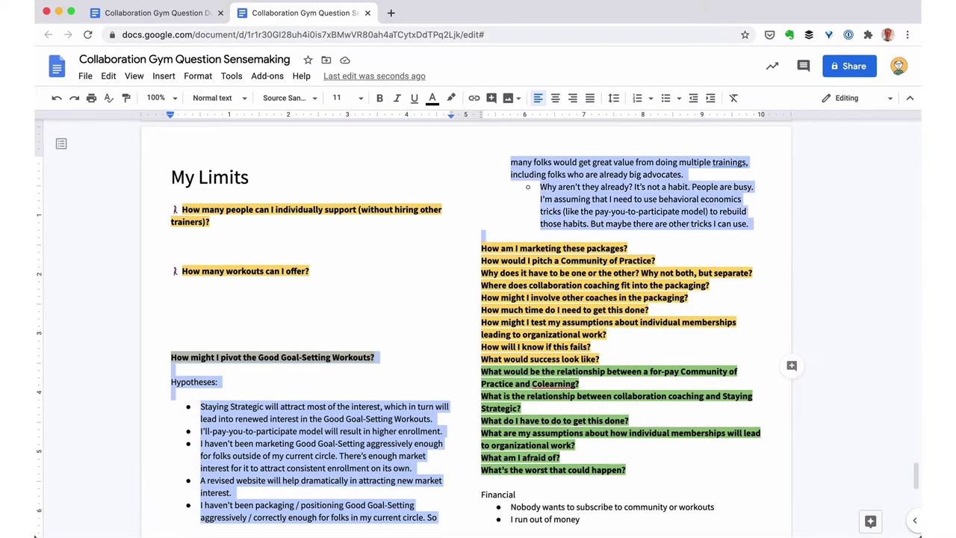
{"action": "key", "text": "ctrl+x"}
{"action": "scroll", "coordinate": [424, 349], "scroll_direction": "up", "scroll_amount": 15}
{"action": "scroll", "coordinate": [329, 453], "scroll_direction": "up", "scroll_amount": 15}
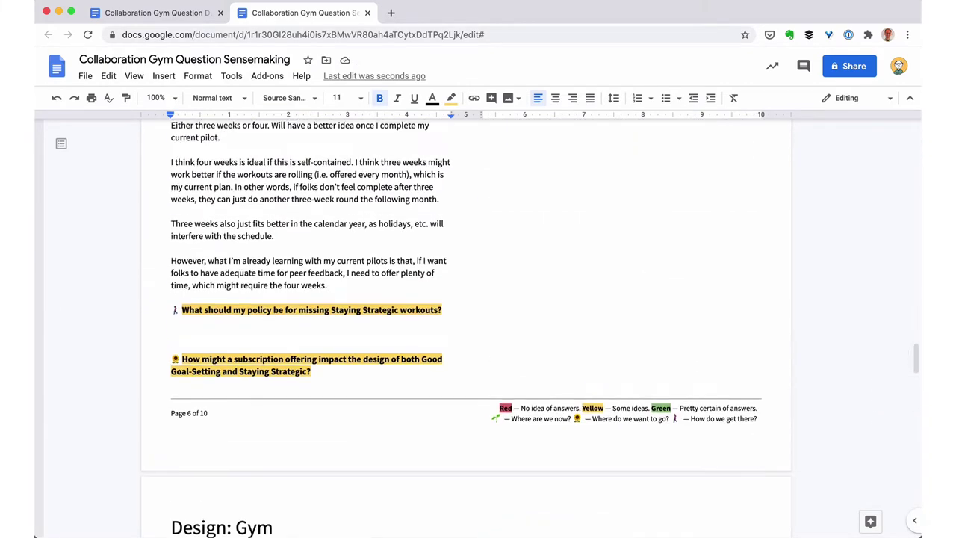
{"action": "left_click", "coordinate": [330, 454]}
{"action": "key", "text": "Down"}
{"action": "key", "text": "Down"}
{"action": "key", "text": "Up"}
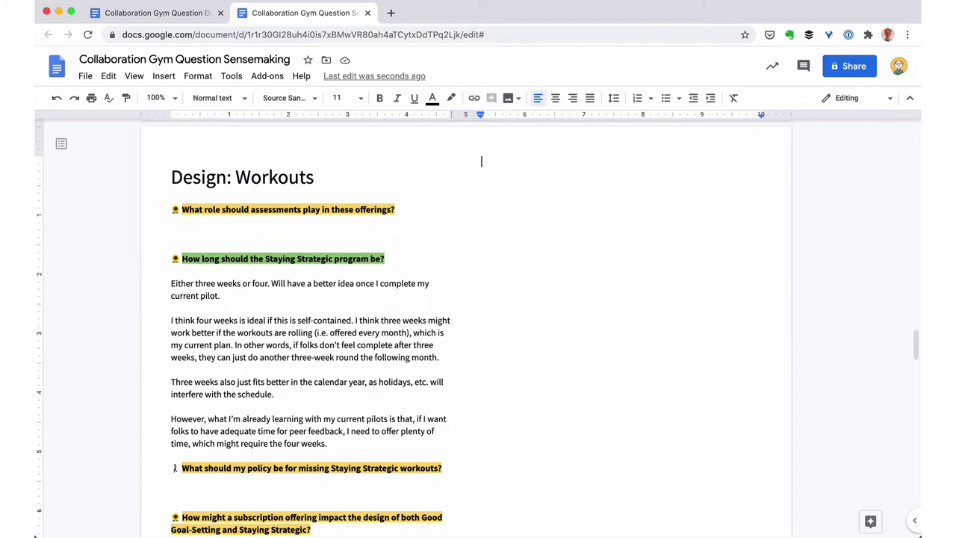
{"action": "key", "text": "ctrl+v"}
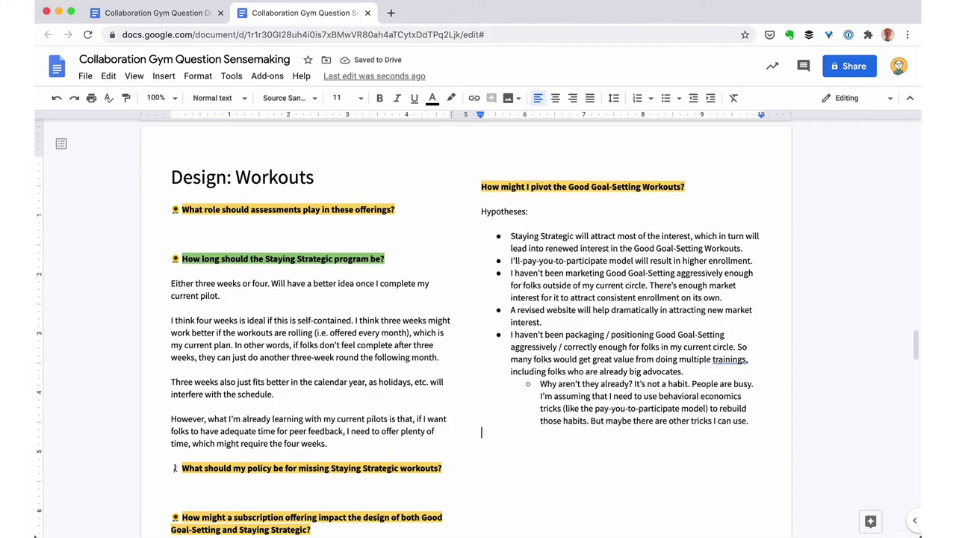
Step: Move the three yellow questions on marketing the packages, pitching a Community of Practice, and one or the other to the end of "Gettin' the Word Out"
{"action": "scroll", "coordinate": [466, 328], "scroll_direction": "down", "scroll_amount": 20}
{"action": "left_click", "coordinate": [172, 401]}
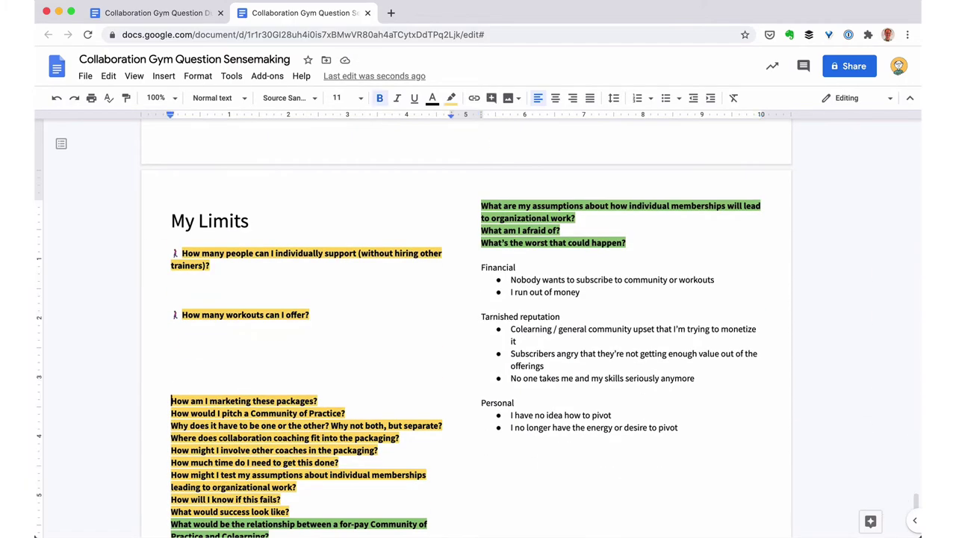
{"action": "key", "text": "shift+Down"}
{"action": "key", "text": "shift+Down"}
{"action": "key", "text": "shift+Down"}
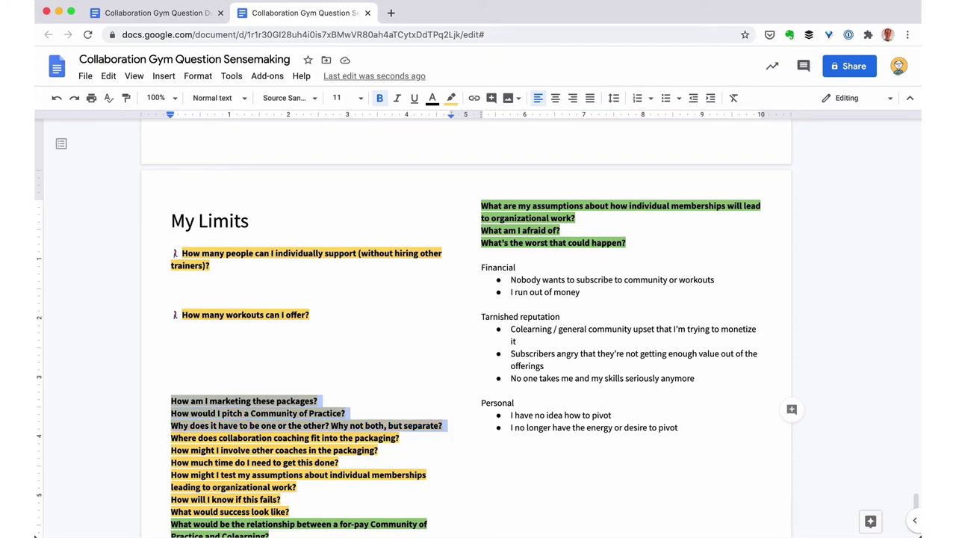
{"action": "key", "text": "super+x"}
{"action": "scroll", "coordinate": [466, 328], "scroll_direction": "up", "scroll_amount": 20}
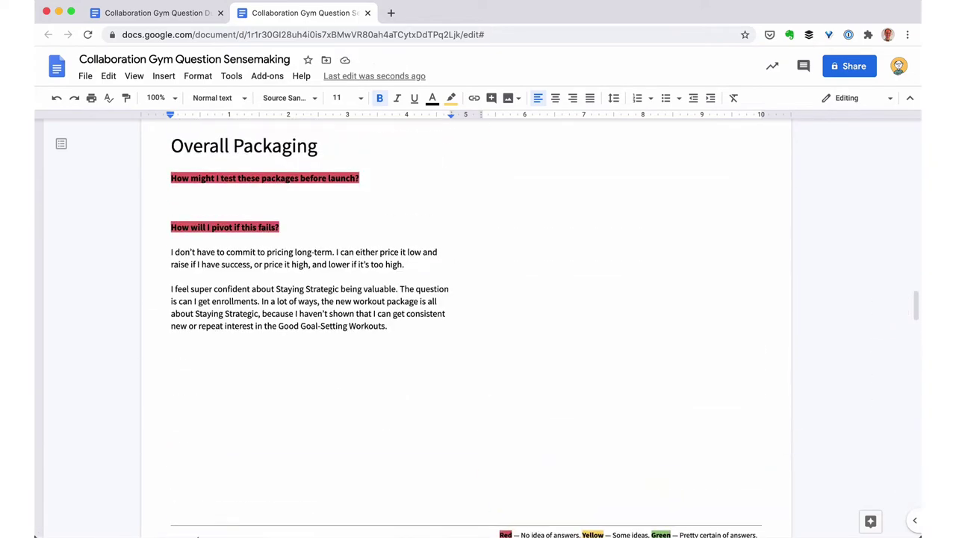
{"action": "scroll", "coordinate": [216, 373], "scroll_direction": "up", "scroll_amount": 2}
{"action": "left_click", "coordinate": [217, 372]}
{"action": "key", "text": "ctrl+v"}
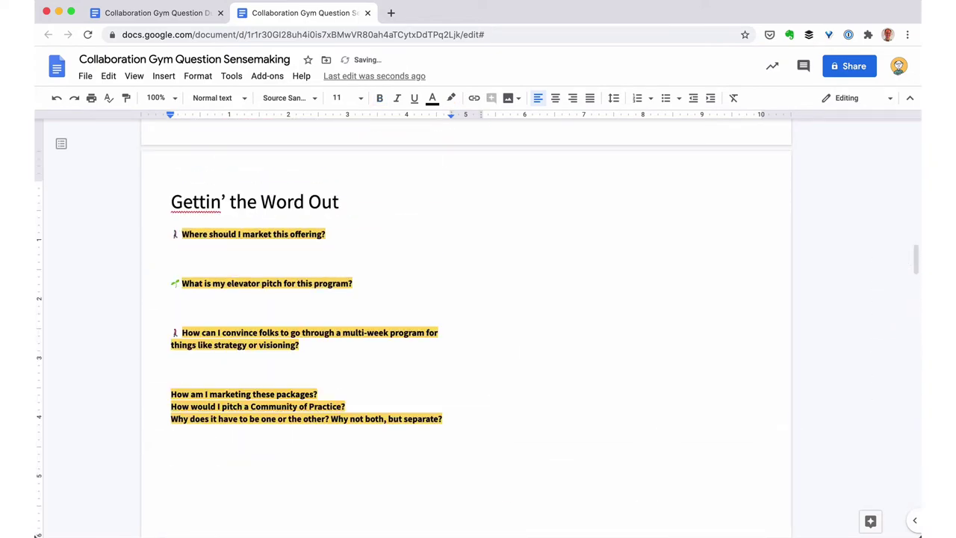
Step: Replace "am" with "should" in the question "How am I marketing these packages?"
{"action": "left_click", "coordinate": [172, 394]}
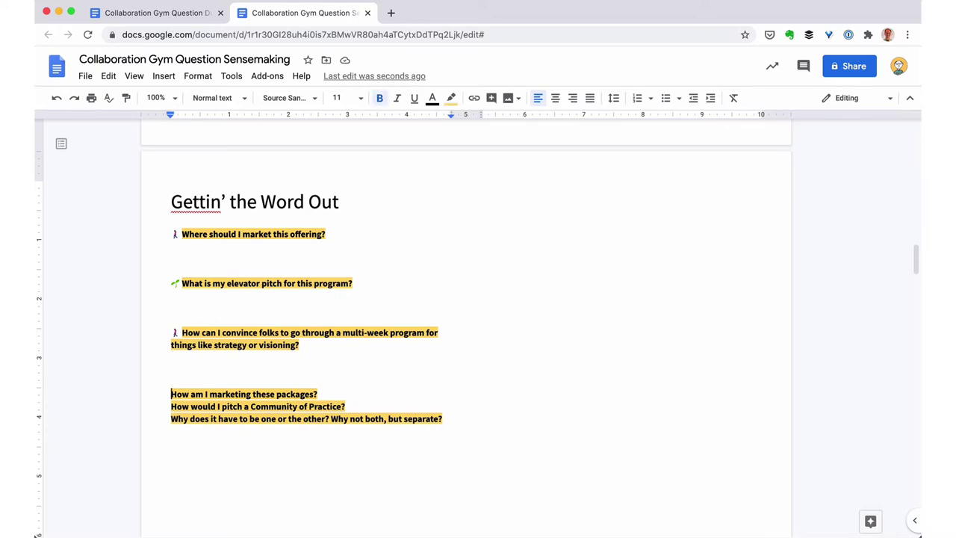
{"action": "key", "text": "alt+Right"}
{"action": "key", "text": "alt+Right"}
{"action": "key", "text": "alt+BackSpace"}
{"action": "type", "text": "should"}
Step: Move the reworded marketing question to the start of the "Gettin' the Word Out" section, above "Where should I market this offering?"
{"action": "key", "text": "super+Left"}
{"action": "key", "text": "shift+Down"}
{"action": "key", "text": "super+x"}
{"action": "key", "text": "Up"}
{"action": "key", "text": "Up"}
{"action": "key", "text": "Up"}
{"action": "key", "text": "Up"}
{"action": "key", "text": "Up"}
{"action": "key", "text": "Up"}
{"action": "key", "text": "Up"}
{"action": "key", "text": "Up"}
{"action": "key", "text": "Up"}
{"action": "key", "text": "Up"}
{"action": "key", "text": "Up"}
{"action": "key", "text": "Up"}
{"action": "key", "text": "Up"}
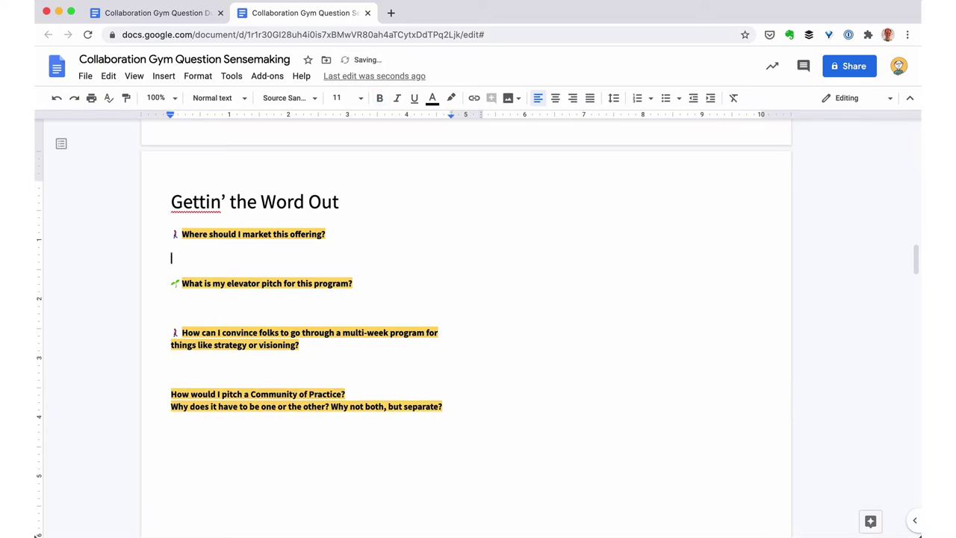
{"action": "key", "text": "ctrl+v"}
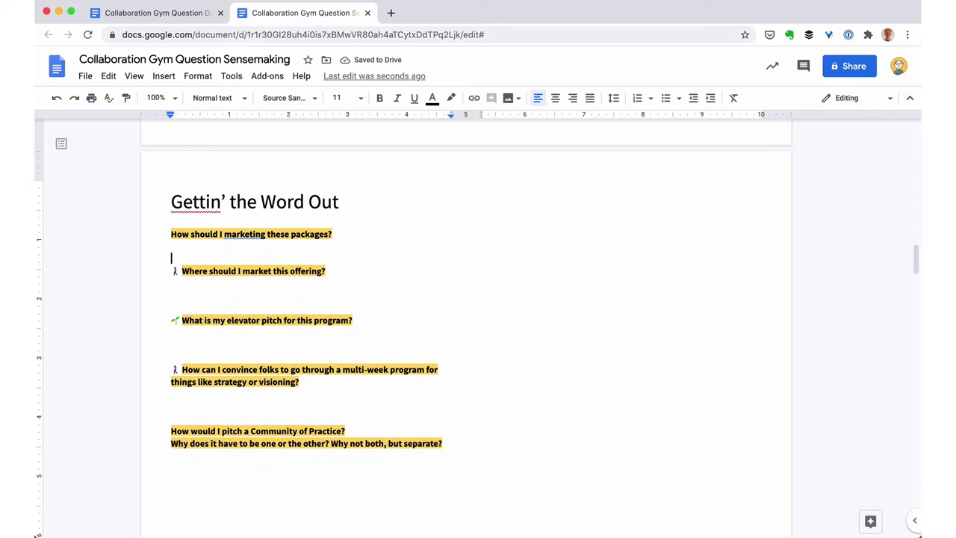
Step: Move the walking-person emoji from "Where should I market this offering?" to the front of the marketing packages question
{"action": "key", "text": "Down"}
{"action": "key", "text": "shift+Right"}
{"action": "key", "text": "super+x"}
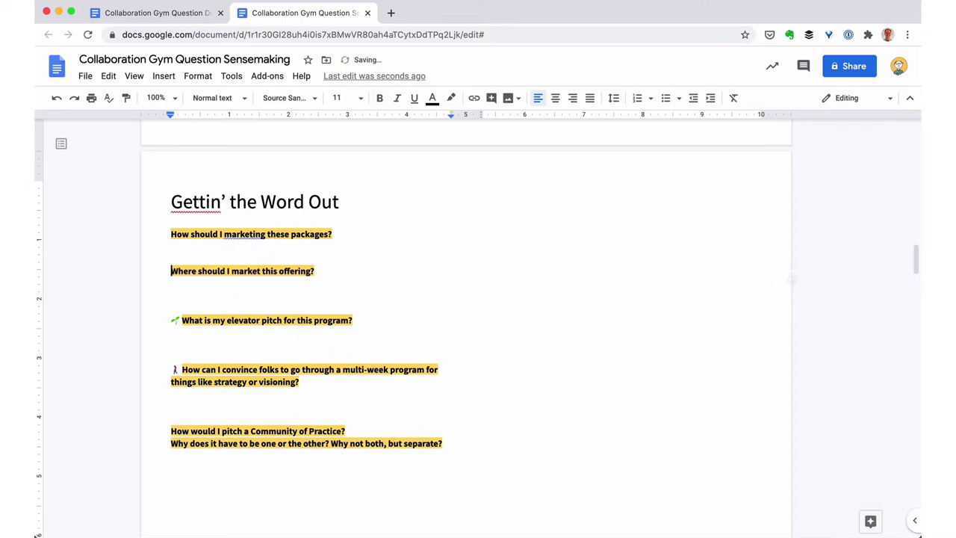
{"action": "key", "text": "Up"}
{"action": "key", "text": "Up"}
{"action": "key", "text": "super+v"}
Step: Reword the first marketing question as "How and where should I market these packages?"
{"action": "key", "text": "alt+Right"}
{"action": "type", "text": "and where"}
{"action": "key", "text": "alt+Right"}
{"action": "key", "text": "BackSpace"}
{"action": "key", "text": "BackSpace"}
{"action": "key", "text": "BackSpace"}
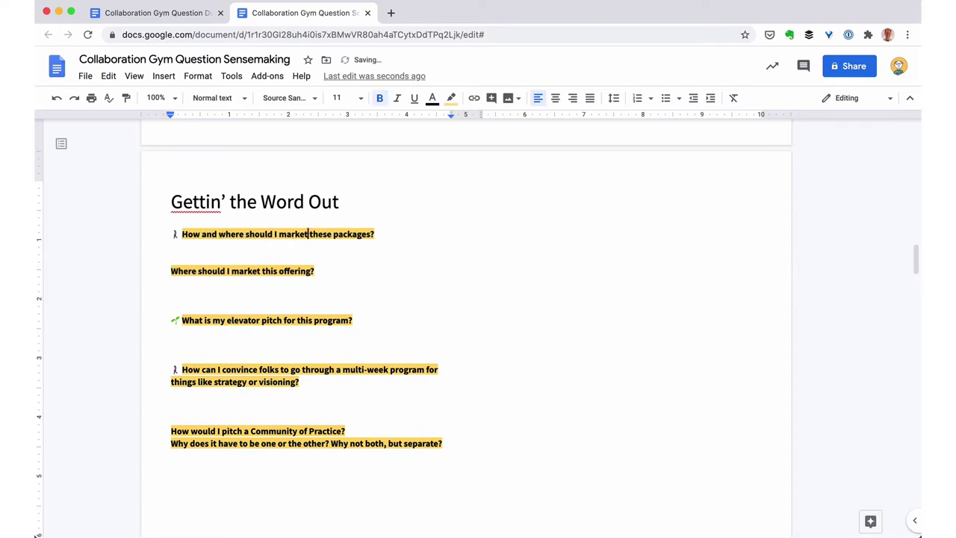
Step: Delete the redundant question "Where should I market this offering?"
{"action": "key", "text": "Down"}
{"action": "key", "text": "Down"}
{"action": "key", "text": "Down"}
{"action": "key", "text": "super+Left"}
{"action": "key", "text": "shift+Down"}
{"action": "key", "text": "BackSpace"}
{"action": "scroll", "coordinate": [466, 329], "scroll_direction": "down", "scroll_amount": 1}
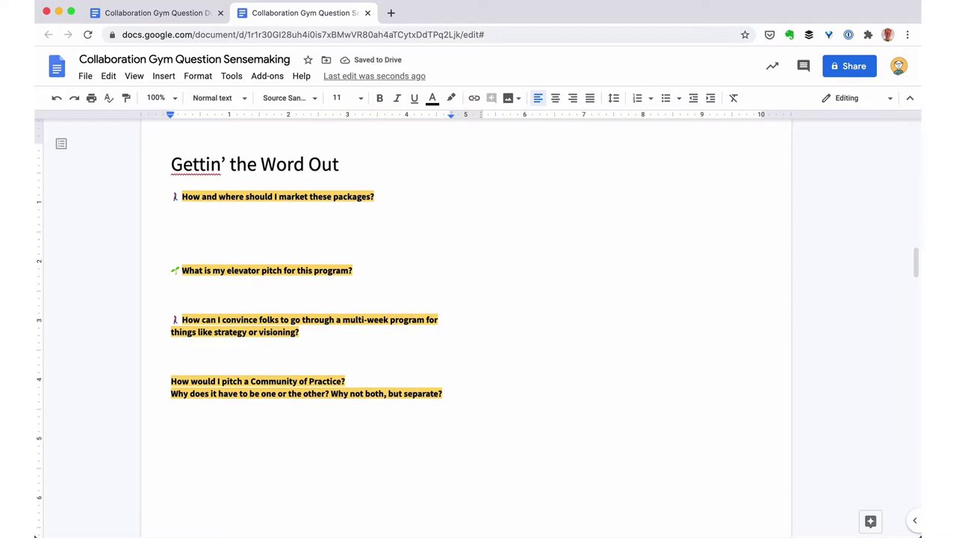
Step: Move "How would I pitch a Community of Practice?" beneath "What is my elevator pitch for this program?" with a blank line after it
{"action": "key", "text": "Down"}
{"action": "key", "text": "shift+Down"}
{"action": "key", "text": "super+x"}
{"action": "key", "text": "Up"}
{"action": "key", "text": "Up"}
{"action": "key", "text": "Up"}
{"action": "key", "text": "Up"}
{"action": "key", "text": "Up"}
{"action": "key", "text": "Up"}
{"action": "key", "text": "Up"}
{"action": "key", "text": "Return"}
{"action": "key", "text": "super+v"}
{"action": "key", "text": "Return"}
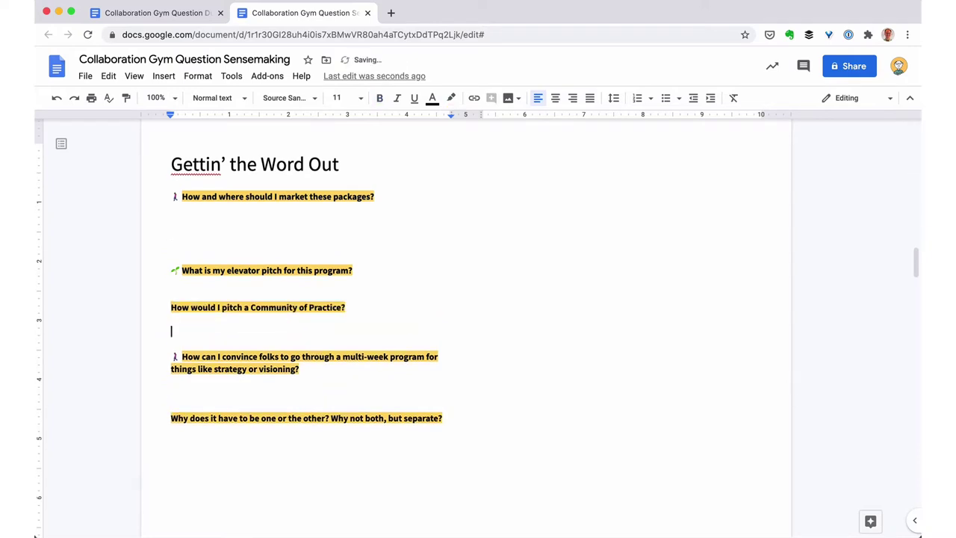
Step: Move "Why does it have to be one or the other? Why not both, but separate?" to the start of the "Overall Packaging" section
{"action": "key", "text": "Down"}
{"action": "key", "text": "Down"}
{"action": "key", "text": "Down"}
{"action": "key", "text": "Down"}
{"action": "left_click", "coordinate": [727, 1]}
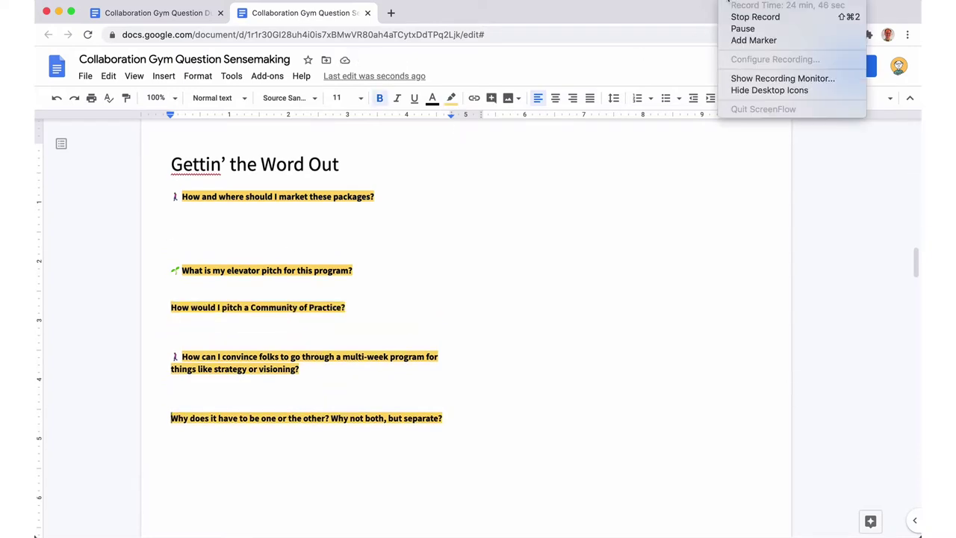
{"action": "left_click", "coordinate": [741, 28]}
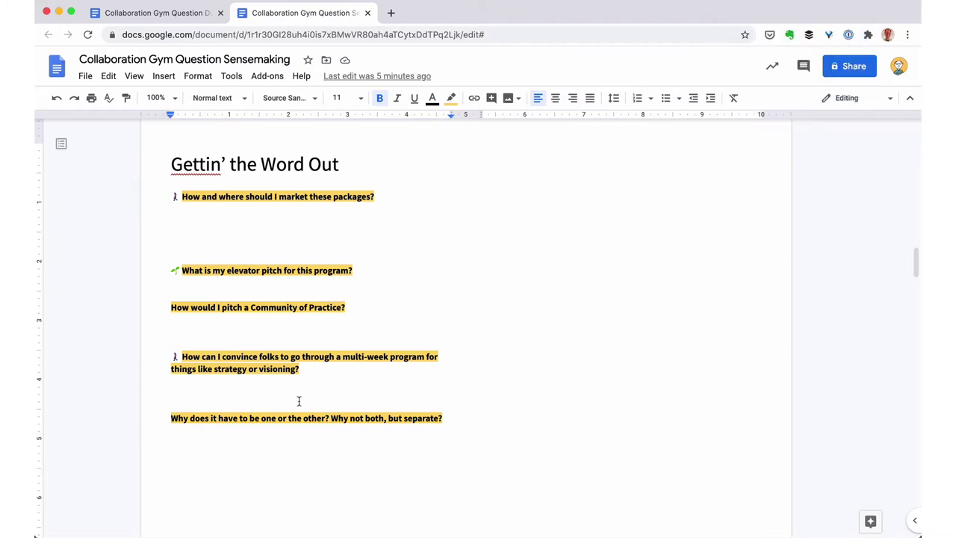
{"action": "key", "text": "shift+Down"}
{"action": "key", "text": "Delete"}
{"action": "scroll", "coordinate": [299, 384], "scroll_direction": "down", "scroll_amount": 10}
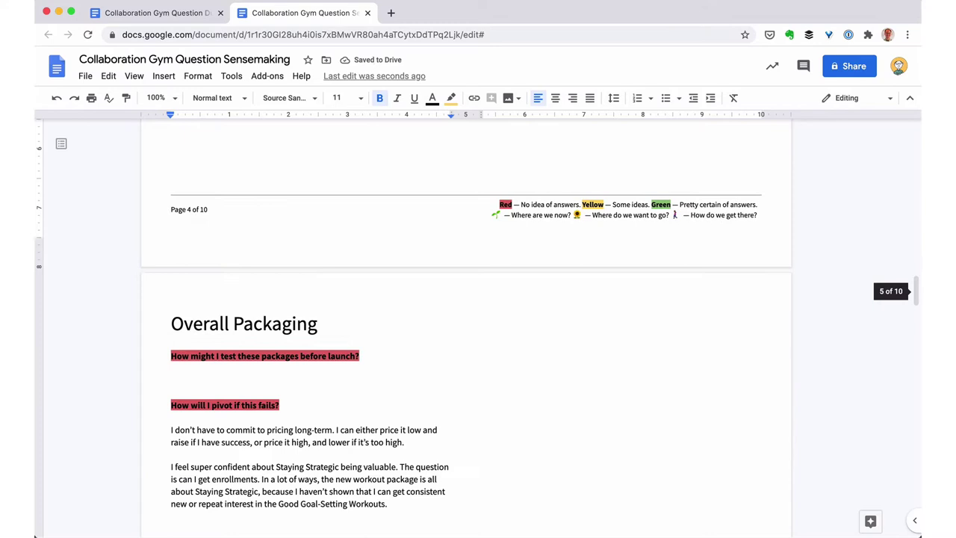
{"action": "key", "text": "super+v"}
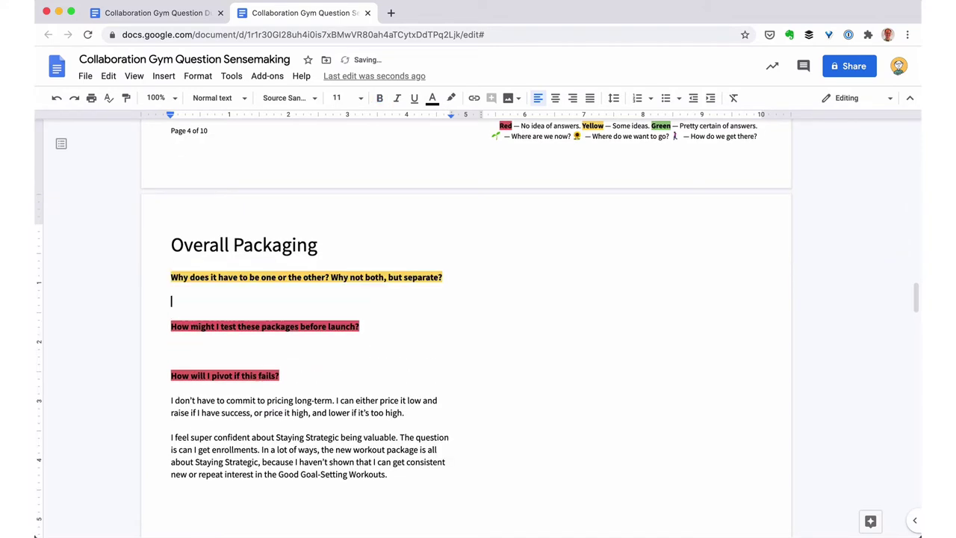
Step: Replace "one or the other" in the moved question with "Collaboration Gym AND Community of Practice" and italicize "AND"
{"action": "key", "text": "alt+shift+Right"}
{"action": "key", "text": "alt+shift+Right"}
{"action": "key", "text": "alt+shift+Right"}
{"action": "key", "text": "alt+shift+Right"}
{"action": "type", "text": "Collaboration Gym AND Community of Practice"}
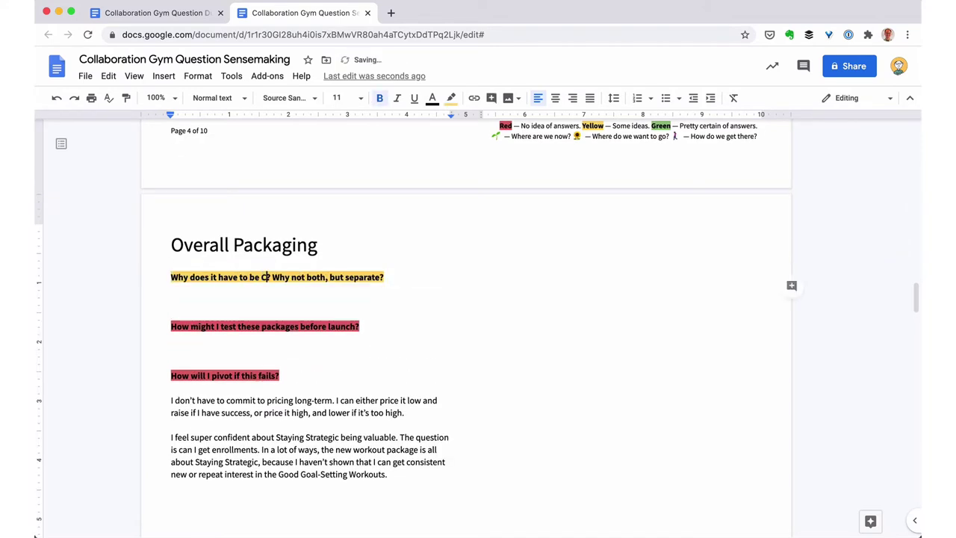
{"action": "key", "text": "alt+Left"}
{"action": "key", "text": "alt+Left"}
{"action": "key", "text": "alt+Left"}
{"action": "key", "text": "alt+Left"}
{"action": "key", "text": "alt+shift+Right"}
{"action": "key", "text": "super+i"}
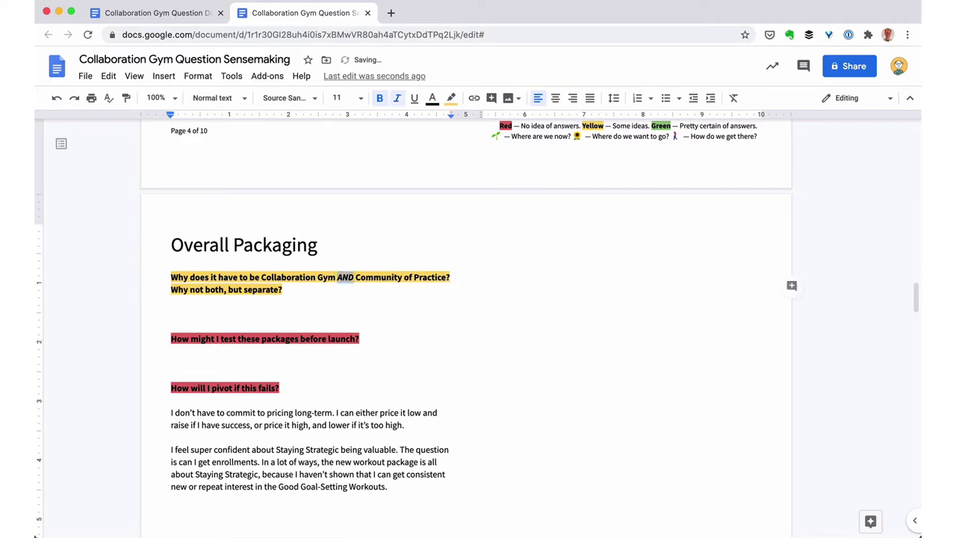
Step: Reword the question's second sentence as "Why not two separate offerings?" and add a line after it
{"action": "key", "text": "Down"}
{"action": "key", "text": "Left"}
{"action": "key", "text": "alt+shift+Left"}
{"action": "key", "text": "alt+shift+Left"}
{"action": "key", "text": "alt+shift+Left"}
{"action": "key", "text": "alt+shift+Left"}
{"action": "type", "text": "two separate offerings"}
{"action": "key", "text": "Return"}
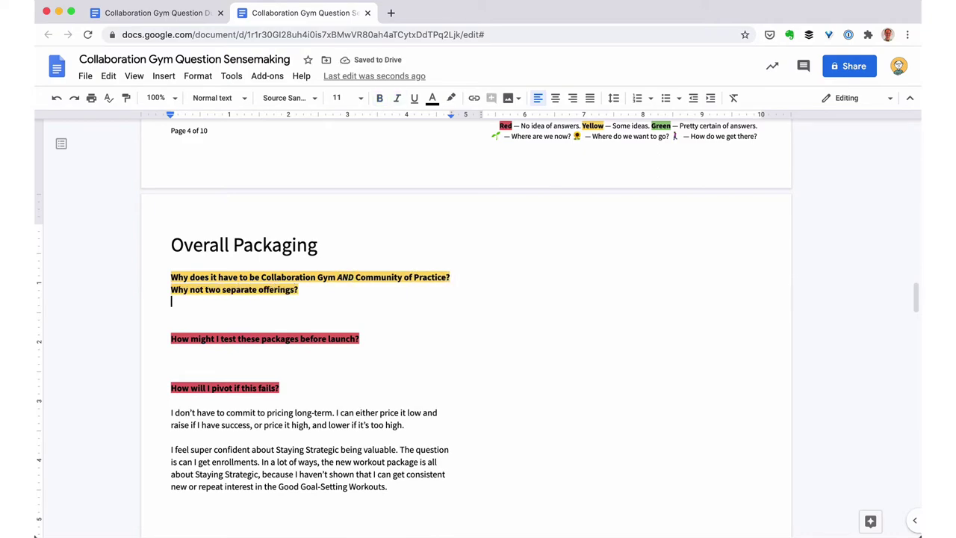
Step: Move "What's the worst that could happen?" with its Financial, Tarnished reputation and Personal answers beneath "How many workouts can I offer?" in "My Limits"
{"action": "scroll", "coordinate": [465, 299], "scroll_direction": "down", "scroll_amount": 3}
{"action": "scroll", "coordinate": [272, 258], "scroll_direction": "down", "scroll_amount": 20}
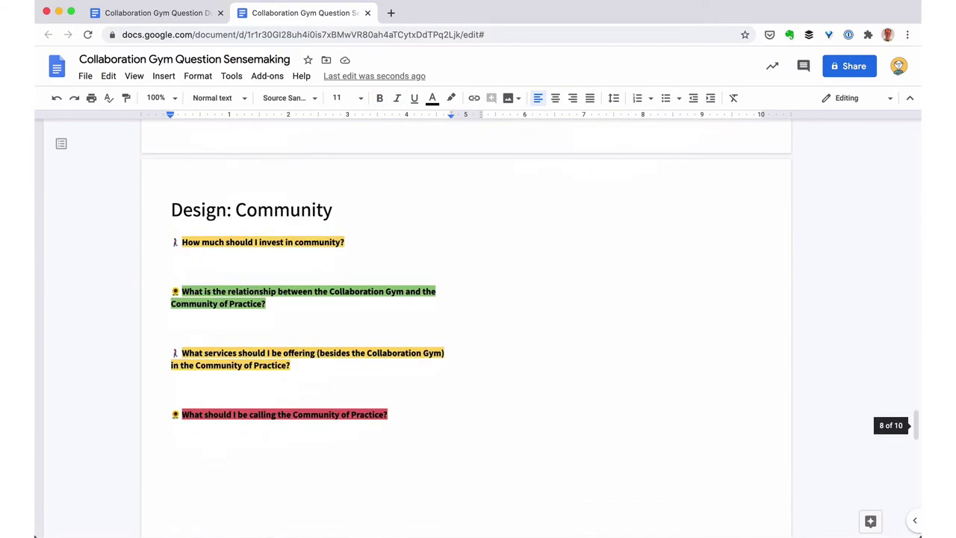
{"action": "scroll", "coordinate": [273, 258], "scroll_direction": "up", "scroll_amount": 1}
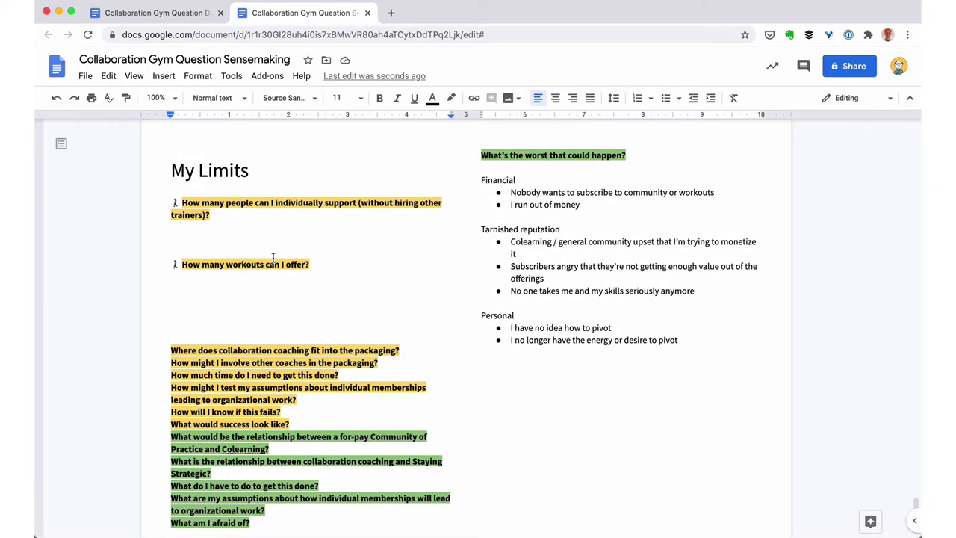
{"action": "scroll", "coordinate": [273, 258], "scroll_direction": "up", "scroll_amount": 20}
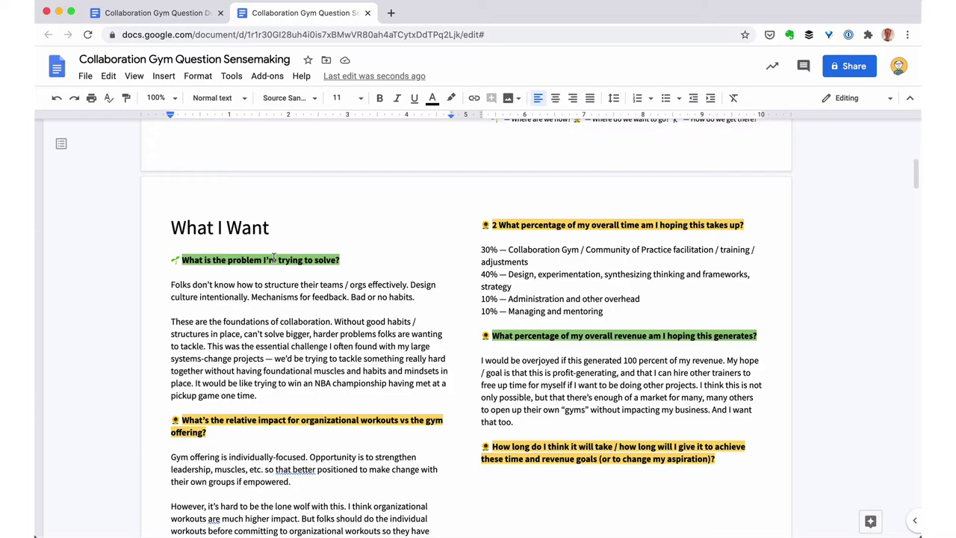
{"action": "scroll", "coordinate": [272, 258], "scroll_direction": "down", "scroll_amount": 20}
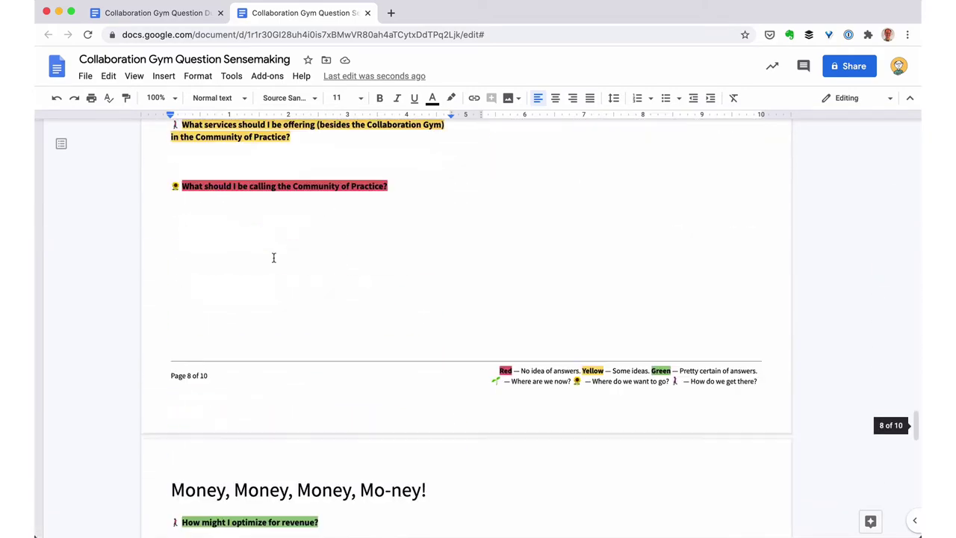
{"action": "scroll", "coordinate": [273, 257], "scroll_direction": "up", "scroll_amount": 3}
{"action": "left_click", "coordinate": [448, 160]}
{"action": "left_click", "coordinate": [487, 151]}
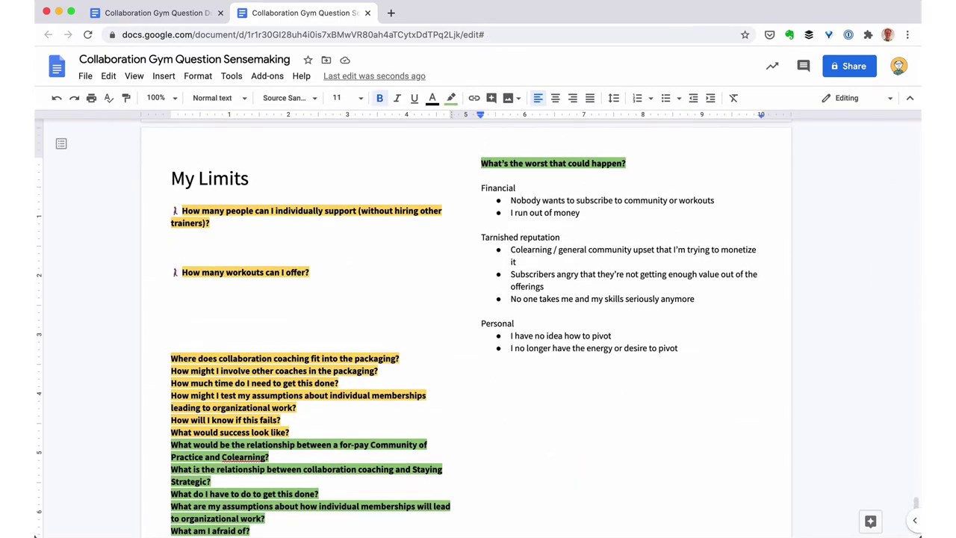
{"action": "key", "text": "shift+Down"}
{"action": "key", "text": "shift+Down"}
{"action": "key", "text": "shift+Down"}
{"action": "key", "text": "shift+Down"}
{"action": "key", "text": "shift+Down"}
{"action": "key", "text": "shift+Down"}
{"action": "key", "text": "shift+Down"}
{"action": "key", "text": "shift+Down"}
{"action": "key", "text": "shift+Down"}
{"action": "key", "text": "shift+Down"}
{"action": "key", "text": "shift+Down"}
{"action": "key", "text": "shift+Down"}
{"action": "key", "text": "shift+Down"}
{"action": "key", "text": "shift+Down"}
{"action": "key", "text": "shift+Down"}
{"action": "key", "text": "shift+Down"}
{"action": "key", "text": "super+x"}
{"action": "left_click", "coordinate": [291, 315]}
{"action": "key", "text": "super+v"}
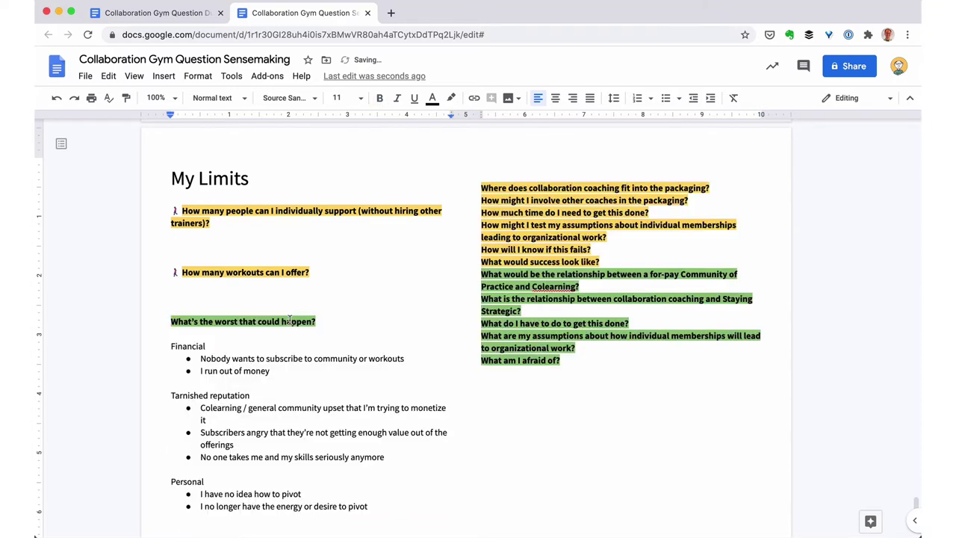
Step: Move the question "What am I afraid of?" beneath the Personal answers in the "My Limits" section
{"action": "left_click_drag", "start_coordinate": [588, 334], "coordinate": [791, 354]}
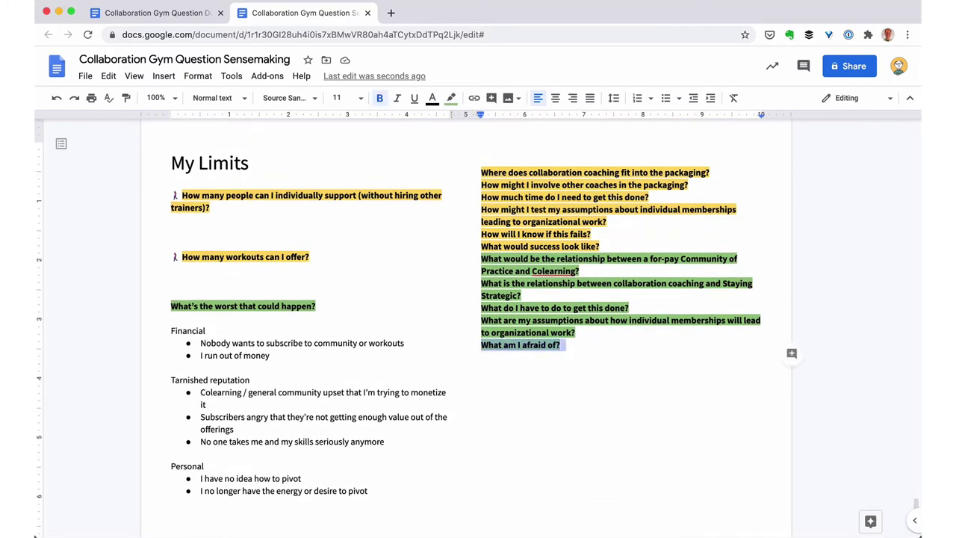
{"action": "key", "text": "super+x"}
{"action": "scroll", "coordinate": [381, 454], "scroll_direction": "down", "scroll_amount": 1}
{"action": "left_click", "coordinate": [382, 454]}
{"action": "key", "text": "super+v"}
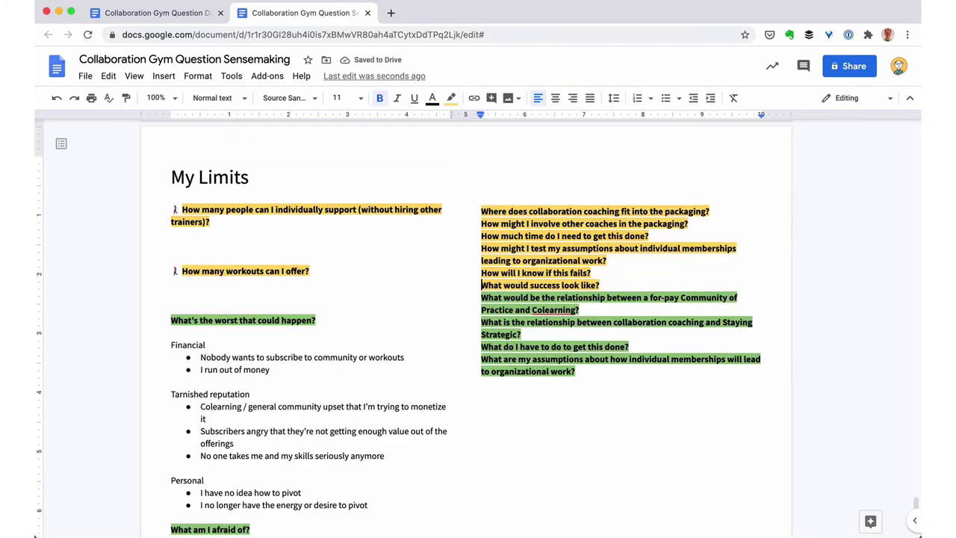
Step: Move the three questions on coaching in the packaging, involving other coaches and time needed from "My Limits" to the end of "Overall Packaging"
{"action": "left_click", "coordinate": [481, 212]}
{"action": "key", "text": "shift+Down"}
{"action": "key", "text": "shift+Down"}
{"action": "key", "text": "super+x"}
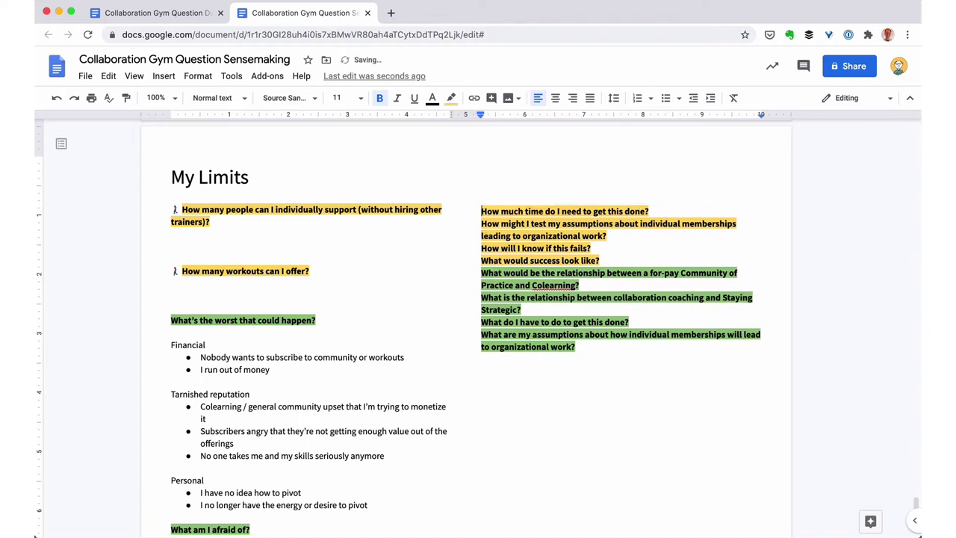
{"action": "key", "text": "super+z"}
{"action": "key", "text": "shift+Down"}
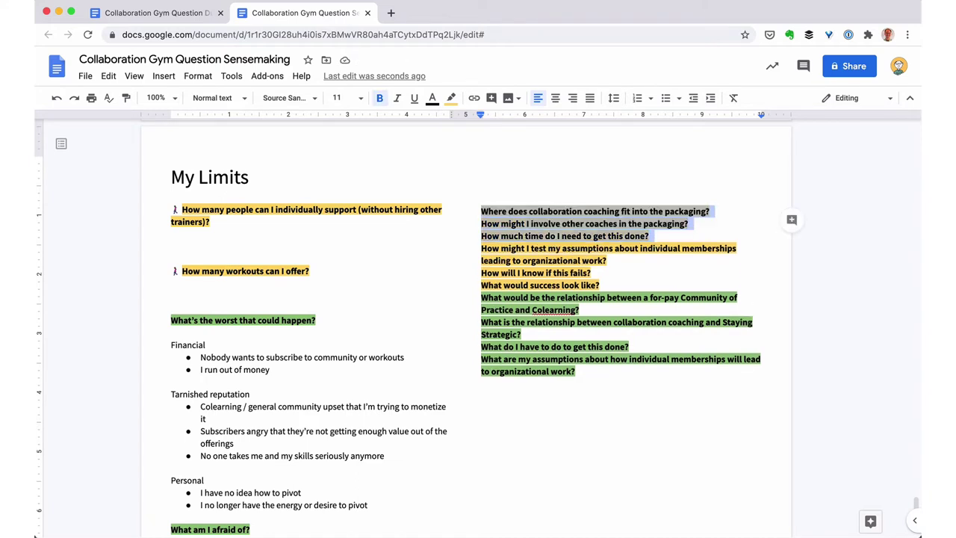
{"action": "key", "text": "super+x"}
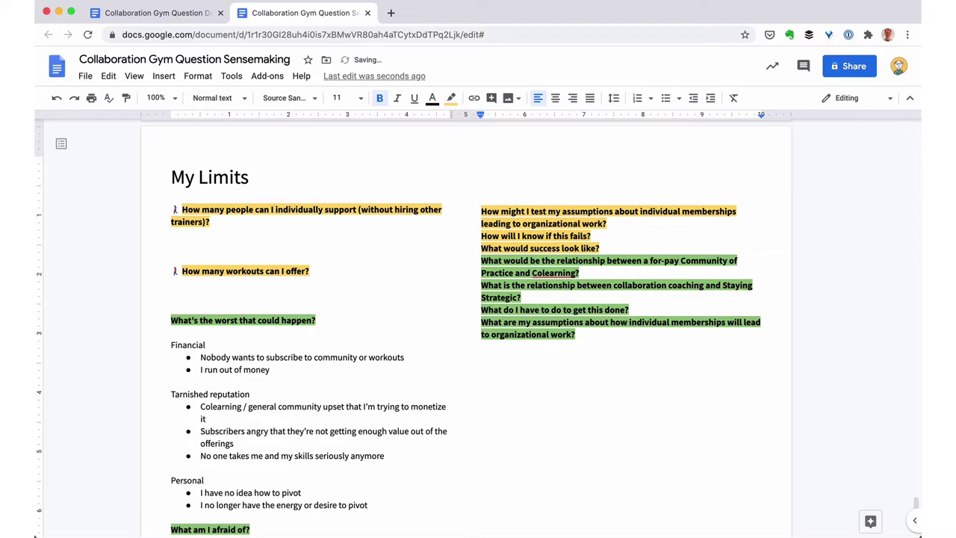
{"action": "scroll", "coordinate": [465, 328], "scroll_direction": "down", "scroll_amount": 20}
{"action": "scroll", "coordinate": [260, 414], "scroll_direction": "up", "scroll_amount": 3}
{"action": "left_click", "coordinate": [261, 409]}
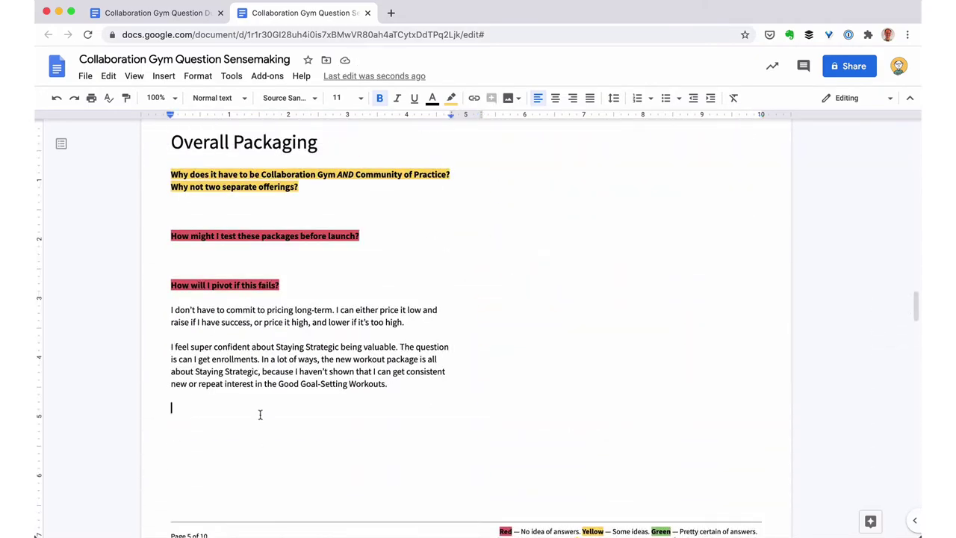
{"action": "key", "text": "super+v"}
Step: Move the three remaining yellow questions about testing assumptions, failure and success from "My Limits" to the end of "What I Want"
{"action": "scroll", "coordinate": [261, 413], "scroll_direction": "down", "scroll_amount": 20}
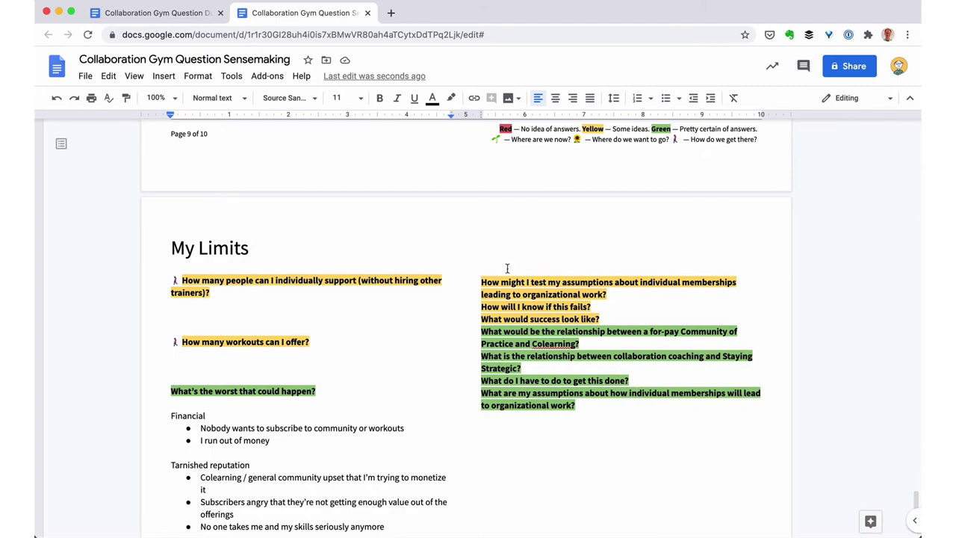
{"action": "left_click", "coordinate": [483, 281]}
{"action": "key", "text": "shift+Down"}
{"action": "key", "text": "shift+Down"}
{"action": "key", "text": "shift+Down"}
{"action": "key", "text": "shift+Down"}
{"action": "key", "text": "super+x"}
{"action": "scroll", "coordinate": [483, 281], "scroll_direction": "up", "scroll_amount": 20}
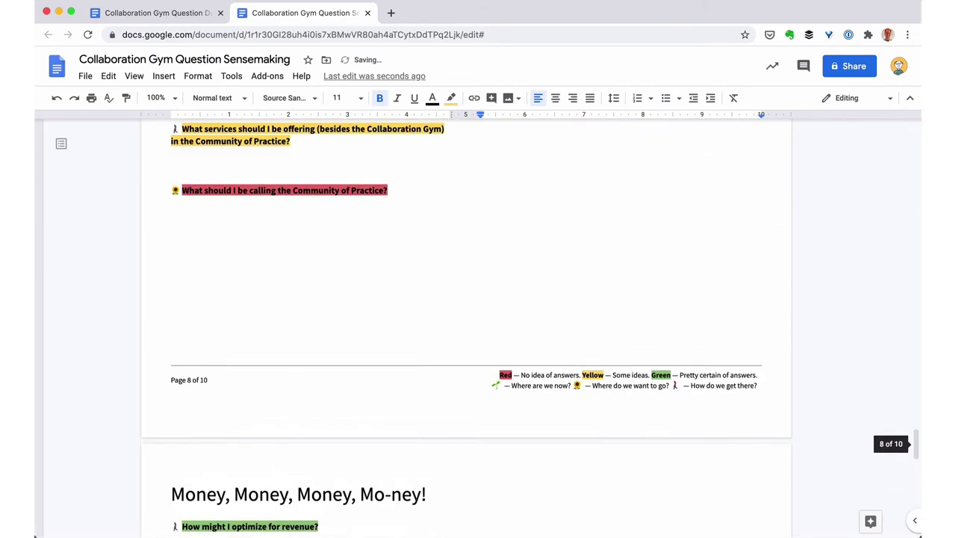
{"action": "scroll", "coordinate": [433, 320], "scroll_direction": "up", "scroll_amount": 15}
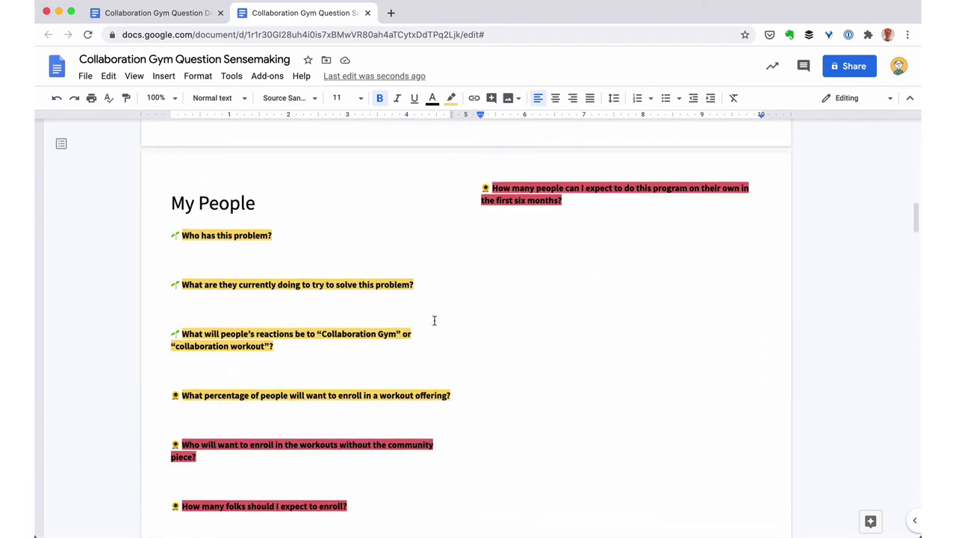
{"action": "left_click", "coordinate": [512, 273]}
{"action": "key", "text": "super+v"}
{"action": "scroll", "coordinate": [512, 273], "scroll_direction": "up", "scroll_amount": 1}
{"action": "key", "text": "Up"}
{"action": "key", "text": "Up"}
{"action": "key", "text": "Up"}
{"action": "key", "text": "Up"}
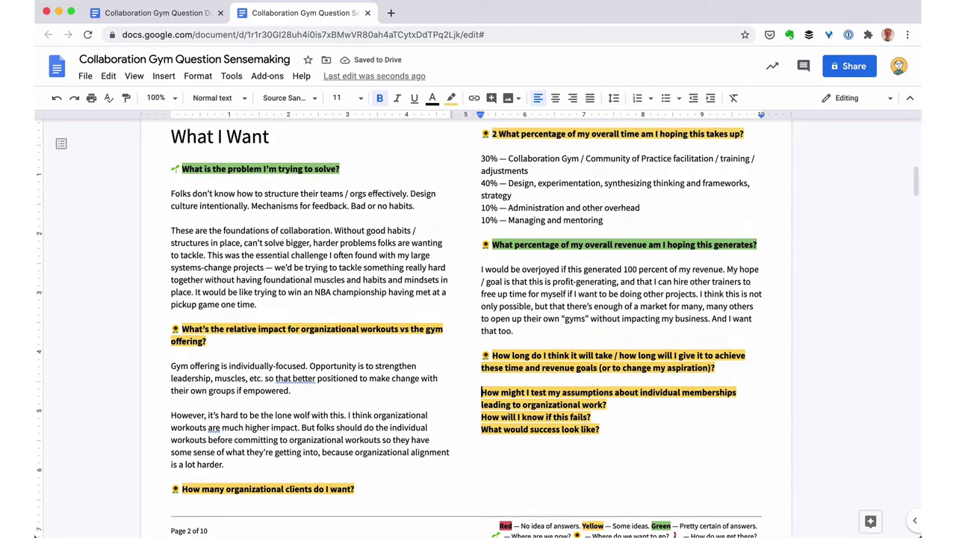
{"action": "key", "text": "shift+Down"}
{"action": "key", "text": "shift+Down"}
{"action": "key", "text": "super+x"}
{"action": "scroll", "coordinate": [512, 273], "scroll_direction": "down", "scroll_amount": 3}
{"action": "scroll", "coordinate": [512, 273], "scroll_direction": "down", "scroll_amount": 10}
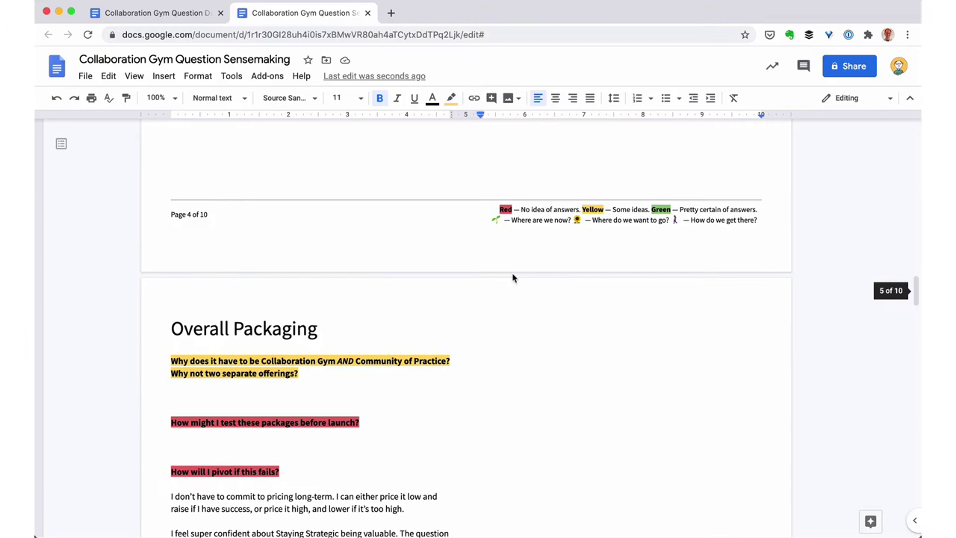
{"action": "scroll", "coordinate": [512, 276], "scroll_direction": "down", "scroll_amount": 1}
{"action": "scroll", "coordinate": [512, 274], "scroll_direction": "down", "scroll_amount": 5}
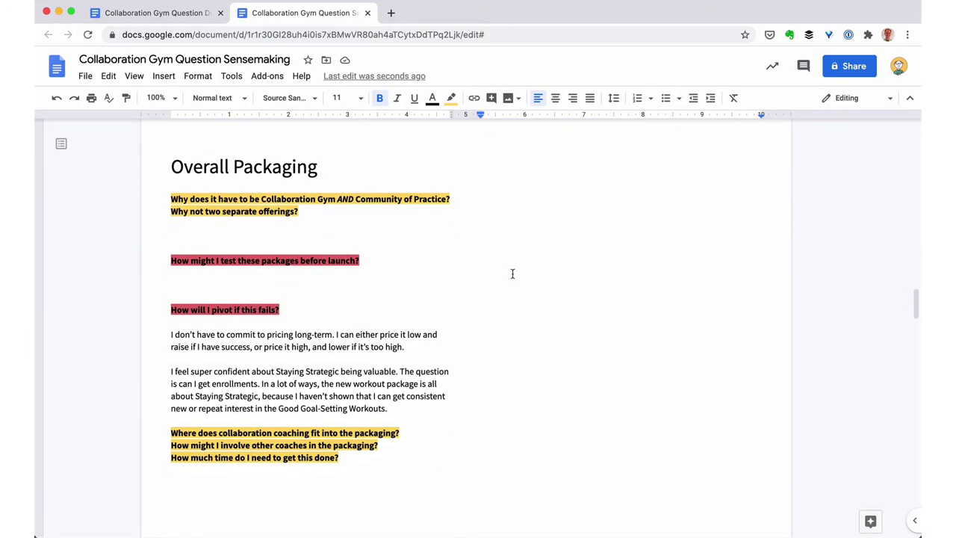
{"action": "scroll", "coordinate": [512, 273], "scroll_direction": "up", "scroll_amount": 20}
{"action": "scroll", "coordinate": [512, 273], "scroll_direction": "up", "scroll_amount": 12}
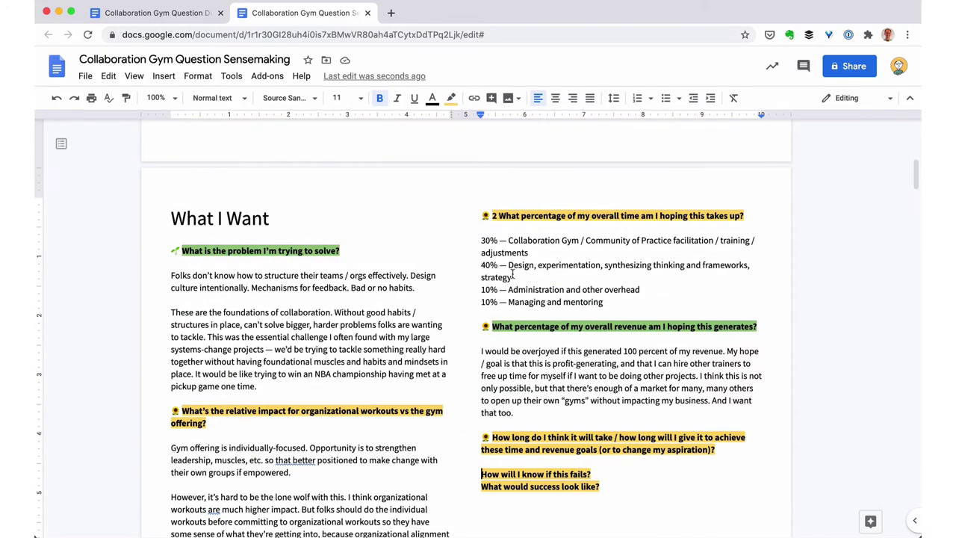
{"action": "key", "text": "ctrl+v"}
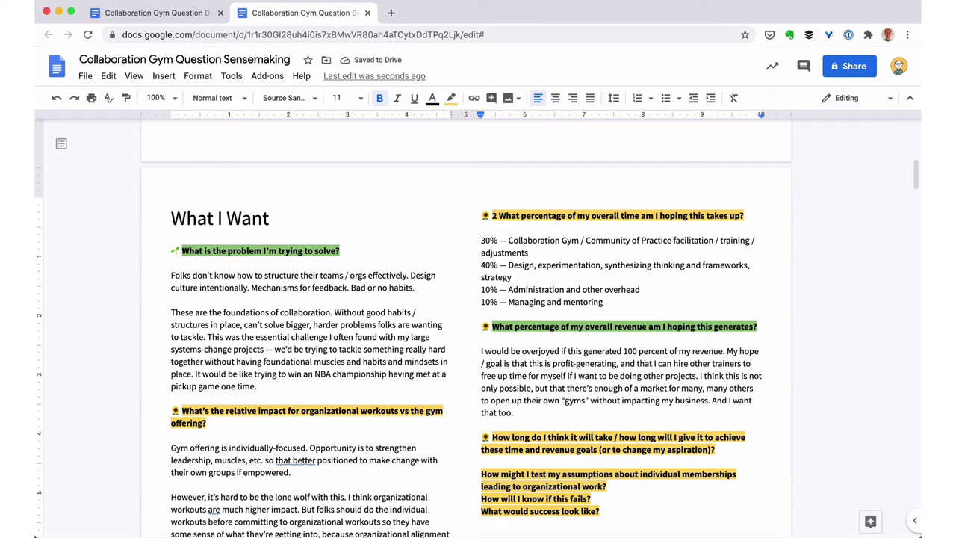
Step: Move "What would success look like?" beneath the answer to "What is the problem I'm trying to solve?" and add blank lines after it
{"action": "scroll", "coordinate": [384, 288], "scroll_direction": "down", "scroll_amount": 2}
{"action": "key", "text": "shift+Down"}
{"action": "key", "text": "ctrl+x"}
{"action": "left_click", "coordinate": [384, 289]}
{"action": "key", "text": "Return"}
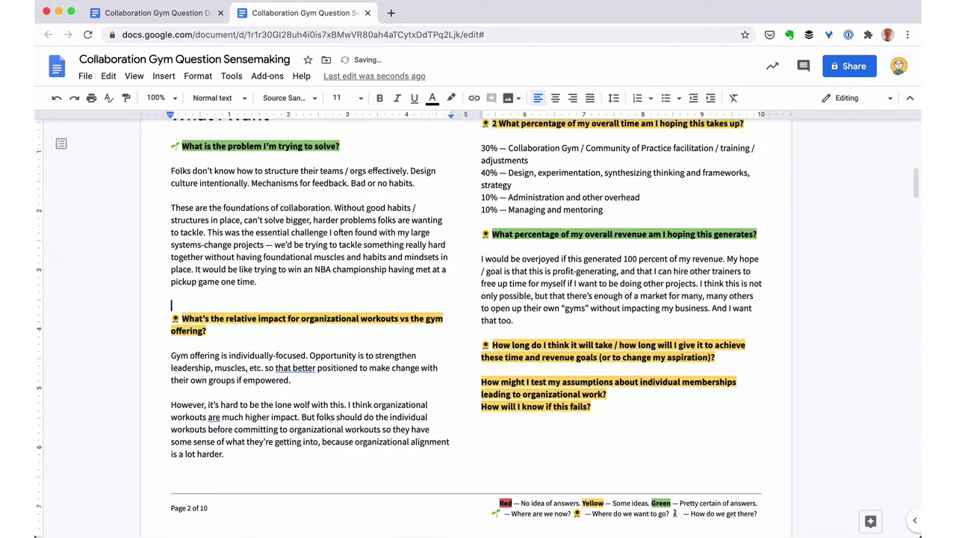
{"action": "key", "text": "ctrl+v"}
{"action": "key", "text": "Return"}
{"action": "key", "text": "Return"}
Step: Move "How will I know if this fails?" above the question about how long the time and revenue goals will take, followed by blank lines
{"action": "left_click", "coordinate": [608, 430]}
{"action": "key", "text": "Right"}
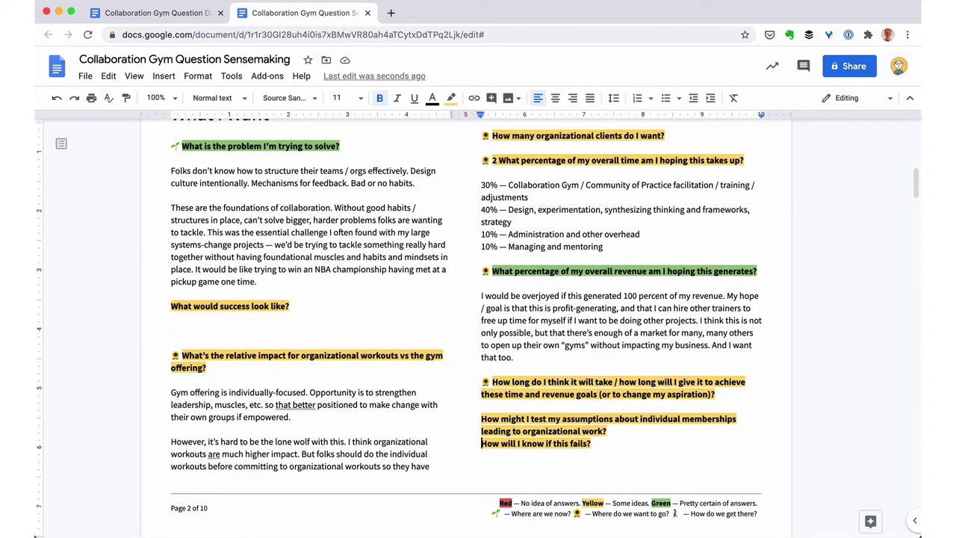
{"action": "key", "text": "shift+End"}
{"action": "key", "text": "ctrl+x"}
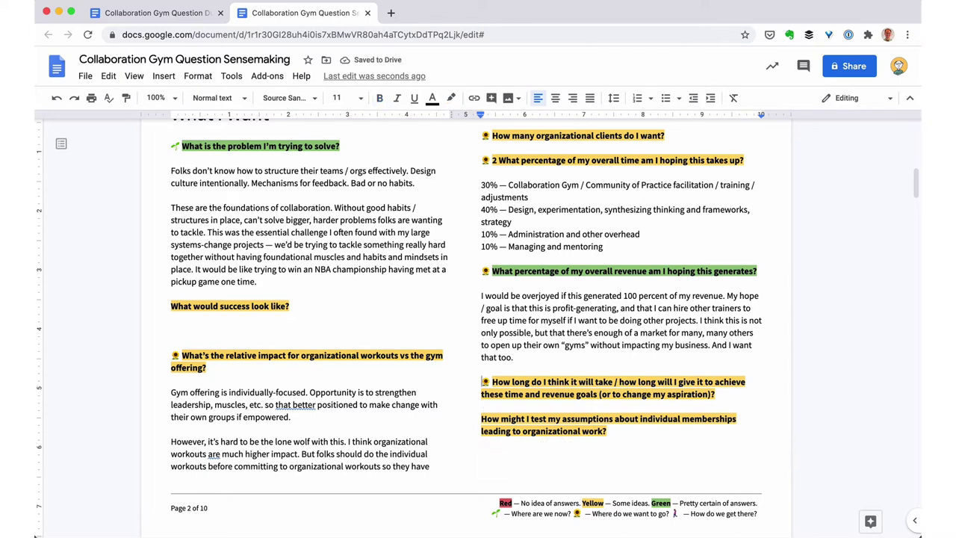
{"action": "key", "text": "ctrl+v"}
{"action": "key", "text": "Return"}
{"action": "key", "text": "Return"}
{"action": "key", "text": "ctrl+b"}
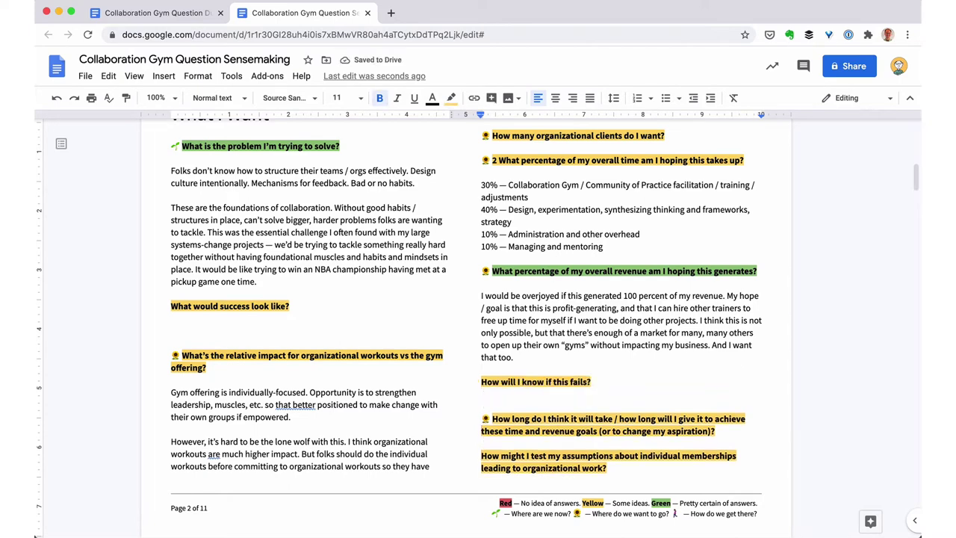
Step: Move "How might I test my assumptions about individual memberships leading to organizational work?" above "How many organizational clients do I want?" with blank lines around it
{"action": "key", "text": "Down"}
{"action": "key", "text": "Down"}
{"action": "key", "text": "shift+Down"}
{"action": "key", "text": "shift+Down"}
{"action": "key", "text": "shift+Up"}
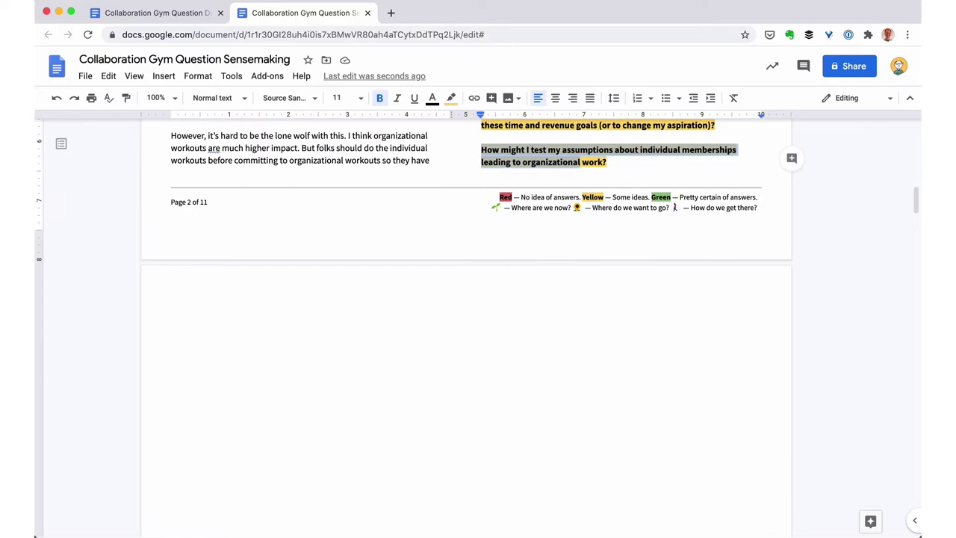
{"action": "key", "text": "shift+End"}
{"action": "key", "text": "ctrl+x"}
{"action": "scroll", "coordinate": [478, 321], "scroll_direction": "up", "scroll_amount": 4}
{"action": "scroll", "coordinate": [640, 421], "scroll_direction": "up", "scroll_amount": 3}
{"action": "scroll", "coordinate": [629, 294], "scroll_direction": "down", "scroll_amount": 2}
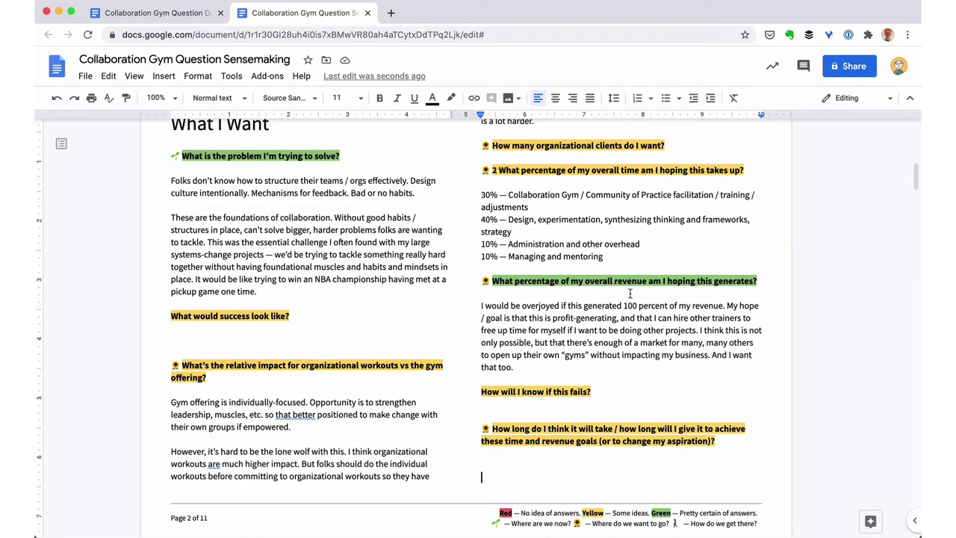
{"action": "scroll", "coordinate": [629, 293], "scroll_direction": "up", "scroll_amount": 1}
{"action": "left_click", "coordinate": [585, 183]}
{"action": "key", "text": "Return"}
{"action": "key", "text": "Return"}
{"action": "key", "text": "ctrl+v"}
{"action": "key", "text": "Return"}
{"action": "key", "text": "Return"}
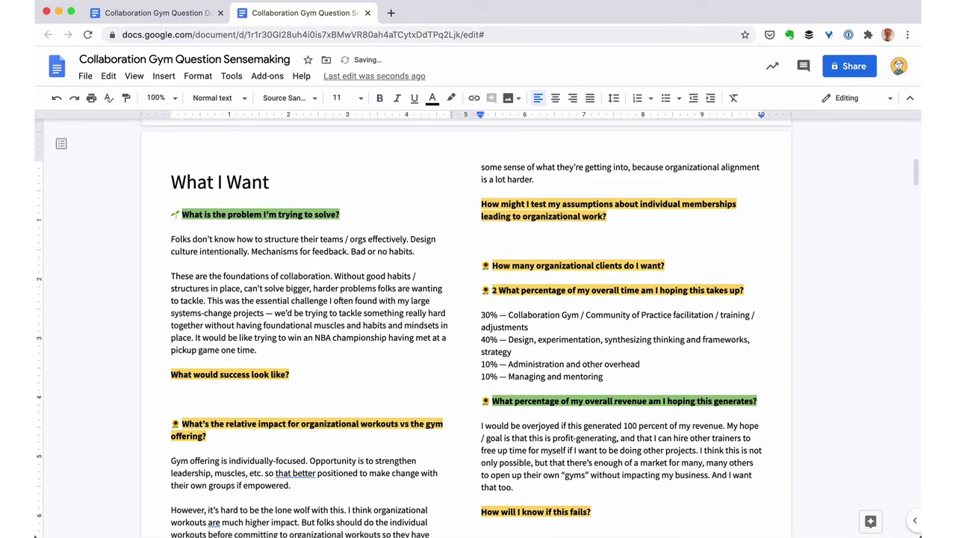
Step: Move the two green relationship questions about Colearning and Staying Strategic from "My Limits" to the end of "Design: Community"
{"action": "scroll", "coordinate": [584, 184], "scroll_direction": "down", "scroll_amount": 4}
{"action": "scroll", "coordinate": [477, 321], "scroll_direction": "down", "scroll_amount": 20}
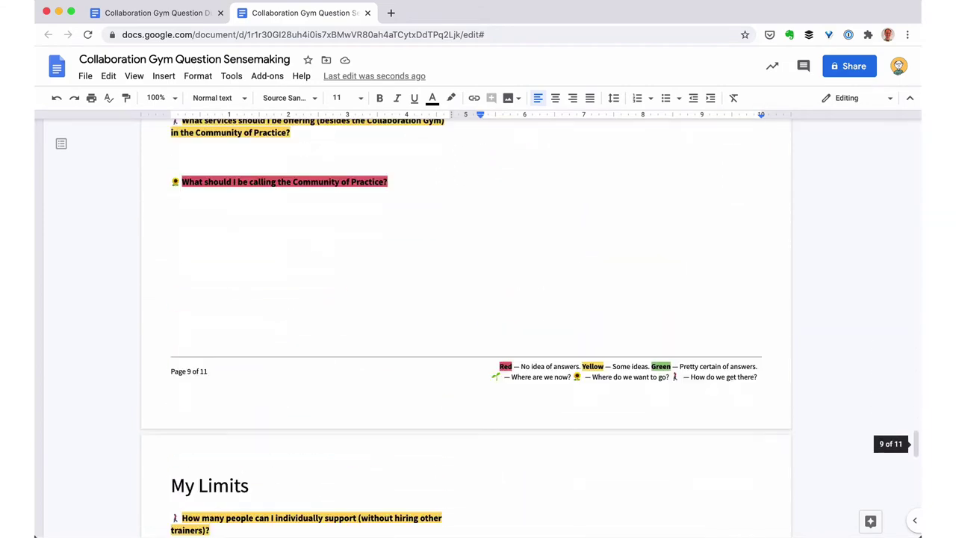
{"action": "scroll", "coordinate": [658, 195], "scroll_direction": "down", "scroll_amount": 1}
{"action": "left_click", "coordinate": [660, 266]}
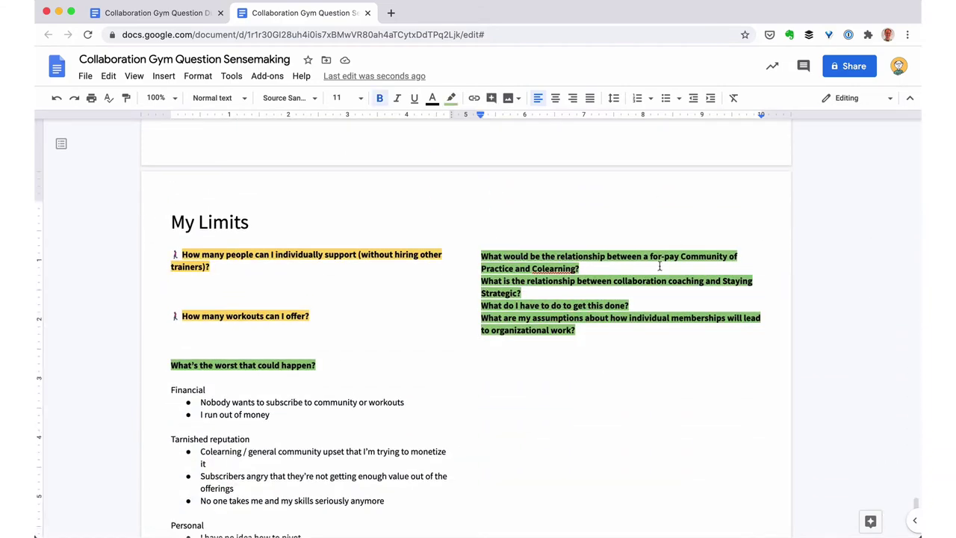
{"action": "key", "text": "shift+Down"}
{"action": "key", "text": "shift+Down"}
{"action": "key", "text": "shift+Down"}
{"action": "key", "text": "shift+Down"}
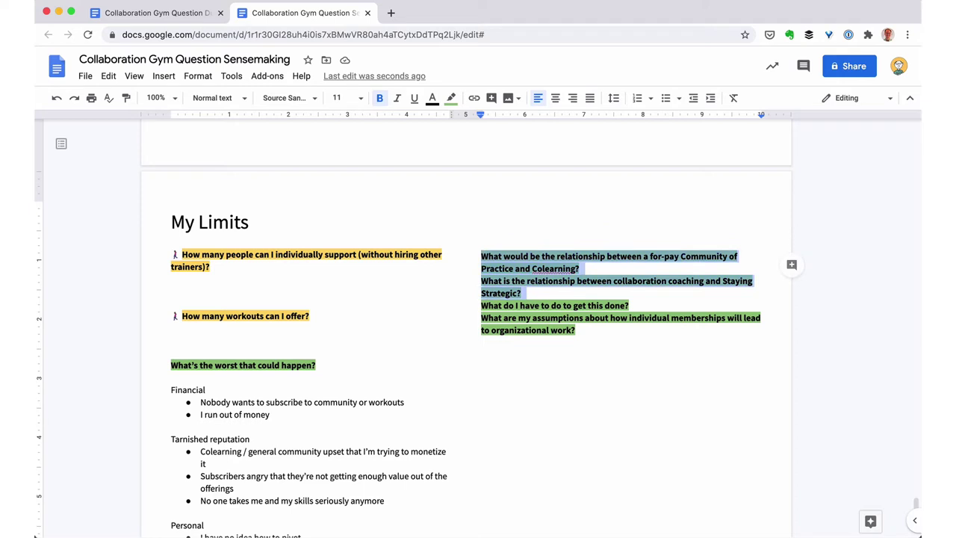
{"action": "key", "text": "super+x"}
{"action": "key", "text": "super+z"}
{"action": "key", "text": "ctrl+x"}
{"action": "scroll", "coordinate": [660, 264], "scroll_direction": "up", "scroll_amount": 8}
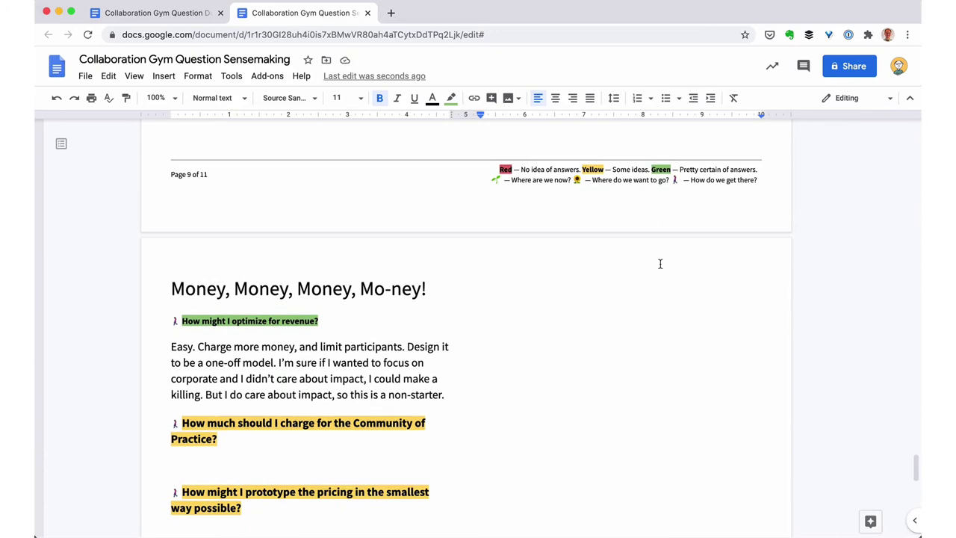
{"action": "scroll", "coordinate": [660, 263], "scroll_direction": "up", "scroll_amount": 10}
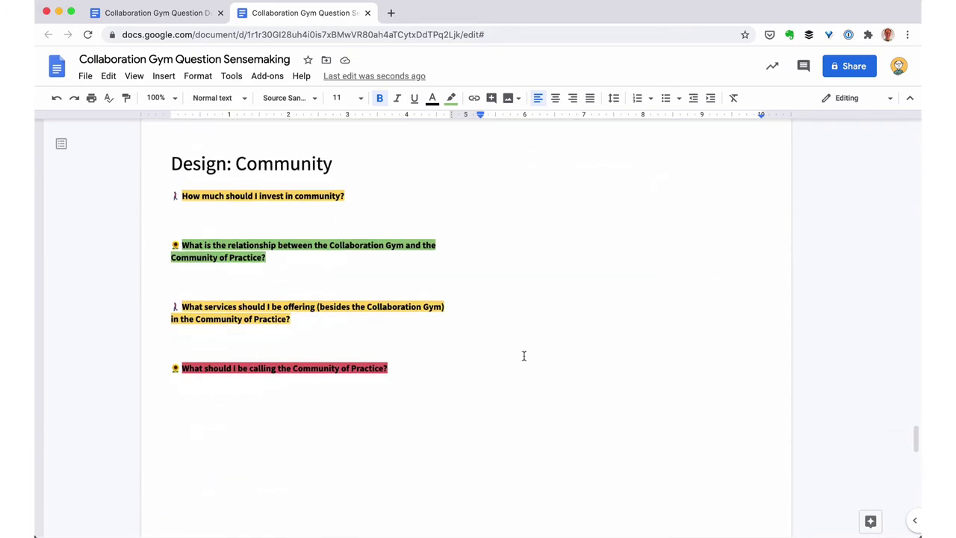
{"action": "left_click", "coordinate": [463, 388]}
{"action": "key", "text": "super+v"}
{"action": "key", "text": "Return"}
{"action": "key", "text": "Return"}
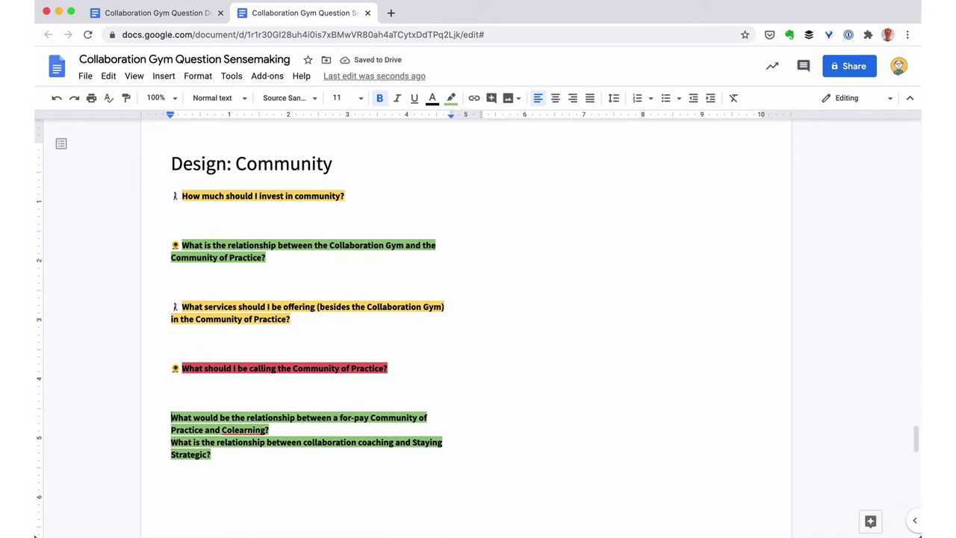
Step: Move the for-pay Community of Practice and Colearning question beneath the Collaboration Gym and Community of Practice relationship question, spaced with blank lines
{"action": "key", "text": "shift+Down"}
{"action": "key", "text": "shift+Down"}
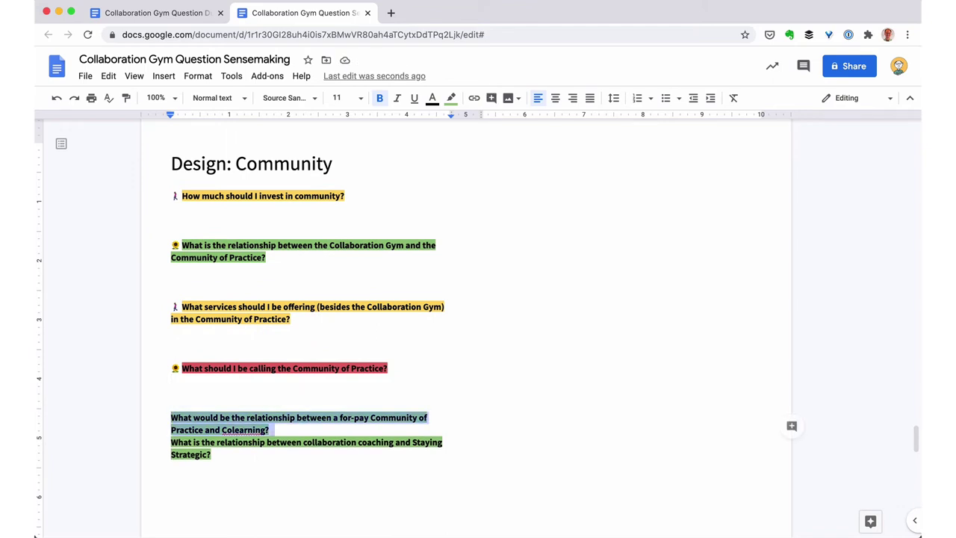
{"action": "key", "text": "super+x"}
{"action": "key", "text": "Up"}
{"action": "key", "text": "Up"}
{"action": "key", "text": "Up"}
{"action": "key", "text": "Up"}
{"action": "key", "text": "Up"}
{"action": "key", "text": "Up"}
{"action": "key", "text": "Up"}
{"action": "key", "text": "Up"}
{"action": "key", "text": "Up"}
{"action": "key", "text": "Up"}
{"action": "key", "text": "Up"}
{"action": "key", "text": "Up"}
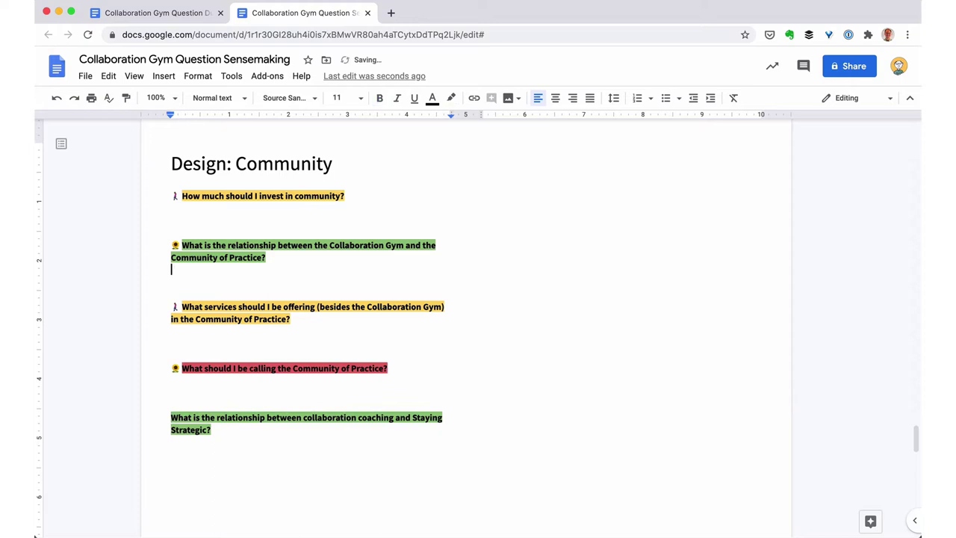
{"action": "key", "text": "super+v"}
{"action": "key", "text": "Up"}
{"action": "key", "text": "Up"}
{"action": "key", "text": "Return"}
{"action": "key", "text": "Return"}
{"action": "key", "text": "Return"}
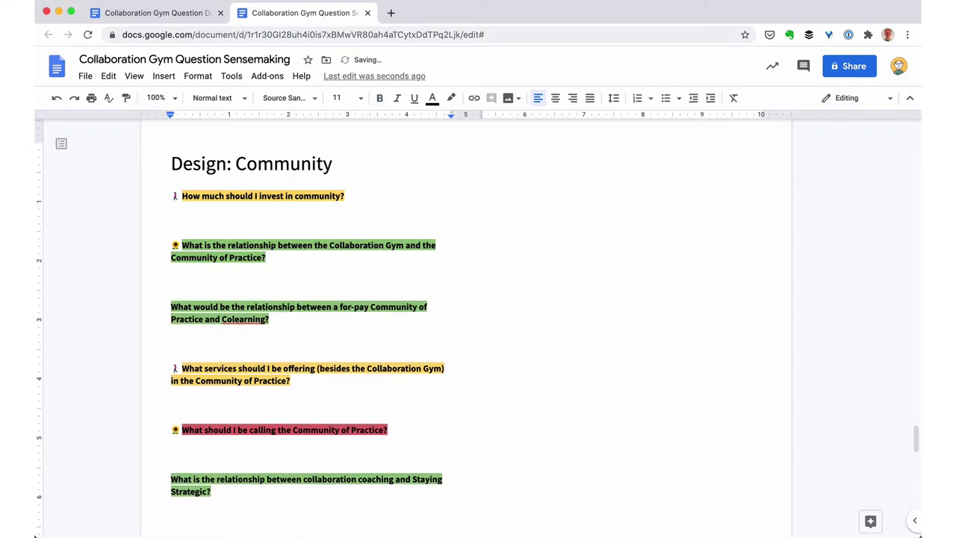
Step: Copy the sunflower emoji from the question above to the start of the for-pay Community of Practice and Colearning question
{"action": "key", "text": "Up"}
{"action": "key", "text": "Up"}
{"action": "key", "text": "Up"}
{"action": "key", "text": "Up"}
{"action": "key", "text": "shift+Right"}
{"action": "key", "text": "shift+Right"}
{"action": "key", "text": "super+c"}
{"action": "key", "text": "Down"}
{"action": "key", "text": "Down"}
{"action": "key", "text": "Down"}
{"action": "key", "text": "Down"}
{"action": "key", "text": "Down"}
{"action": "key", "text": "super+v"}
Step: Move "What is the relationship between collaboration coaching and Staying Strategic?" to "Design: Workouts", beneath the question about the policy for missing Staying Strategic workouts
{"action": "key", "text": "Down"}
{"action": "key", "text": "Down"}
{"action": "key", "text": "Down"}
{"action": "key", "text": "Down"}
{"action": "key", "text": "Down"}
{"action": "key", "text": "Down"}
{"action": "key", "text": "Down"}
{"action": "key", "text": "Down"}
{"action": "key", "text": "Down"}
{"action": "key", "text": "Down"}
{"action": "key", "text": "Down"}
{"action": "key", "text": "Down"}
{"action": "key", "text": "Down"}
{"action": "key", "text": "Down"}
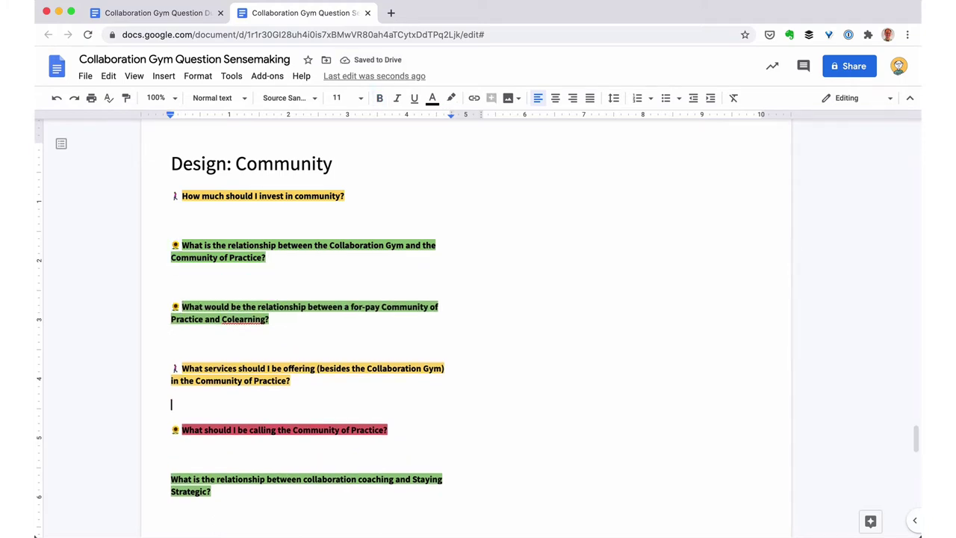
{"action": "key", "text": "super+Left"}
{"action": "key", "text": "shift+Down"}
{"action": "key", "text": "shift+Down"}
{"action": "key", "text": "super+x"}
{"action": "scroll", "coordinate": [466, 328], "scroll_direction": "up", "scroll_amount": 10}
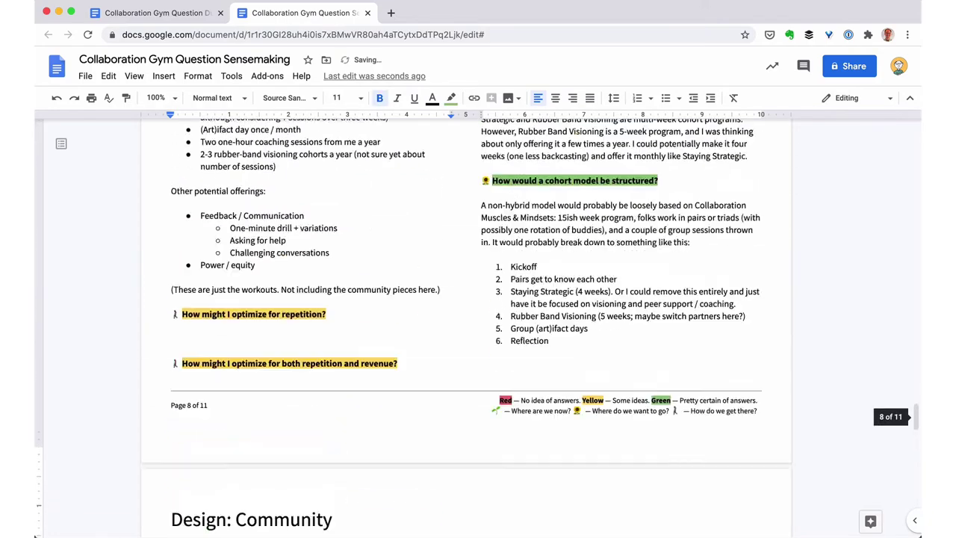
{"action": "scroll", "coordinate": [534, 403], "scroll_direction": "down", "scroll_amount": 5}
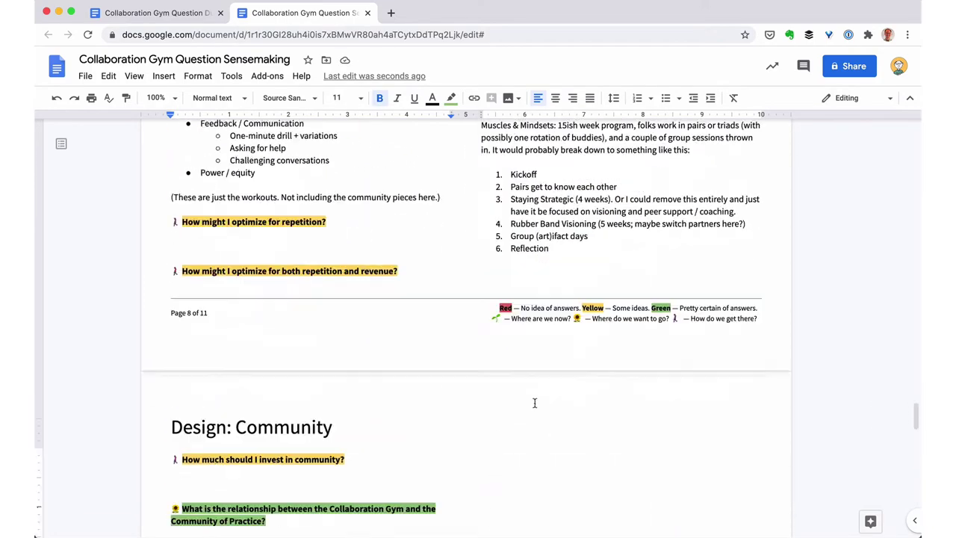
{"action": "scroll", "coordinate": [534, 402], "scroll_direction": "up", "scroll_amount": 10}
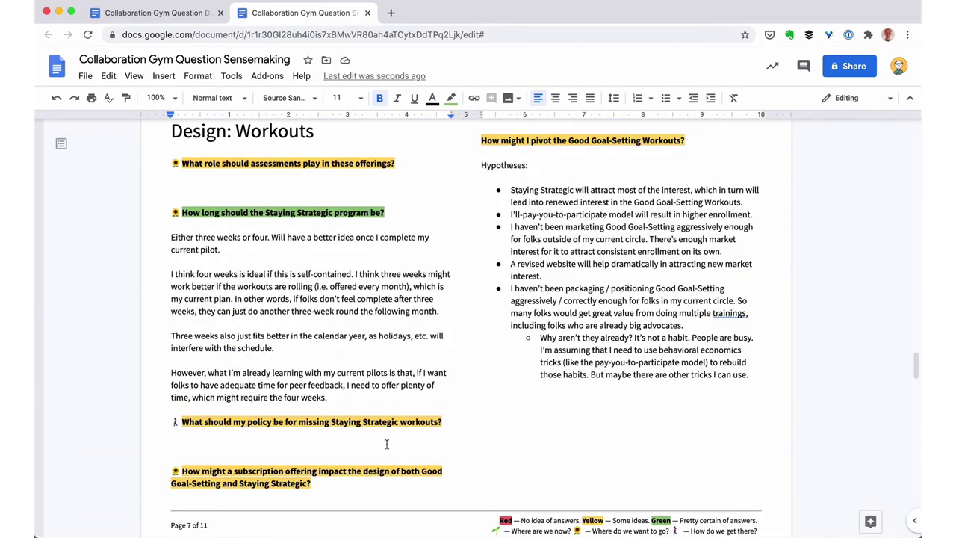
{"action": "left_click", "coordinate": [387, 444]}
{"action": "key", "text": "super+v"}
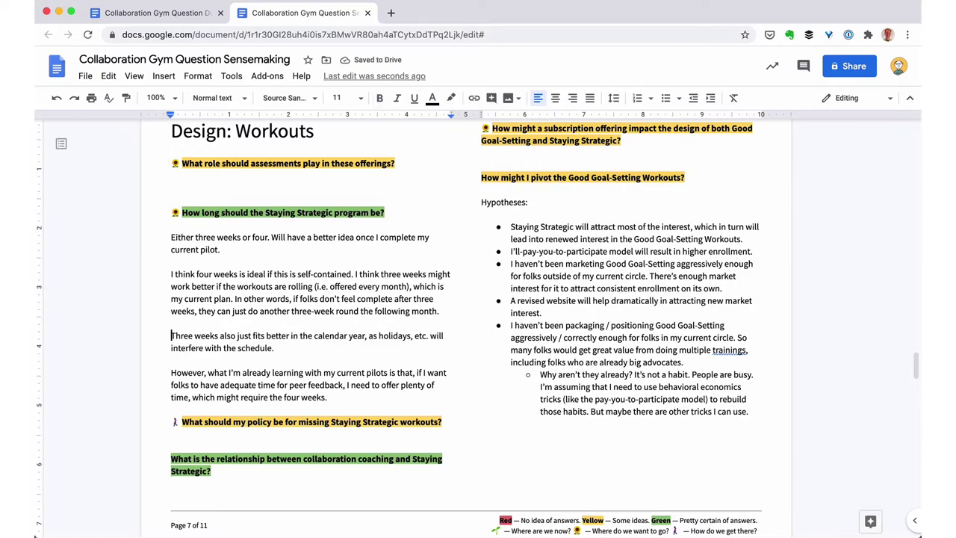
Step: Copy the sunflower emoji to the start of the collaboration coaching and Staying Strategic relationship question in "Design: Workouts"
{"action": "key", "text": "Up"}
{"action": "key", "text": "Up"}
{"action": "key", "text": "Up"}
{"action": "key", "text": "Up"}
{"action": "key", "text": "Up"}
{"action": "key", "text": "Up"}
{"action": "key", "text": "Up"}
{"action": "key", "text": "shift+Right"}
{"action": "key", "text": "shift+Right"}
{"action": "key", "text": "super+c"}
{"action": "key", "text": "Down"}
{"action": "key", "text": "Down"}
{"action": "key", "text": "Down"}
{"action": "key", "text": "Down"}
{"action": "key", "text": "Down"}
{"action": "key", "text": "Down"}
{"action": "key", "text": "Down"}
{"action": "key", "text": "Down"}
{"action": "key", "text": "Down"}
{"action": "key", "text": "Down"}
{"action": "key", "text": "Down"}
{"action": "key", "text": "Down"}
{"action": "key", "text": "Down"}
{"action": "key", "text": "Down"}
{"action": "key", "text": "super+Left"}
{"action": "key", "text": "super+v"}
Step: Reword the green question in "My Limits" to "What do I have to do to get this all done?"
{"action": "scroll", "coordinate": [466, 328], "scroll_direction": "down", "scroll_amount": 6}
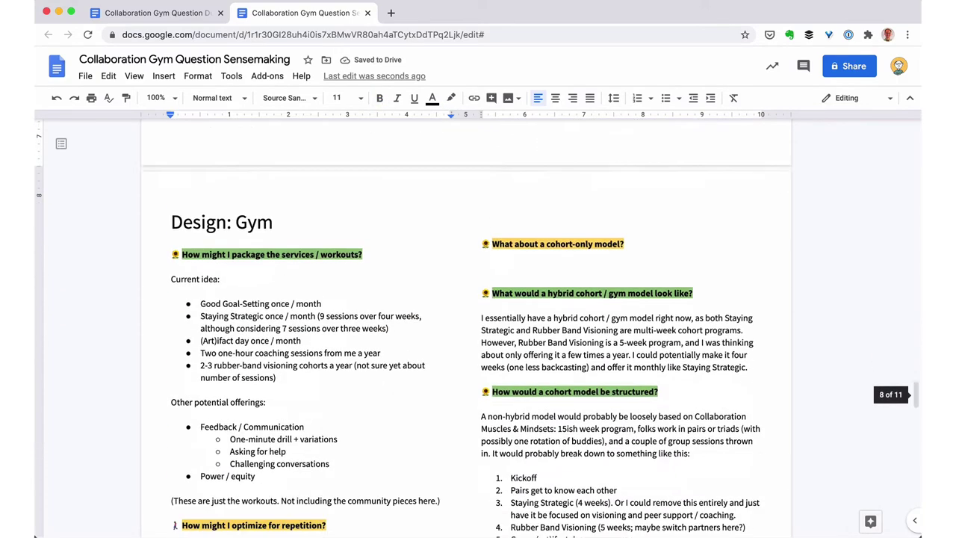
{"action": "scroll", "coordinate": [304, 326], "scroll_direction": "down", "scroll_amount": 20}
{"action": "left_click", "coordinate": [264, 254]}
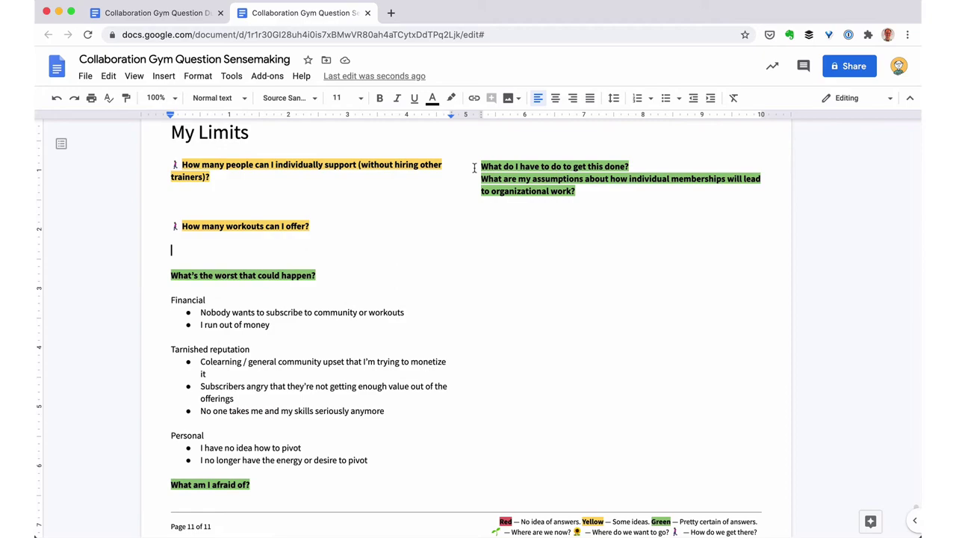
{"action": "left_click", "coordinate": [605, 165]}
{"action": "type", "text": "all"}
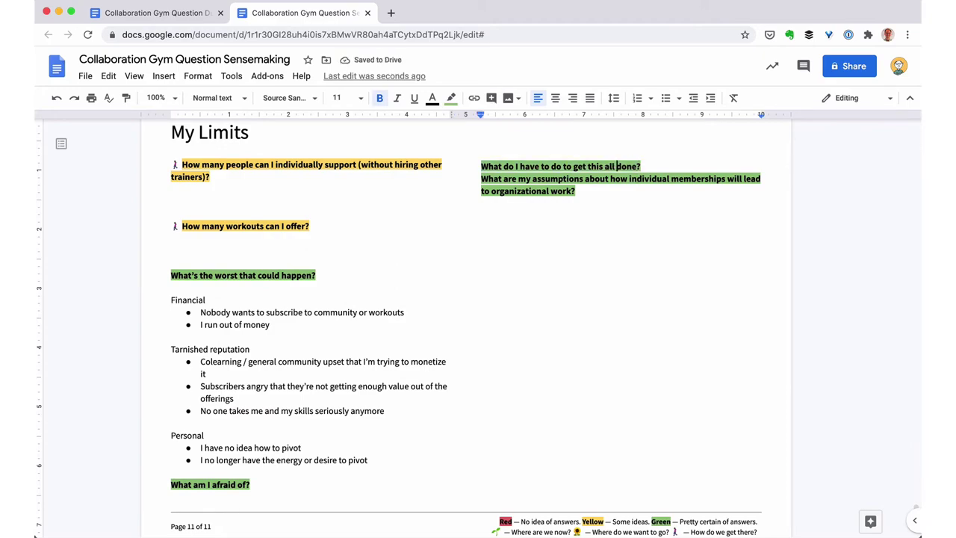
Step: Move the last two green questions from "My Limits" to the end of "Gettin' the Word Out", spaced apart with blank lines
{"action": "key", "text": "alt+Left"}
{"action": "key", "text": "shift+Down"}
{"action": "key", "text": "shift+Down"}
{"action": "key", "text": "shift+Down"}
{"action": "key", "text": "super+x"}
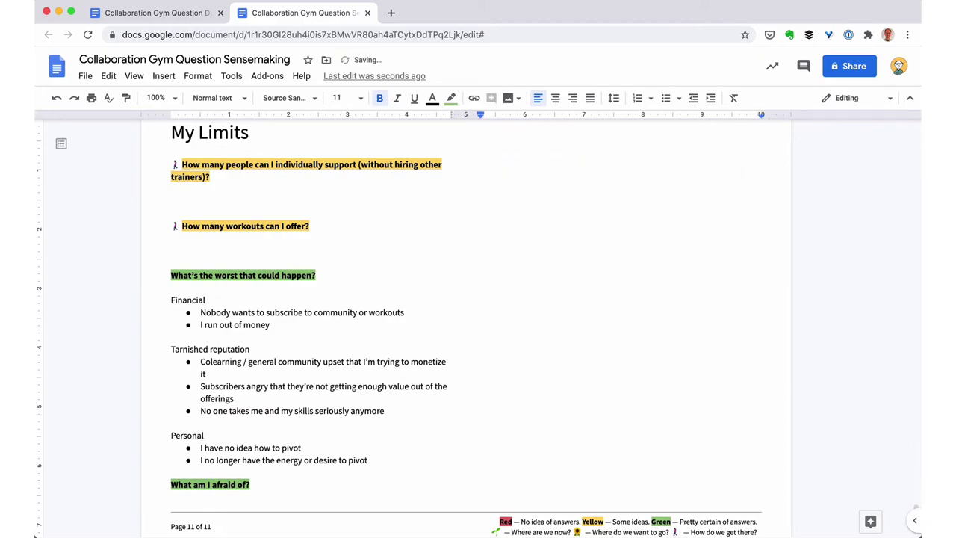
{"action": "scroll", "coordinate": [466, 329], "scroll_direction": "up", "scroll_amount": 20}
{"action": "scroll", "coordinate": [292, 359], "scroll_direction": "up", "scroll_amount": 15}
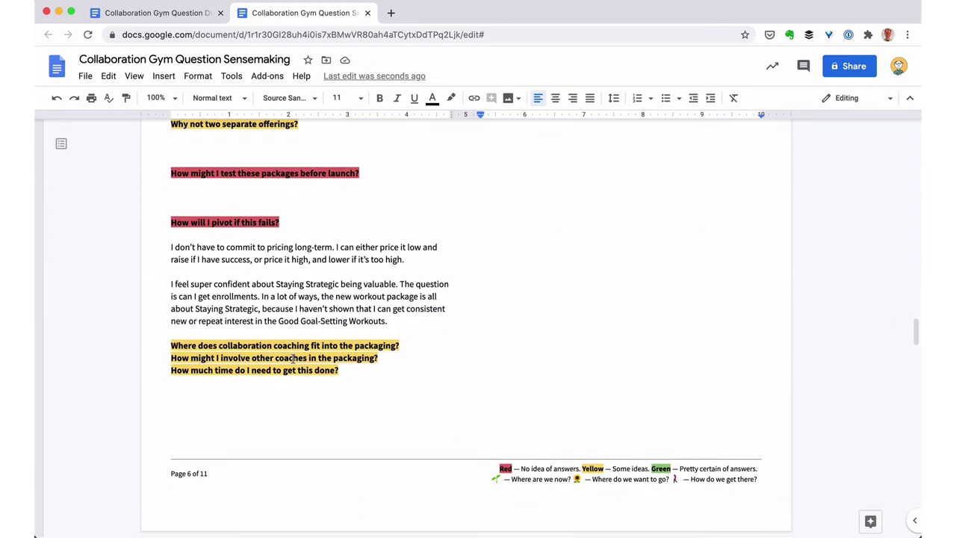
{"action": "scroll", "coordinate": [293, 358], "scroll_direction": "down", "scroll_amount": 5}
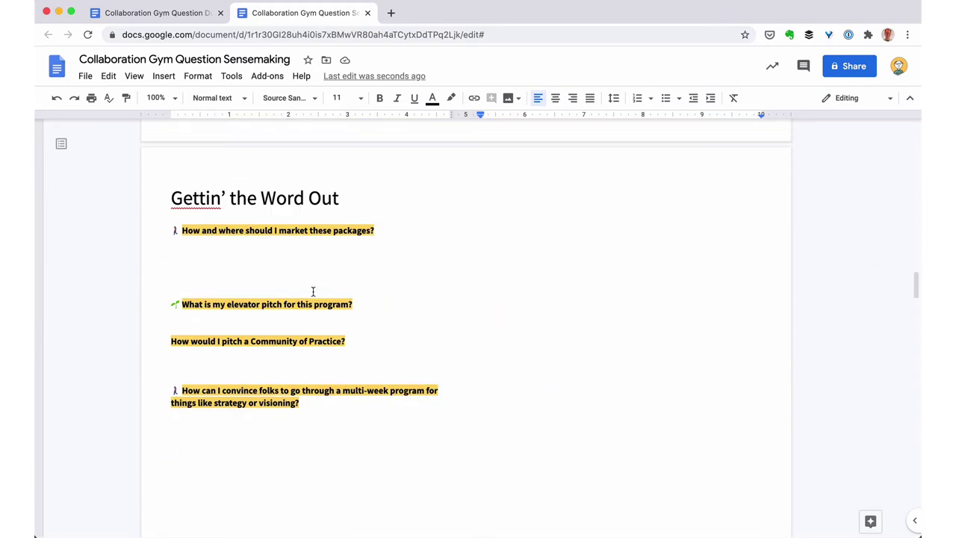
{"action": "left_click", "coordinate": [267, 418]}
{"action": "key", "text": "Return"}
{"action": "key", "text": "Return"}
{"action": "key", "text": "super+v"}
{"action": "key", "text": "Up"}
{"action": "key", "text": "Up"}
{"action": "key", "text": "Return"}
{"action": "key", "text": "Return"}
{"action": "key", "text": "Return"}
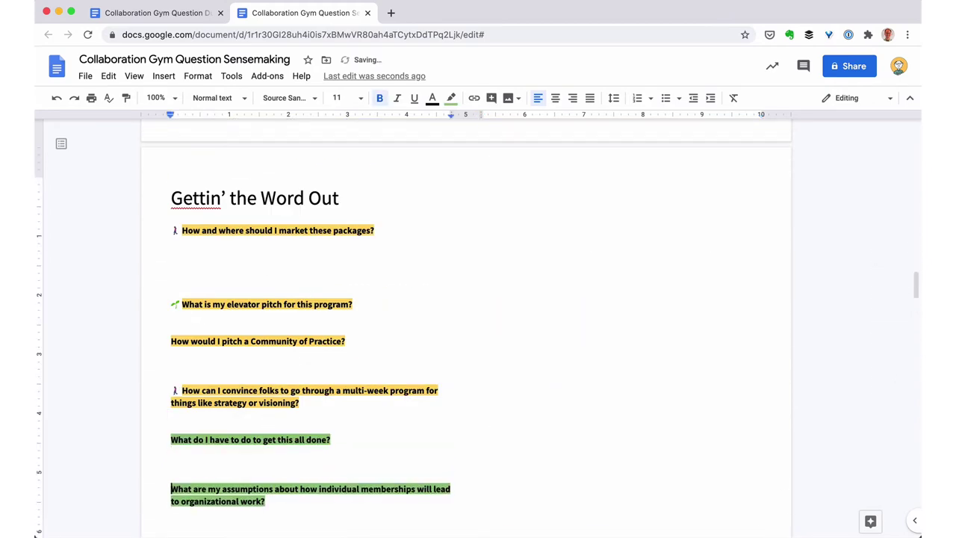
Step: Move the question about individual memberships leading to organizational work to the end of "Overall Packaging"
{"action": "key", "text": "shift+Down"}
{"action": "key", "text": "shift+Down"}
{"action": "key", "text": "super+x"}
{"action": "scroll", "coordinate": [257, 448], "scroll_direction": "down", "scroll_amount": 8}
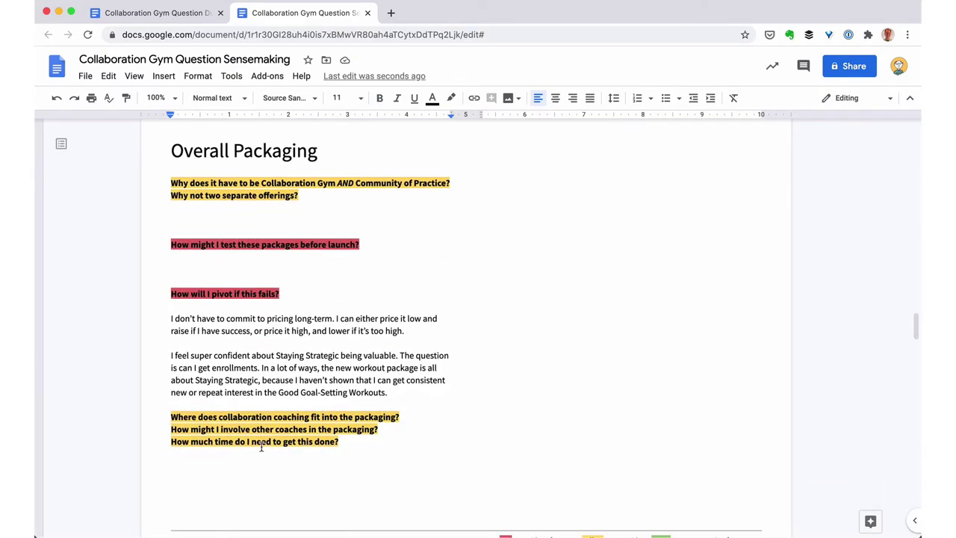
{"action": "left_click", "coordinate": [258, 464]}
{"action": "key", "text": "ctrl+v"}
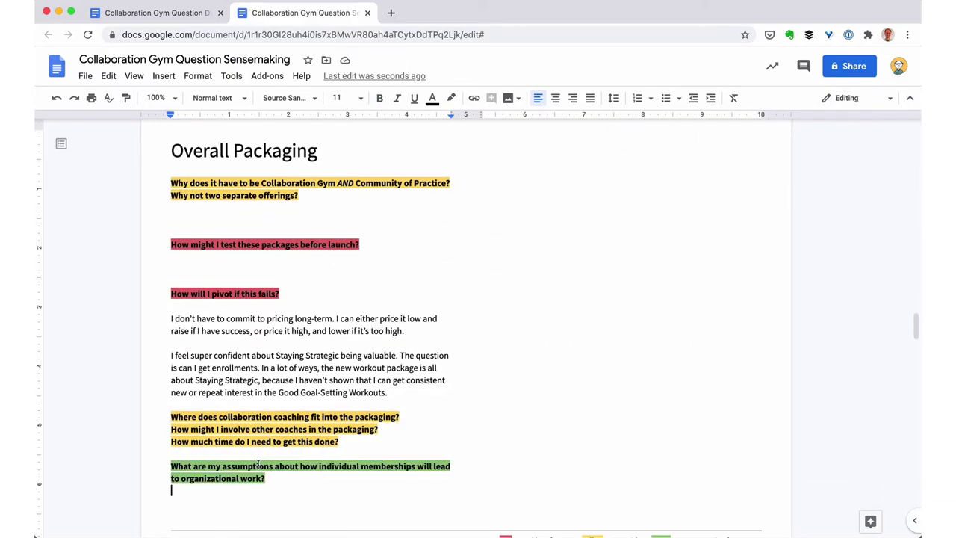
Step: Move the individual memberships assumptions question from "Overall Packaging" to the end of "Design: Gym", with a page break before "Design: Community"
{"action": "scroll", "coordinate": [258, 464], "scroll_direction": "down", "scroll_amount": 1}
{"action": "scroll", "coordinate": [258, 465], "scroll_direction": "down", "scroll_amount": 9}
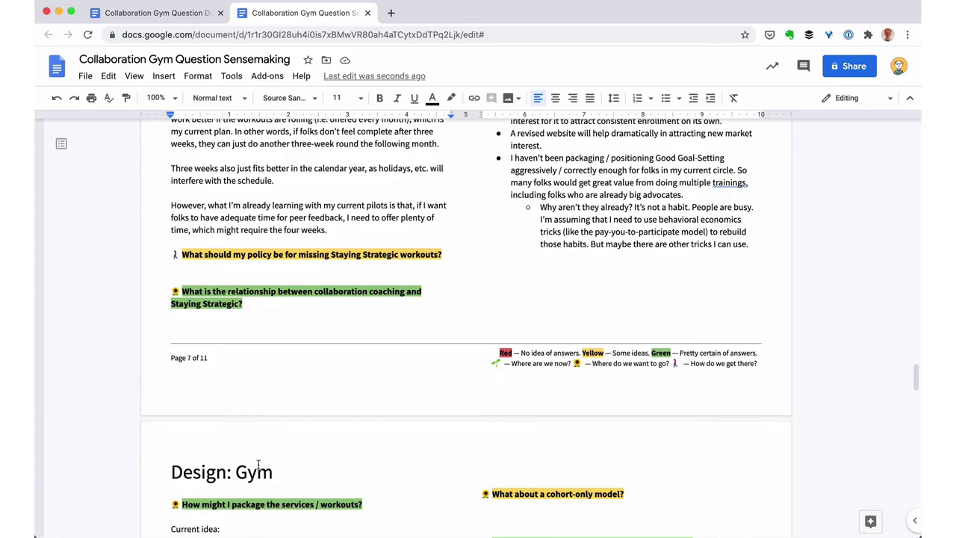
{"action": "scroll", "coordinate": [258, 463], "scroll_direction": "up", "scroll_amount": 6}
{"action": "key", "text": "shift+Up"}
{"action": "key", "text": "shift+Up"}
{"action": "key", "text": "ctrl+x"}
{"action": "scroll", "coordinate": [466, 321], "scroll_direction": "down", "scroll_amount": 10}
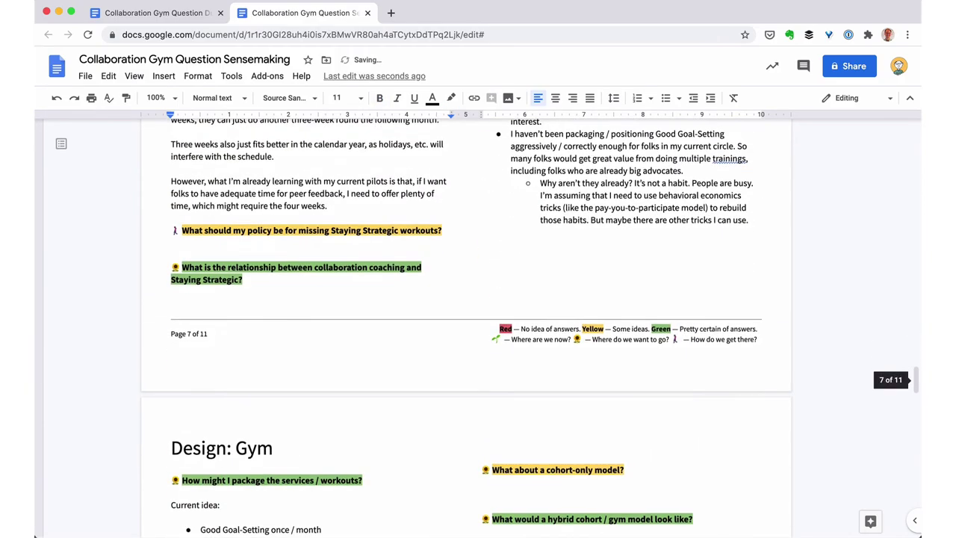
{"action": "scroll", "coordinate": [466, 321], "scroll_direction": "up", "scroll_amount": 7}
{"action": "scroll", "coordinate": [465, 321], "scroll_direction": "down", "scroll_amount": 9}
{"action": "scroll", "coordinate": [466, 321], "scroll_direction": "down", "scroll_amount": 5}
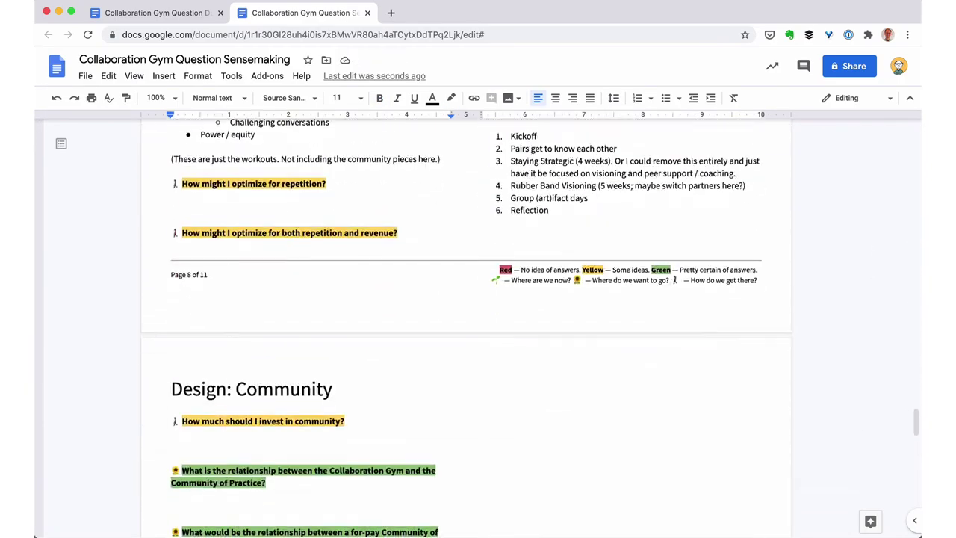
{"action": "scroll", "coordinate": [466, 321], "scroll_direction": "up", "scroll_amount": 3}
{"action": "scroll", "coordinate": [465, 322], "scroll_direction": "down", "scroll_amount": 8}
{"action": "scroll", "coordinate": [466, 321], "scroll_direction": "up", "scroll_amount": 8}
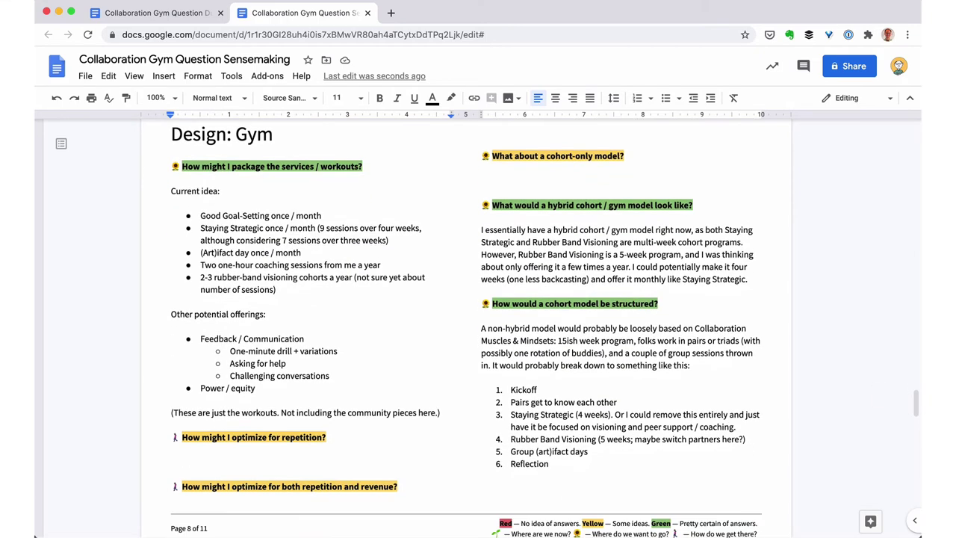
{"action": "scroll", "coordinate": [315, 391], "scroll_direction": "down", "scroll_amount": 3}
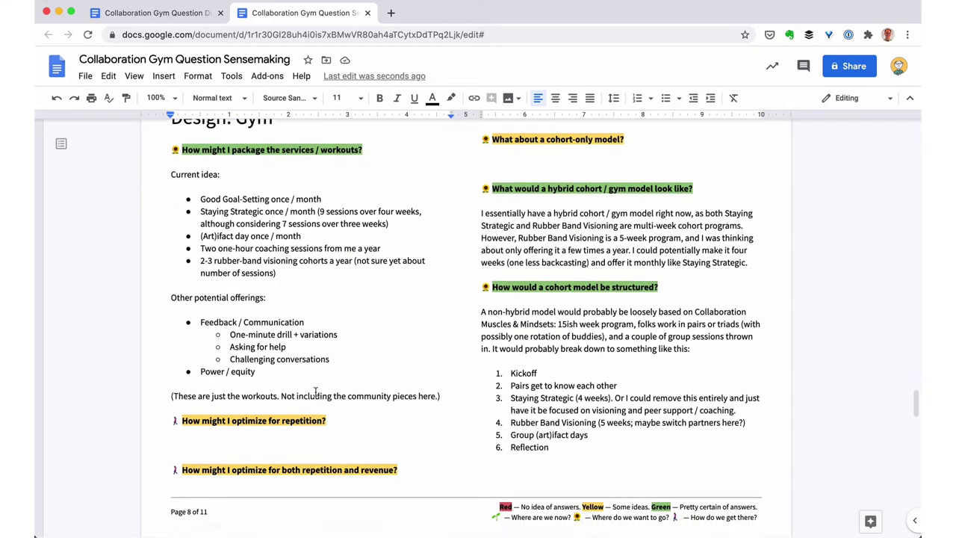
{"action": "left_click", "coordinate": [172, 529]}
{"action": "key", "text": "super+v"}
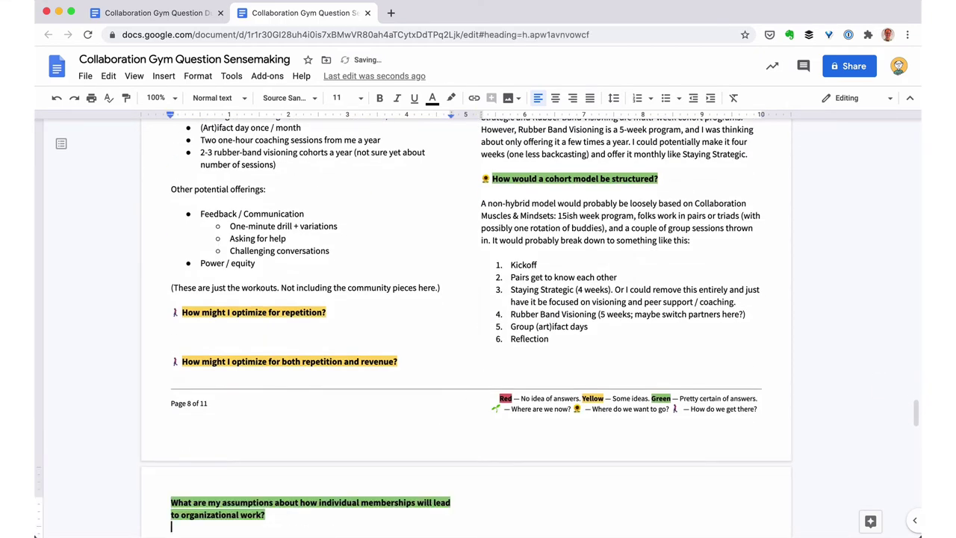
{"action": "key", "text": "Return"}
{"action": "key", "text": "Return"}
{"action": "key", "text": "Down"}
{"action": "key", "text": "super+Return"}
Step: Copy the sunflower emoji from the footer legend to the start of "What's the worst that could happen?" in "My Limits"
{"action": "scroll", "coordinate": [466, 321], "scroll_direction": "up", "scroll_amount": 10}
{"action": "scroll", "coordinate": [497, 355], "scroll_direction": "up", "scroll_amount": 15}
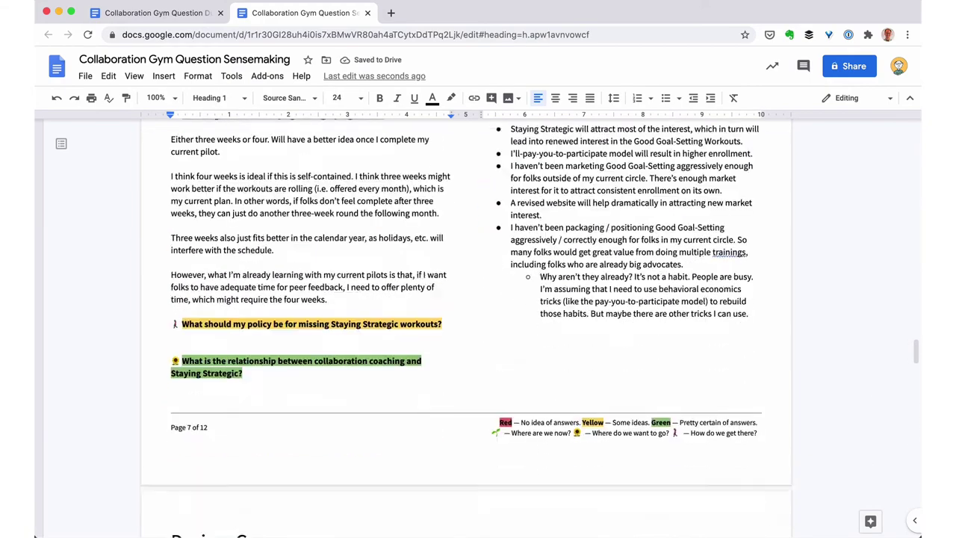
{"action": "scroll", "coordinate": [496, 355], "scroll_direction": "down", "scroll_amount": 3}
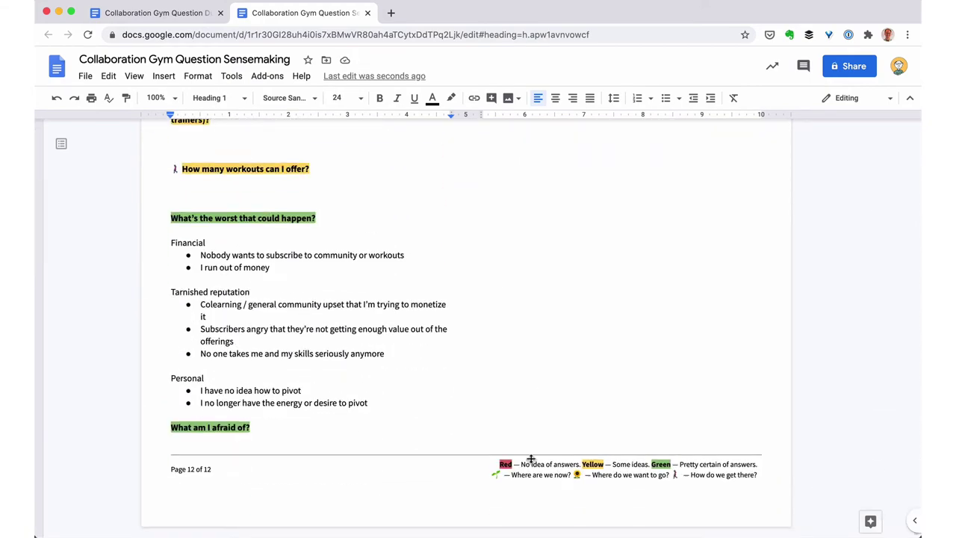
{"action": "left_click", "coordinate": [585, 474]}
{"action": "key", "text": "shift+Left"}
{"action": "key", "text": "shift+Left"}
{"action": "key", "text": "super+c"}
{"action": "left_click", "coordinate": [267, 256]}
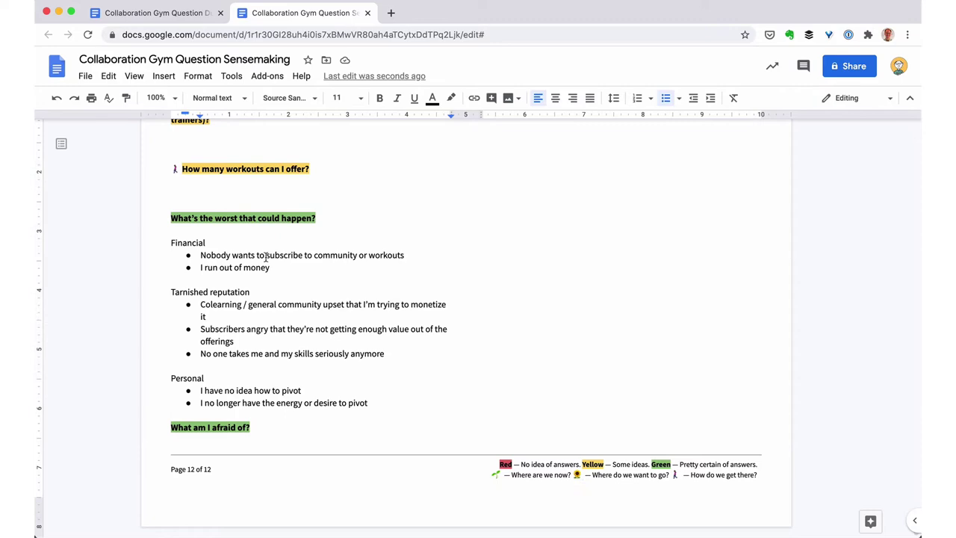
{"action": "left_click", "coordinate": [171, 218]}
{"action": "key", "text": "super+v"}
Step: Copy the seedling emoji from the footer legend to the start of "What am I afraid of?"
{"action": "double_click", "coordinate": [502, 475]}
{"action": "key", "text": "shift+Left"}
{"action": "key", "text": "shift+Left"}
{"action": "key", "text": "super+c"}
{"action": "left_click", "coordinate": [204, 391]}
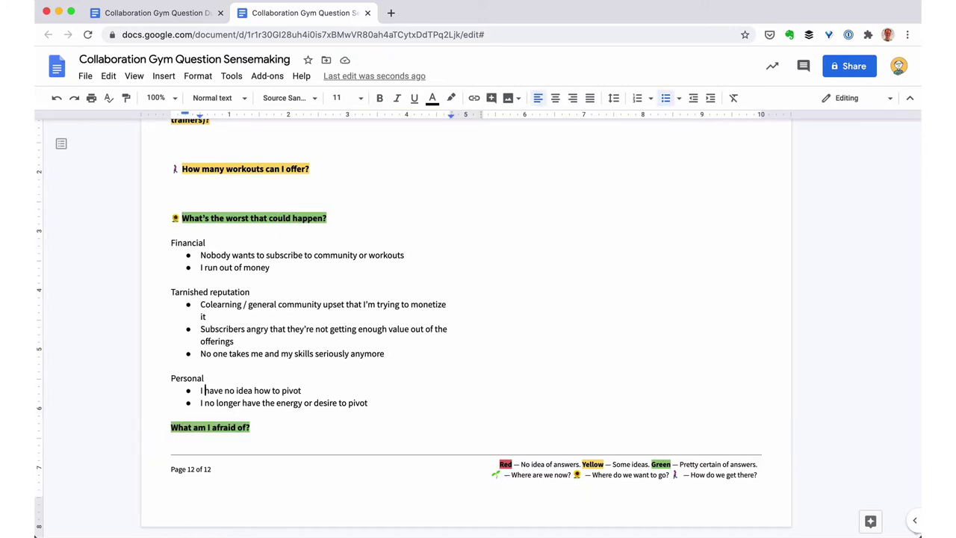
{"action": "left_click", "coordinate": [171, 427]}
{"action": "key", "text": "super+v"}
Step: Add the sunflower emoji before the question about how individual memberships will lead to organizational work
{"action": "scroll", "coordinate": [171, 427], "scroll_direction": "up", "scroll_amount": 9}
{"action": "scroll", "coordinate": [176, 278], "scroll_direction": "up", "scroll_amount": 20}
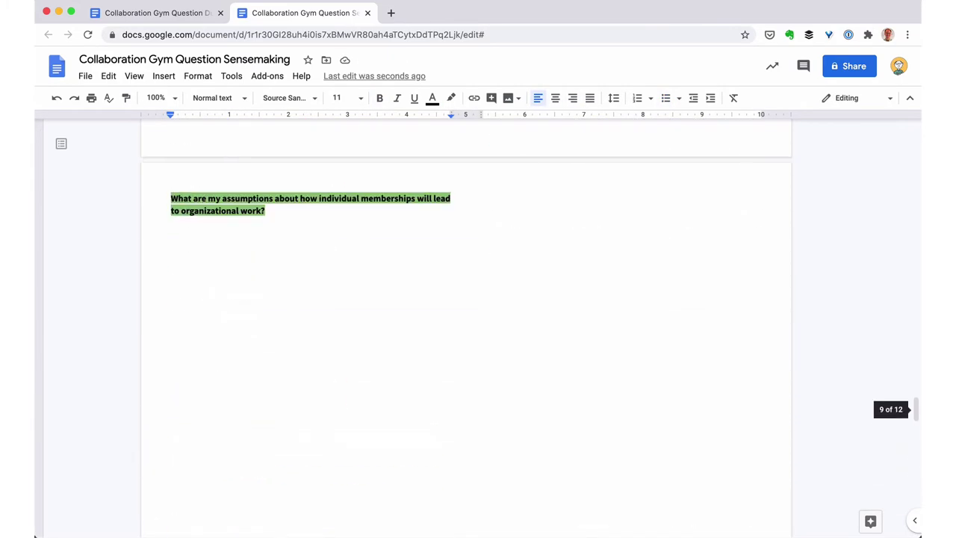
{"action": "left_click", "coordinate": [177, 278]}
{"action": "key", "text": "shift+Left"}
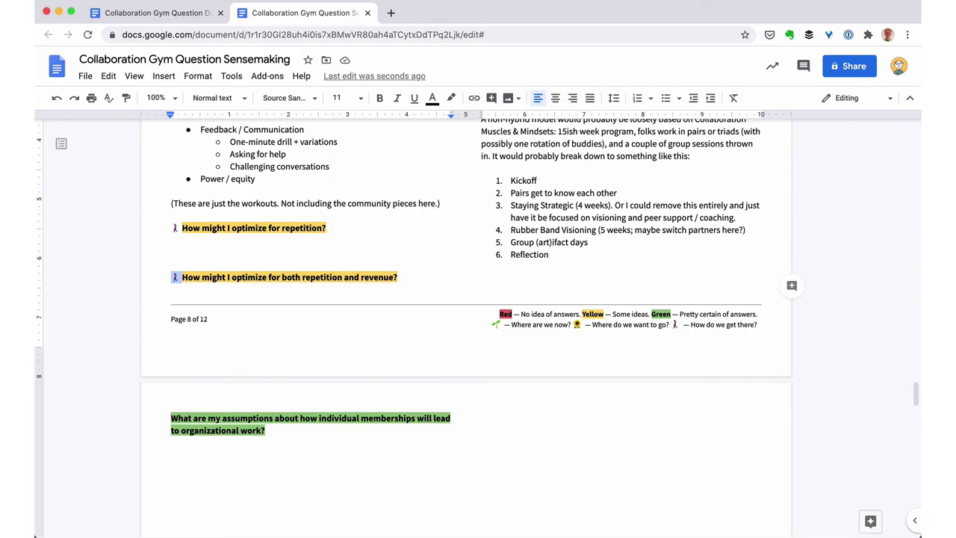
{"action": "left_click", "coordinate": [579, 327]}
{"action": "left_click", "coordinate": [171, 418]}
{"action": "key", "text": "ctrl+v"}
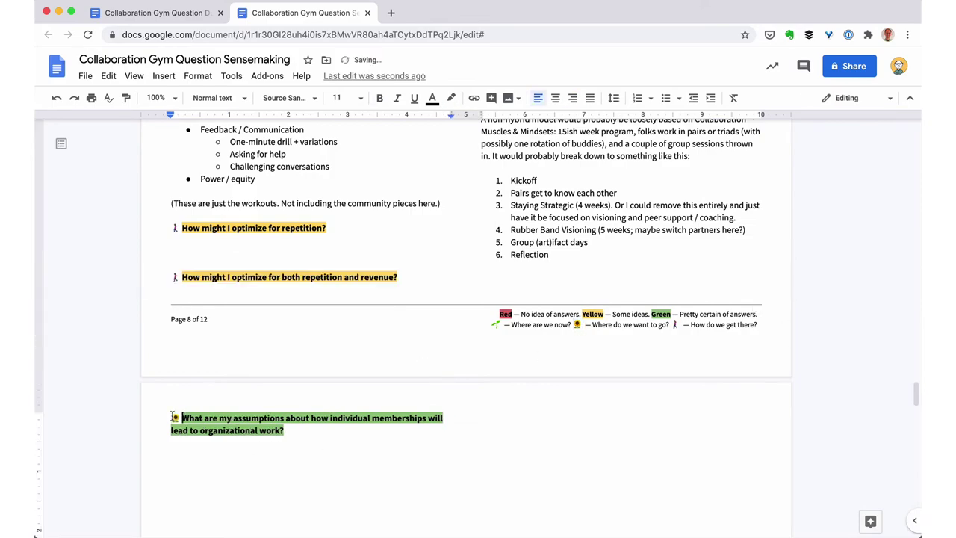
Step: Add the walking-person emoji before "How might I pivot the Good Goal-Setting Workouts?" in "Design: Workouts"
{"action": "scroll", "coordinate": [172, 416], "scroll_direction": "up", "scroll_amount": 10}
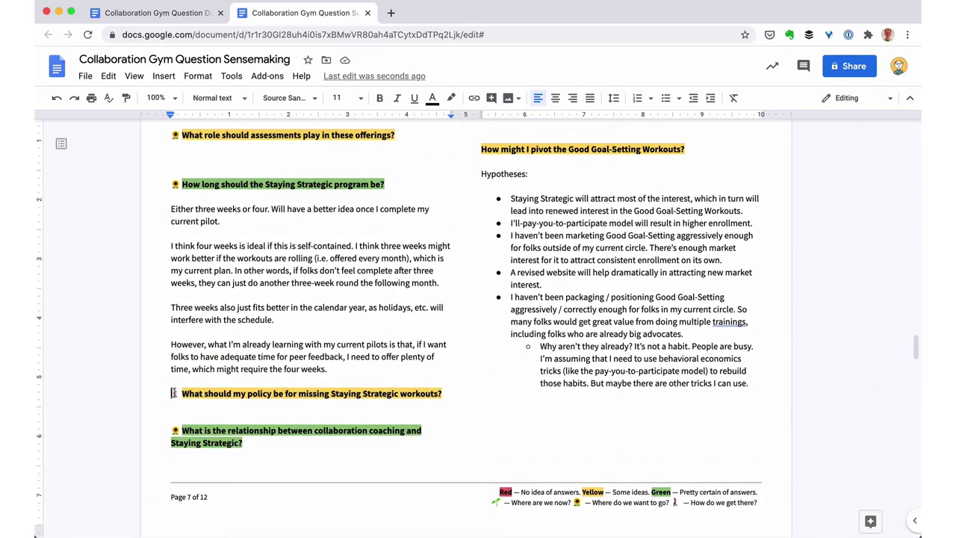
{"action": "scroll", "coordinate": [173, 394], "scroll_direction": "up", "scroll_amount": 2}
{"action": "left_click", "coordinate": [475, 217]}
{"action": "key", "text": "ctrl+v"}
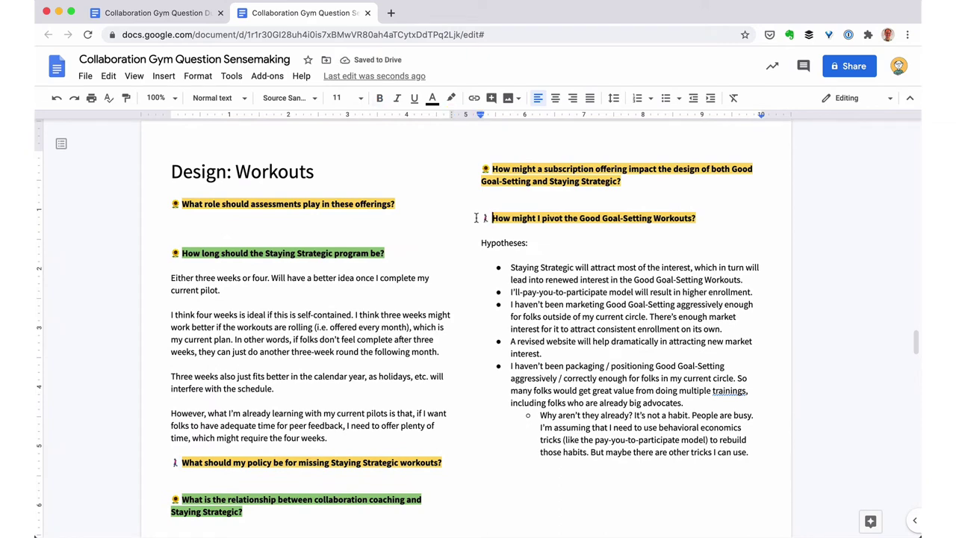
Step: Add the sunflower emoji to "Where does collaboration coaching fit into the packaging?" and put blank lines between it and the next question
{"action": "scroll", "coordinate": [475, 217], "scroll_direction": "up", "scroll_amount": 4}
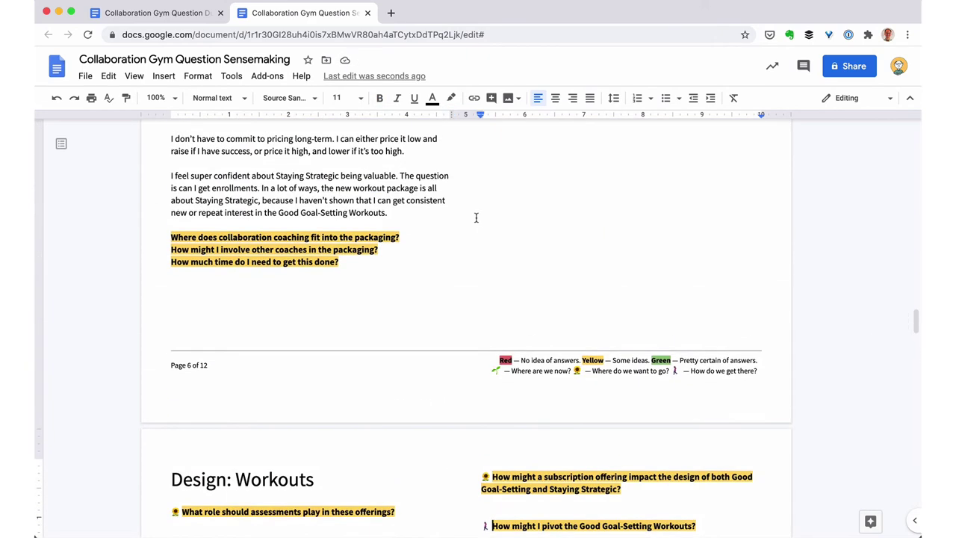
{"action": "double_click", "coordinate": [578, 371]}
{"action": "key", "text": "super+c"}
{"action": "left_click", "coordinate": [171, 238]}
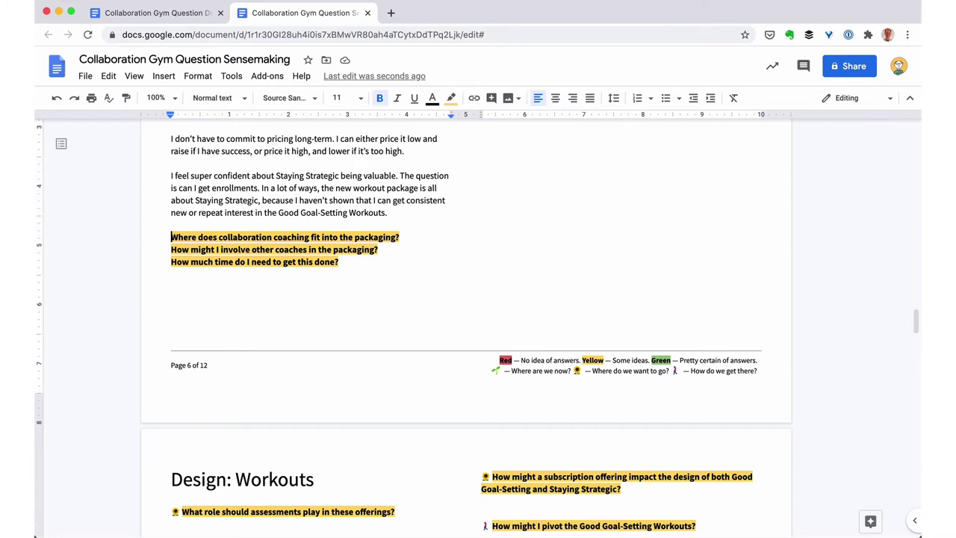
{"action": "key", "text": "super+v"}
{"action": "key", "text": "Down"}
{"action": "key", "text": "super+Left"}
{"action": "key", "text": "Return"}
{"action": "key", "text": "Return"}
{"action": "key", "text": "Return"}
{"action": "key", "text": "Up"}
Step: Add the walking-person emoji to "How might I involve other coaches in the packaging?" and separate it from the following question with blank lines
{"action": "double_click", "coordinate": [674, 370]}
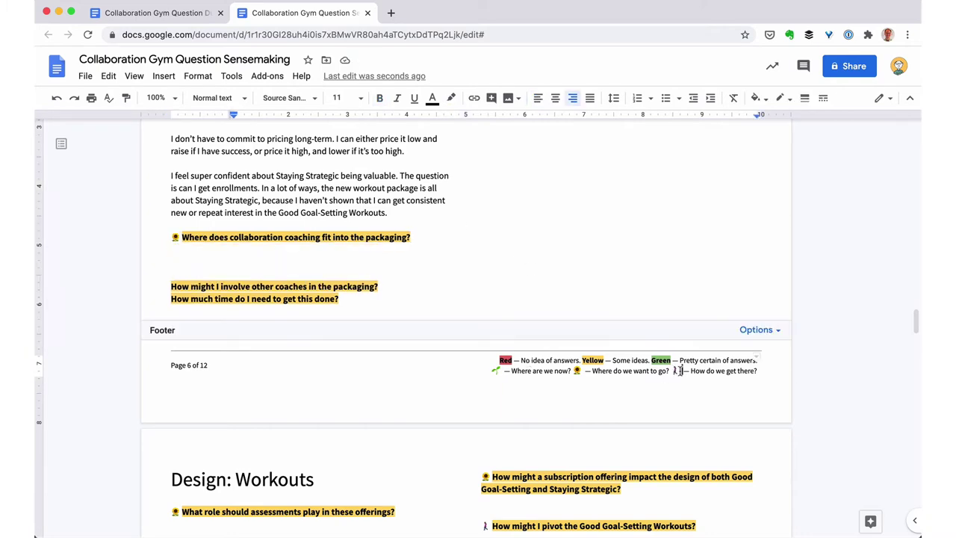
{"action": "key", "text": "ctrl+c"}
{"action": "left_click", "coordinate": [176, 287]}
{"action": "key", "text": "ctrl+v"}
{"action": "key", "text": "Up"}
{"action": "key", "text": "super+Right"}
{"action": "key", "text": "Return"}
{"action": "key", "text": "Return"}
{"action": "key", "text": "Return"}
{"action": "key", "text": "Down"}
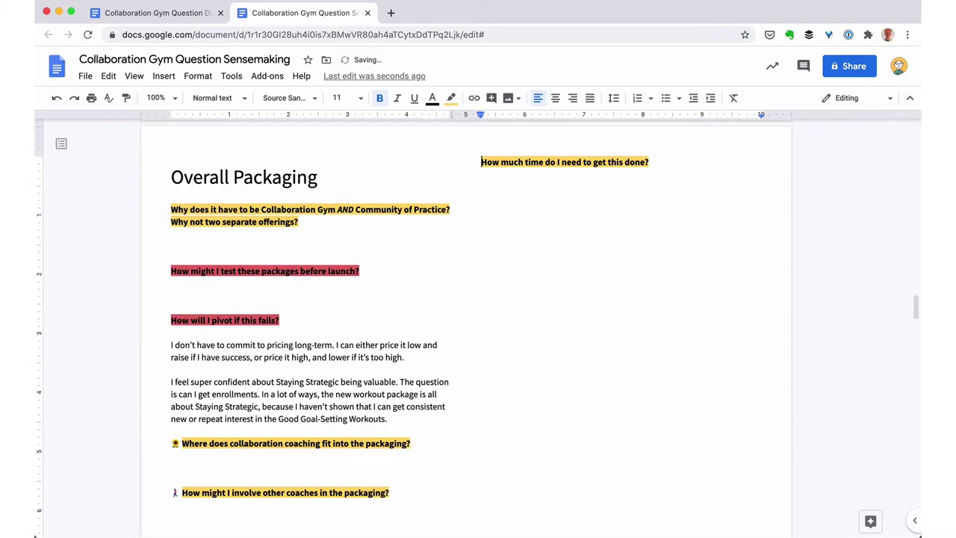
Step: Tag the "Overall Packaging" questions about time needed, pivoting if this fails and testing before launch with the walking-person emoji
{"action": "key", "text": "super+v"}
{"action": "key", "text": "Down"}
{"action": "left_click", "coordinate": [242, 305]}
{"action": "key", "text": "Down"}
{"action": "key", "text": "super+v"}
{"action": "key", "text": "Up"}
{"action": "key", "text": "Up"}
{"action": "key", "text": "Up"}
{"action": "key", "text": "Up"}
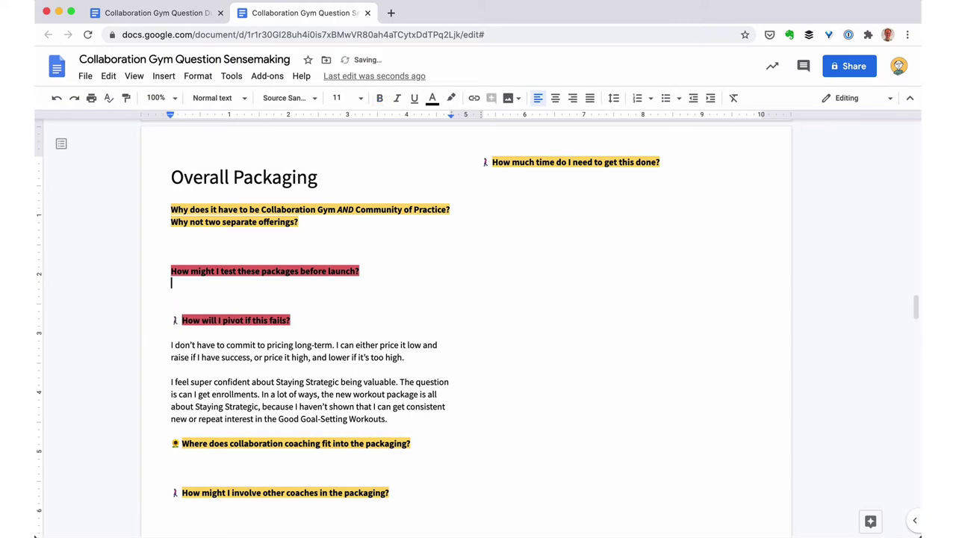
{"action": "key", "text": "super+Left"}
{"action": "key", "text": "super+v"}
Step: Copy the footer's sunflower emoji to the start of the "Why does it have to be Collaboration Gym AND Community of Practice?" question
{"action": "key", "text": "Up"}
{"action": "key", "text": "Up"}
{"action": "key", "text": "Up"}
{"action": "key", "text": "Up"}
{"action": "key", "text": "Up"}
{"action": "scroll", "coordinate": [535, 470], "scroll_direction": "down", "scroll_amount": 2}
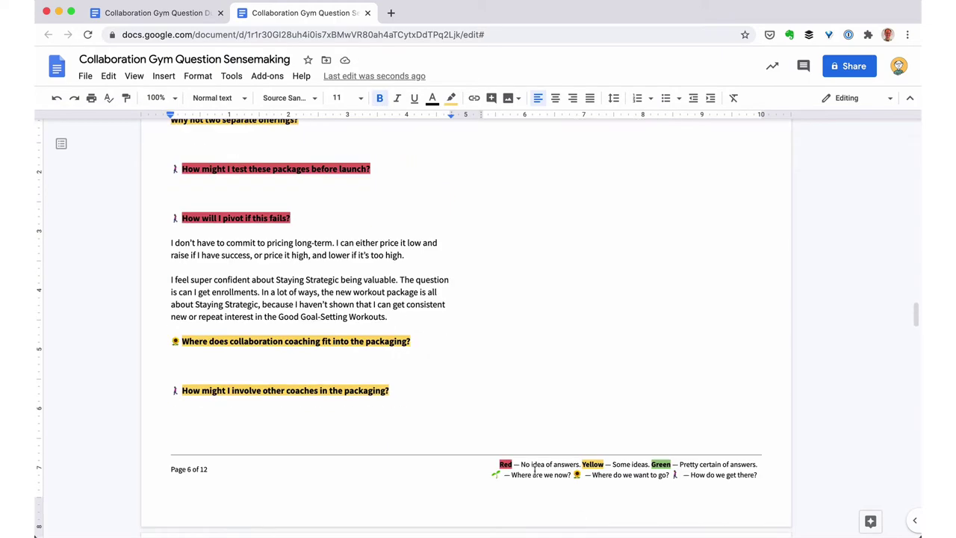
{"action": "double_click", "coordinate": [580, 475]}
{"action": "key", "text": "super+c"}
{"action": "scroll", "coordinate": [580, 475], "scroll_direction": "up", "scroll_amount": 2}
{"action": "left_click", "coordinate": [171, 233]}
{"action": "key", "text": "super+v"}
Step: Tag "How will I know if this fails?" and "What would success look like?" in "What I Want" with the sunflower emoji
{"action": "scroll", "coordinate": [171, 233], "scroll_direction": "up", "scroll_amount": 5}
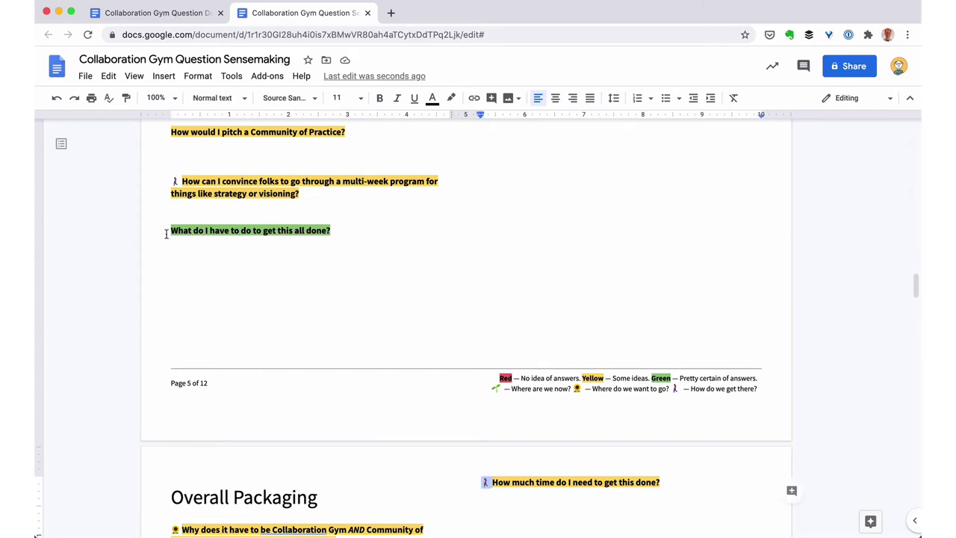
{"action": "scroll", "coordinate": [165, 233], "scroll_direction": "up", "scroll_amount": 6}
{"action": "scroll", "coordinate": [167, 239], "scroll_direction": "up", "scroll_amount": 20}
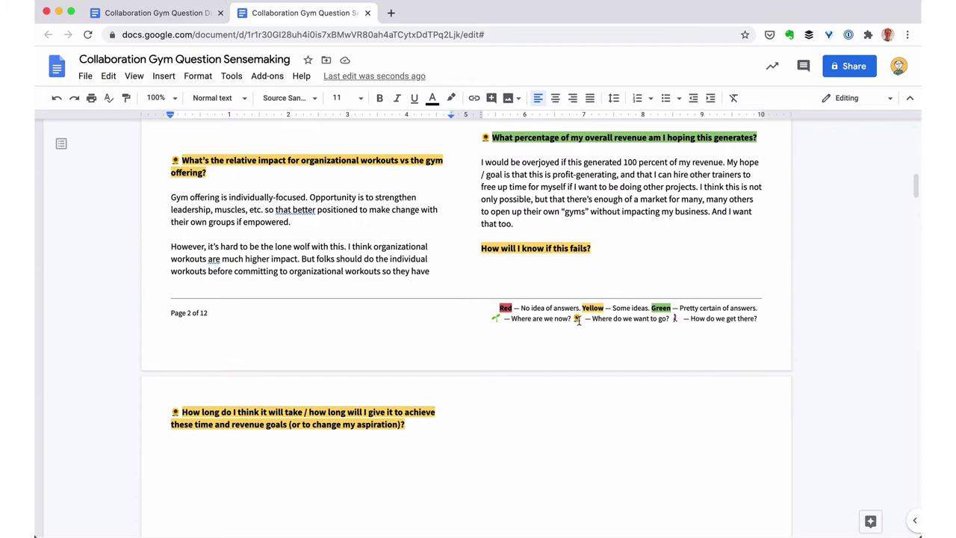
{"action": "double_click", "coordinate": [578, 319]}
{"action": "key", "text": "super+c"}
{"action": "left_click", "coordinate": [482, 248]}
{"action": "key", "text": "super+v"}
{"action": "scroll", "coordinate": [341, 188], "scroll_direction": "up", "scroll_amount": 2}
{"action": "left_click", "coordinate": [170, 213]}
{"action": "key", "text": "super+v"}
{"action": "scroll", "coordinate": [171, 214], "scroll_direction": "up", "scroll_amount": 2}
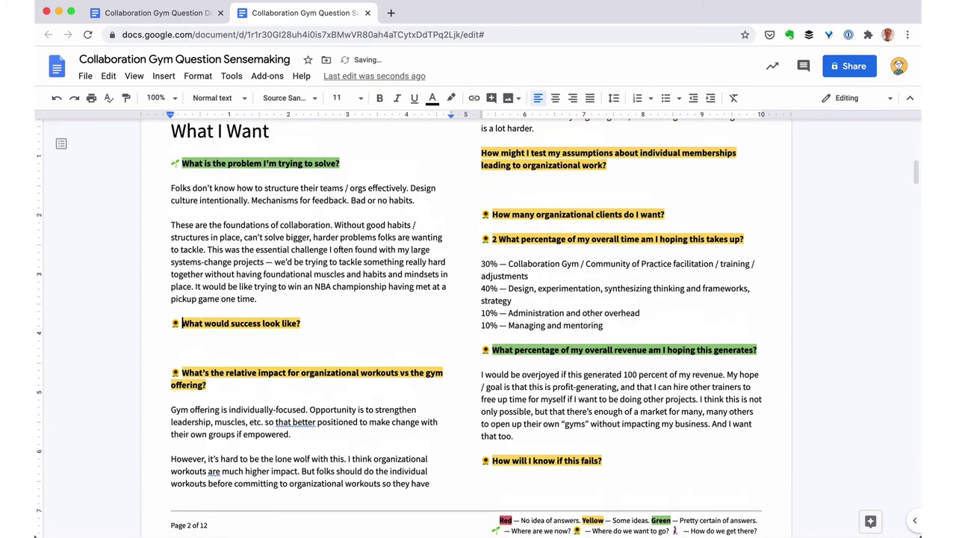
Step: Copy the footer's walking-person emoji to the start of "How might I test my assumptions about individual memberships leading to organizational work?"
{"action": "scroll", "coordinate": [298, 298], "scroll_direction": "up", "scroll_amount": 1}
{"action": "scroll", "coordinate": [575, 334], "scroll_direction": "down", "scroll_amount": 2}
{"action": "double_click", "coordinate": [675, 491]}
{"action": "key", "text": "super+c"}
{"action": "scroll", "coordinate": [591, 316], "scroll_direction": "up", "scroll_amount": 2}
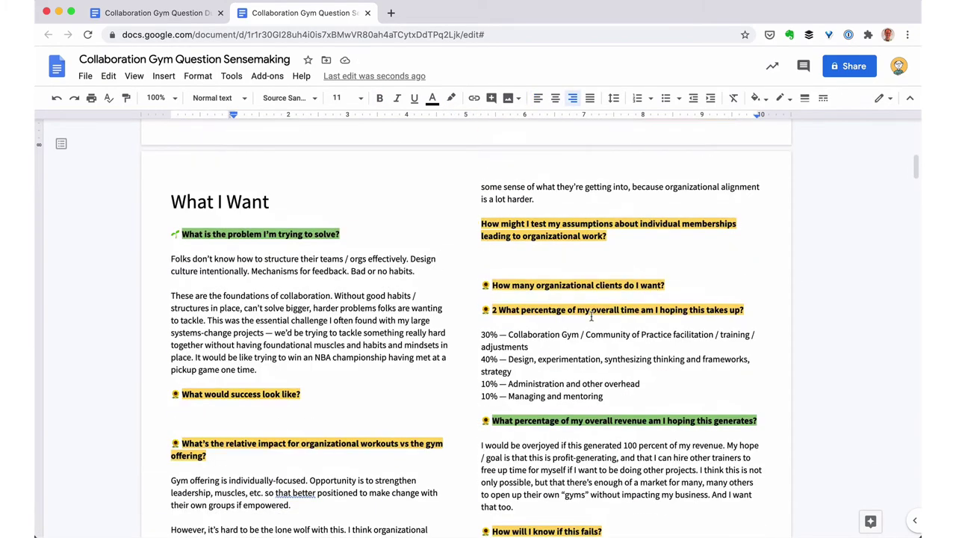
{"action": "left_click", "coordinate": [482, 224]}
{"action": "key", "text": "super+v"}
{"action": "scroll", "coordinate": [339, 141], "scroll_direction": "up", "scroll_amount": 4}
{"action": "left_click", "coordinate": [292, 213]}
{"action": "left_click", "coordinate": [156, 184]}
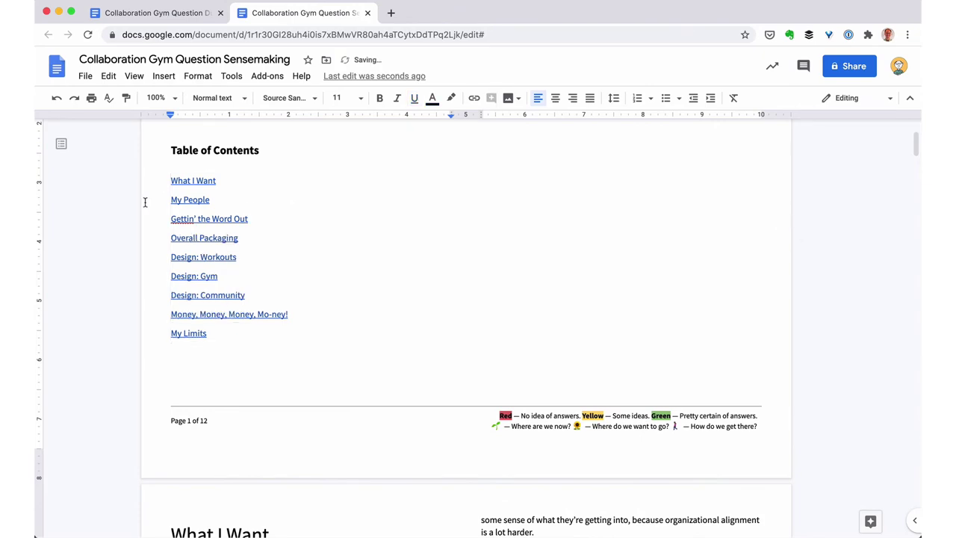
{"action": "scroll", "coordinate": [144, 201], "scroll_direction": "down", "scroll_amount": 5}
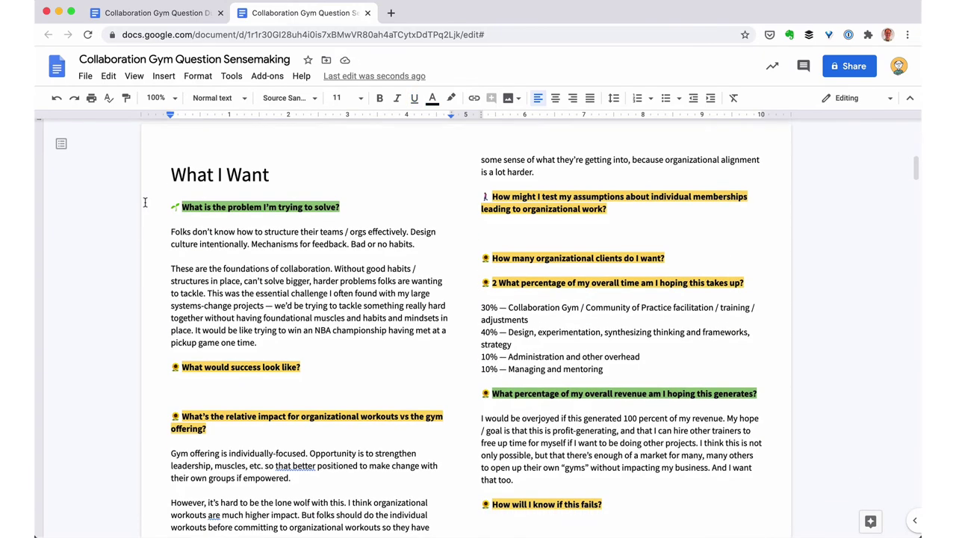
Step: Set the questions "What would success look like?" and "How will I know if this fails?" to font size 14
{"action": "left_click_drag", "start_coordinate": [181, 342], "coordinate": [300, 342]}
{"action": "left_click", "coordinate": [337, 98]}
{"action": "left_click", "coordinate": [338, 215]}
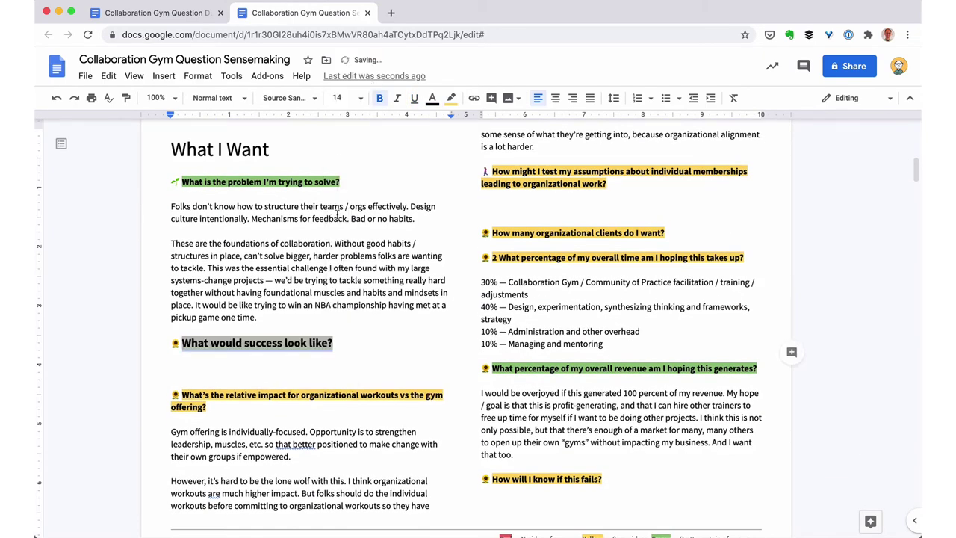
{"action": "left_click", "coordinate": [492, 479]}
{"action": "key", "text": "shift+super+Right"}
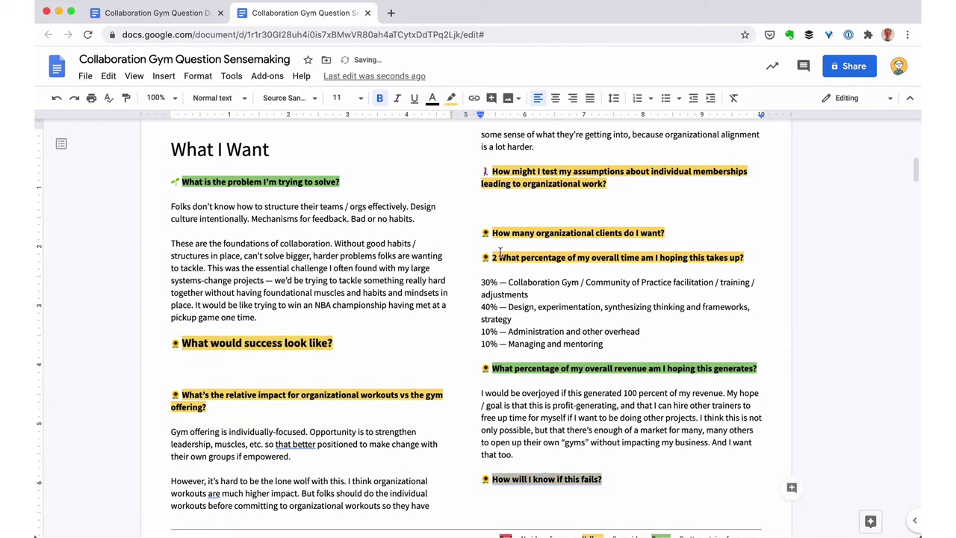
{"action": "left_click", "coordinate": [337, 98]}
{"action": "left_click", "coordinate": [337, 215]}
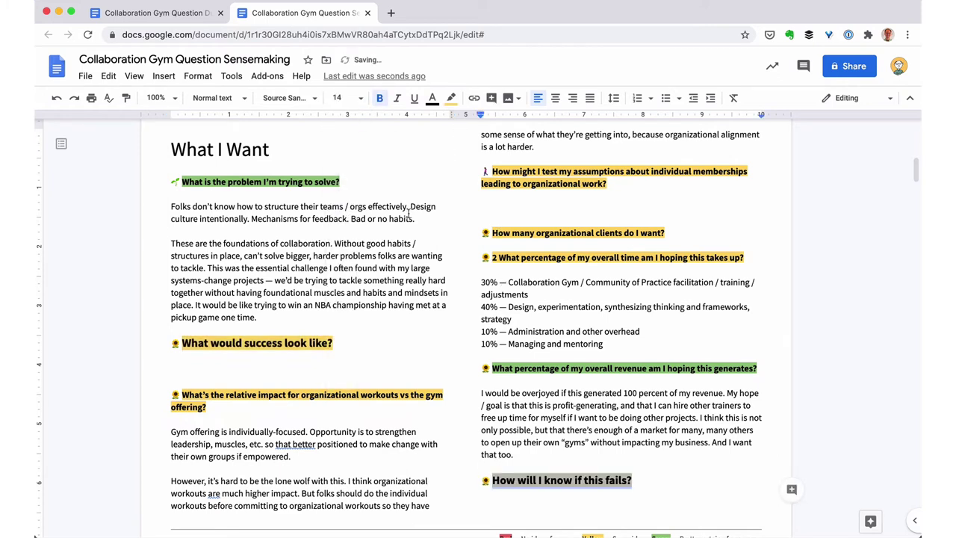
Step: Delete the stray "2" before "What percentage of my overall time am I hoping this takes up?"
{"action": "left_click", "coordinate": [498, 257]}
{"action": "key", "text": "BackSpace"}
{"action": "key", "text": "BackSpace"}
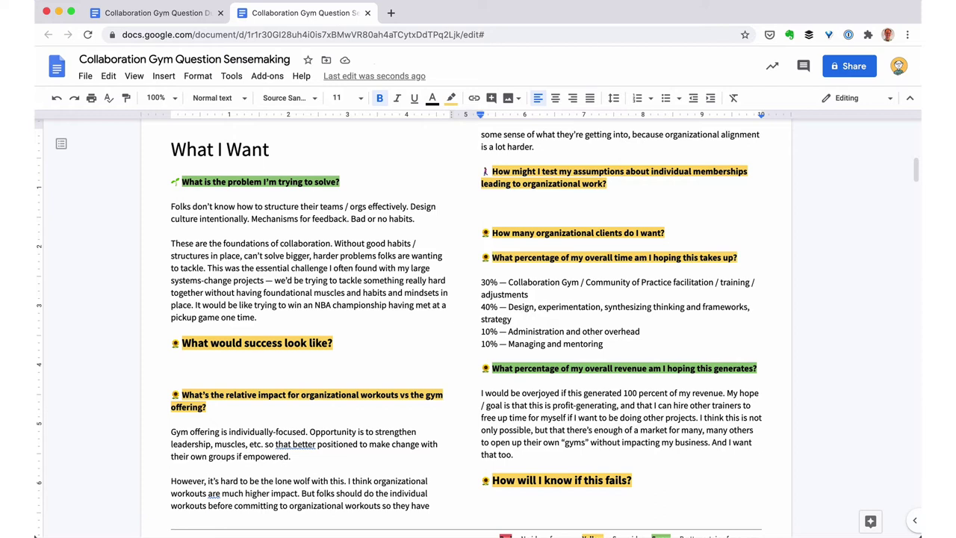
Step: Start a bulleted list headed "Hypotheses:" under the question about testing assumptions on individual memberships
{"action": "left_click", "coordinate": [492, 207]}
{"action": "type", "text": "Hypotheses:"}
{"action": "key", "text": "Return"}
{"action": "type", "text": "* "}
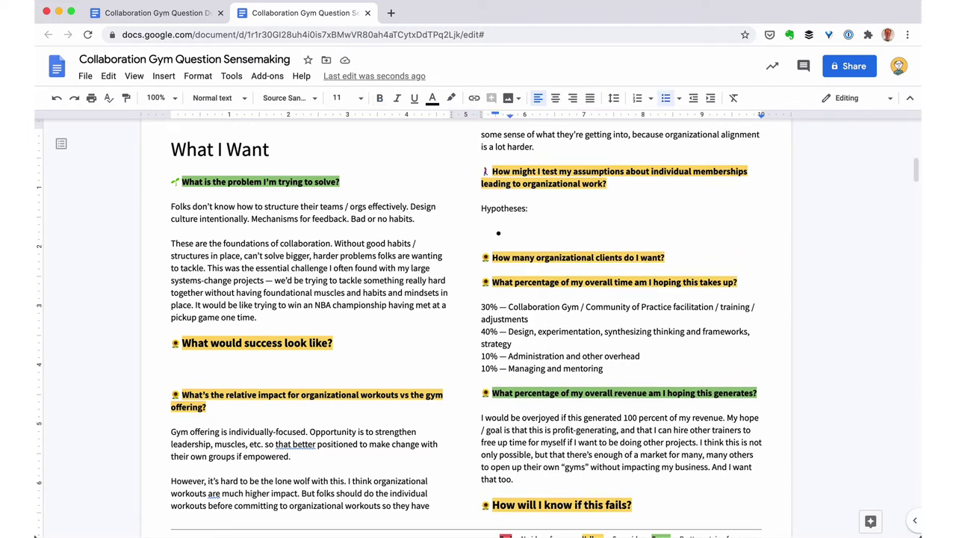
Step: Enter the first hypothesis, "Once people experience the program, they will understand the value in a way that simply reading about it will never provide"
{"action": "type", "text": "Once people "}
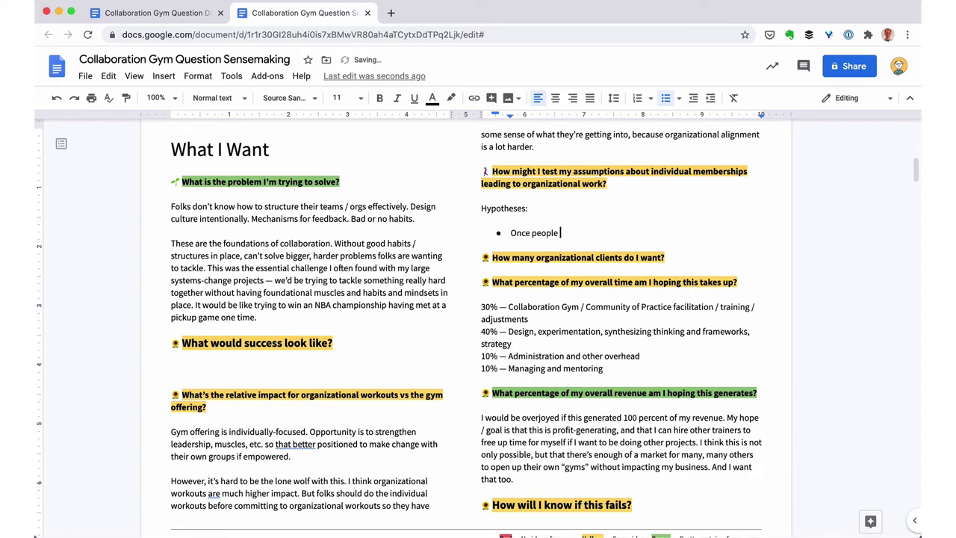
{"action": "type", "text": "experience the program, they will understand the value in"}
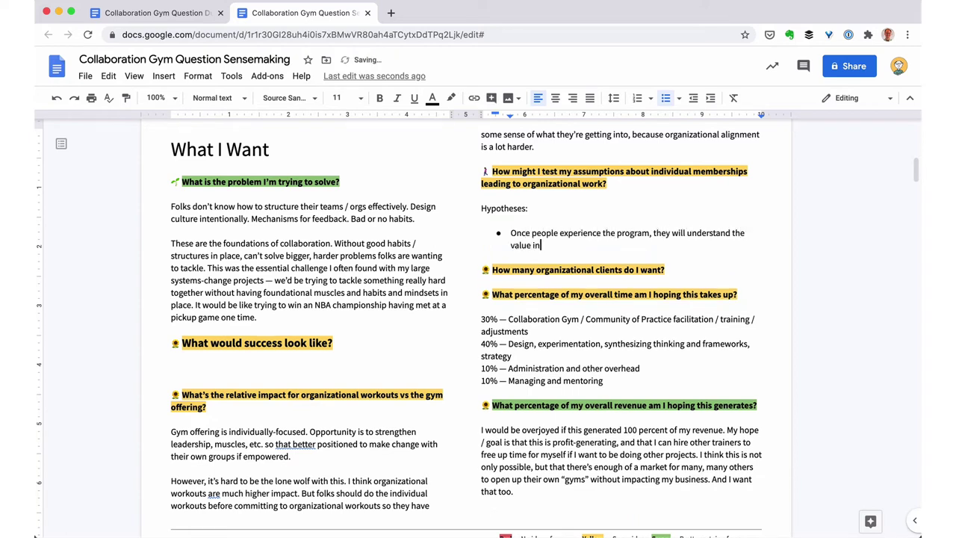
{"action": "type", "text": " a way that simply reading about it will n"}
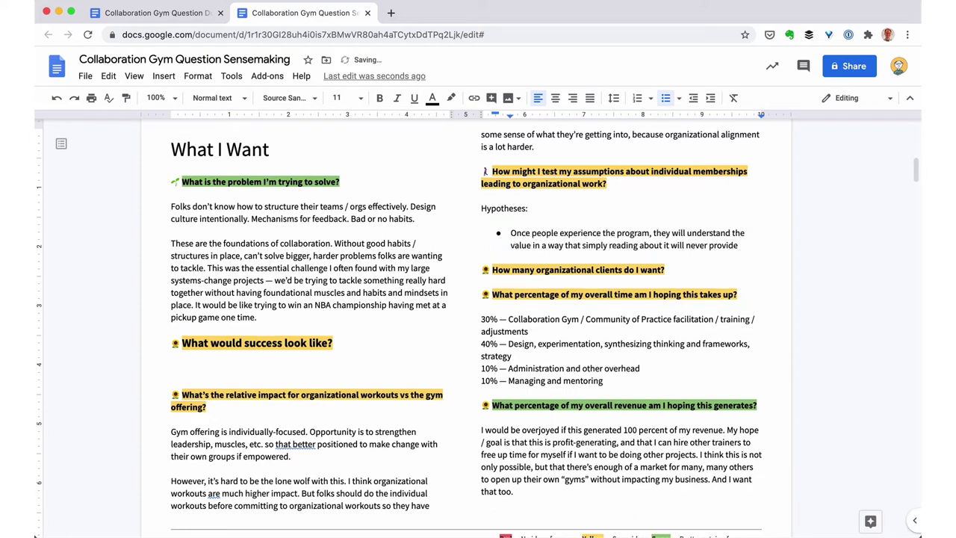
{"action": "type", "text": "ever provide"}
{"action": "key", "text": "Return"}
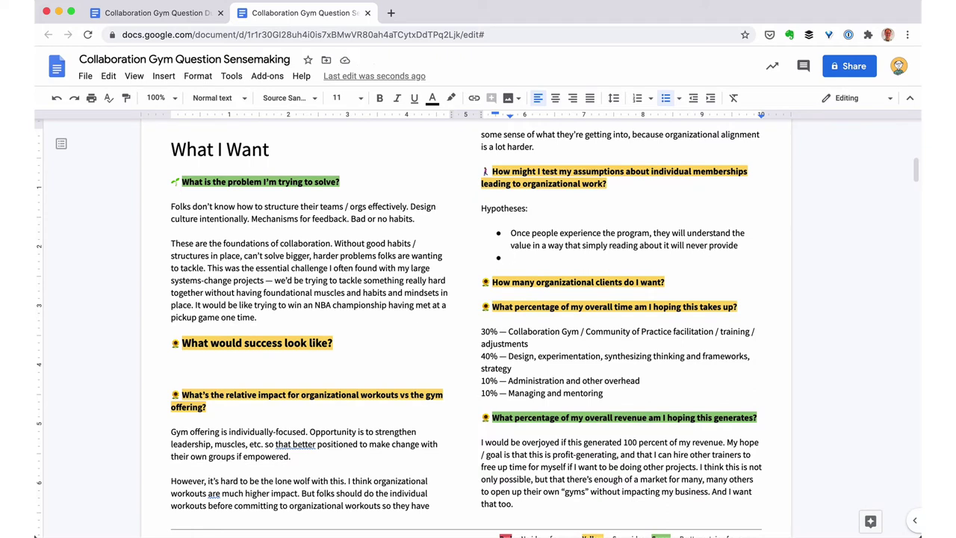
Step: Add a second hypothesis bullet, "Some percentage of participants will have the agency to advocate for or buy an organizational package"
{"action": "type", "text": "People will have the"}
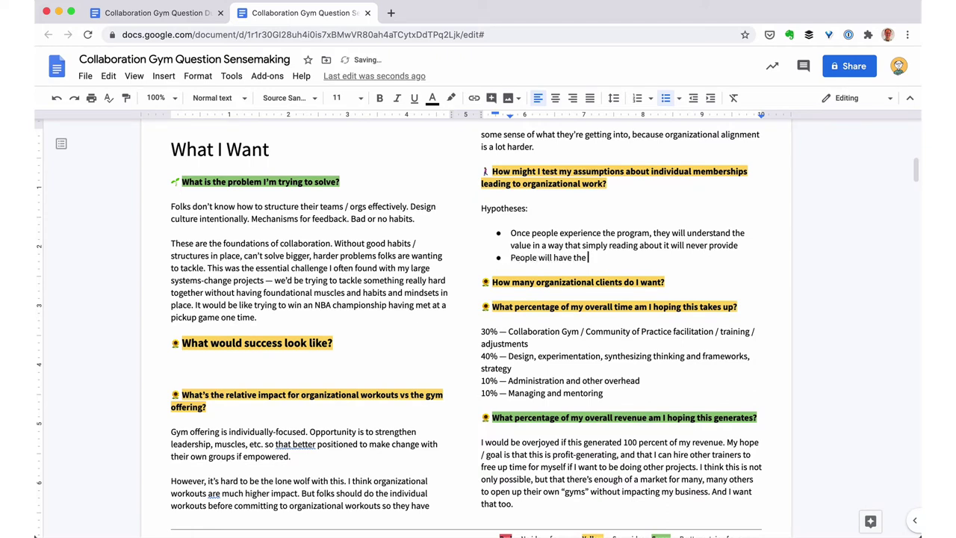
{"action": "key", "text": "alt+BackSpace"}
{"action": "key", "text": "alt+BackSpace"}
{"action": "type", "text": "Some percentage of folks will have the agency"}
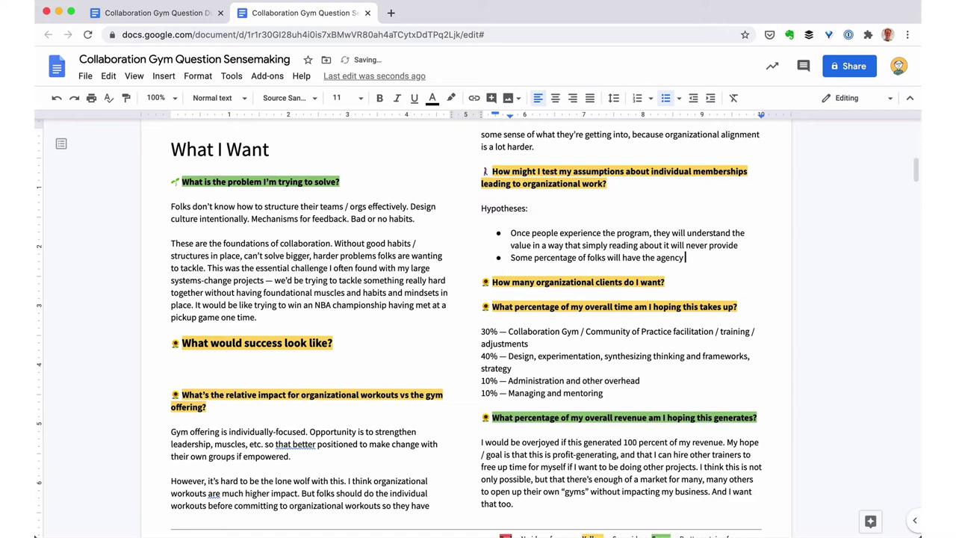
{"action": "key", "text": "alt+Left"}
{"action": "key", "text": "alt+Left"}
{"action": "key", "text": "alt+Left"}
{"action": "key", "text": "alt+Left"}
{"action": "key", "text": "alt+BackSpace"}
{"action": "type", "text": "participants will have the agency to advocate for"}
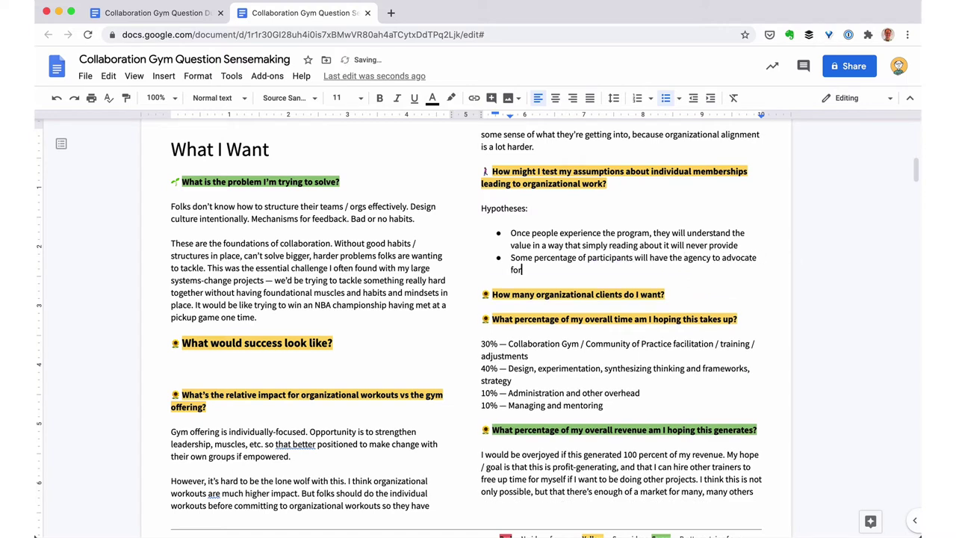
{"action": "type", "text": " or buy an organizational package"}
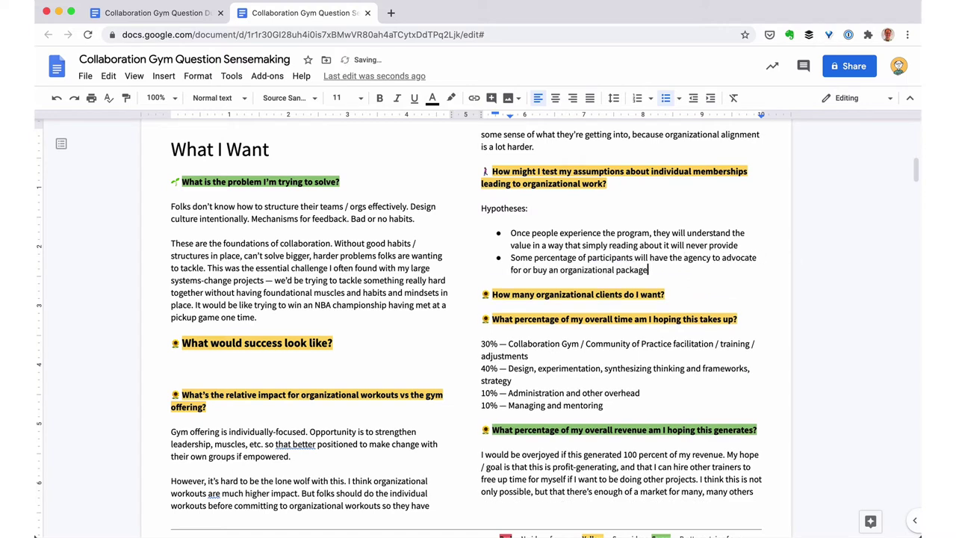
Step: Add the indented sub-bullets "Small business owners" and "C-level" under the second hypothesis
{"action": "key", "text": "Return"}
{"action": "key", "text": "Tab"}
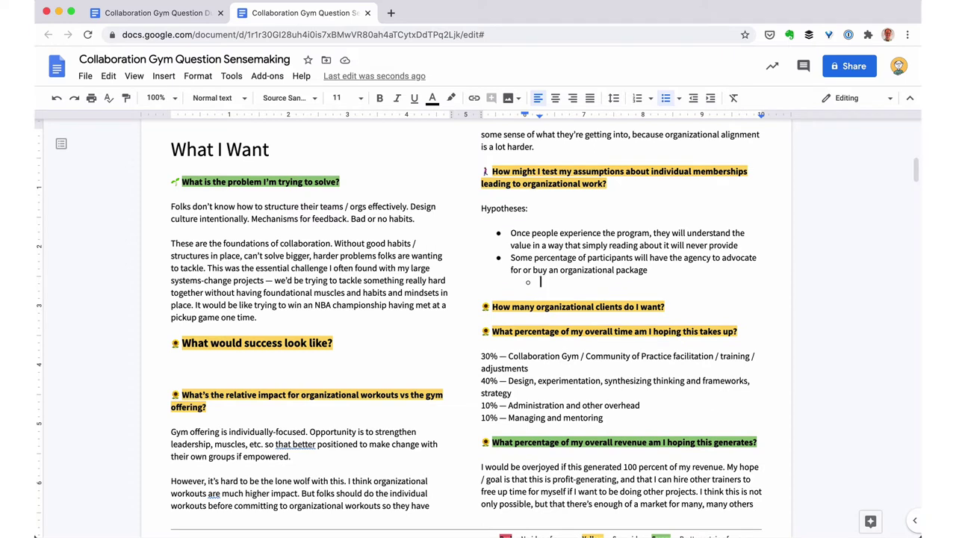
{"action": "type", "text": "Business owners"}
{"action": "key", "text": "Return"}
{"action": "type", "text": "C-level"}
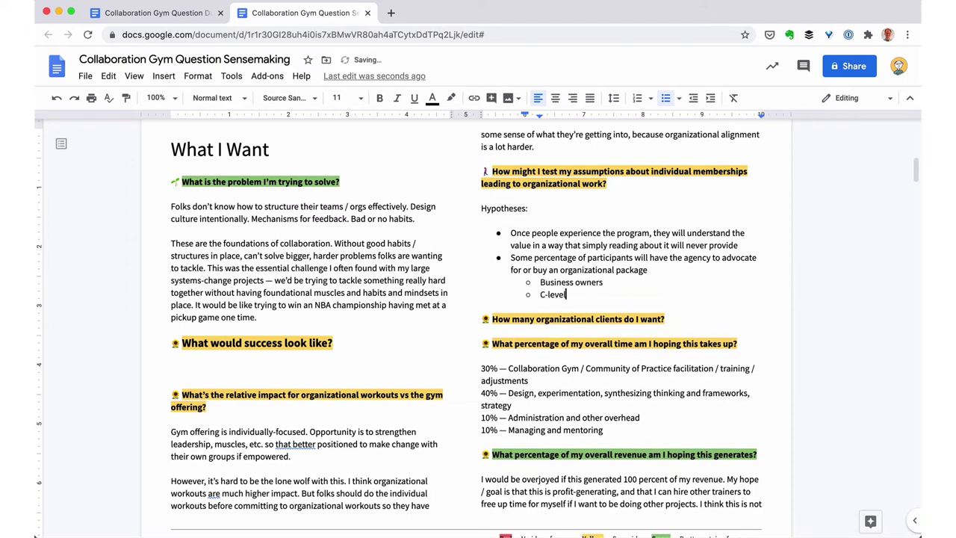
{"action": "key", "text": "Up"}
{"action": "key", "text": "super+Left"}
{"action": "key", "text": "shift+Right"}
{"action": "type", "text": "Small b"}
{"action": "key", "text": "Down"}
Step: Add the sub-bullet "Some percentage of team leads. Where will they're budget come from?" with the closing question in bold
{"action": "key", "text": "Return"}
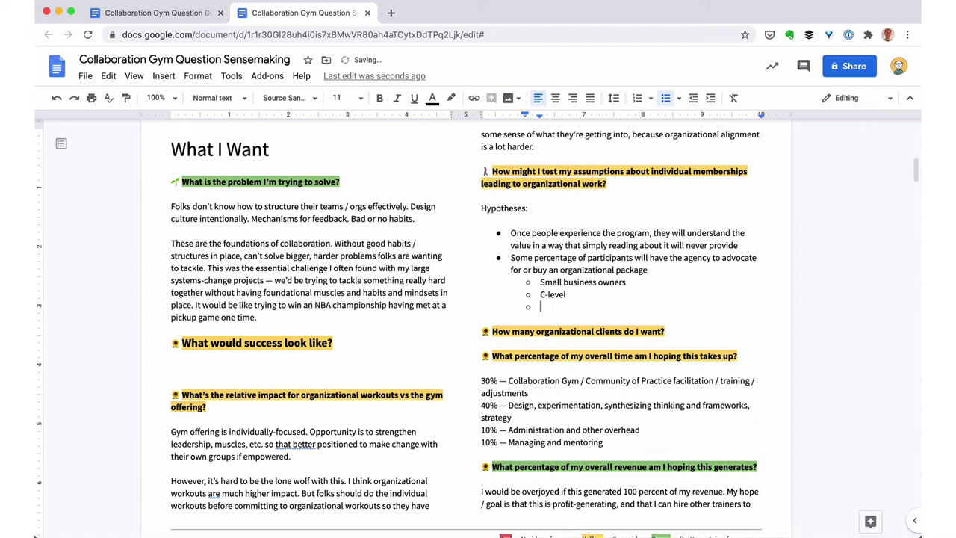
{"action": "type", "text": "Some percentage of team leads"}
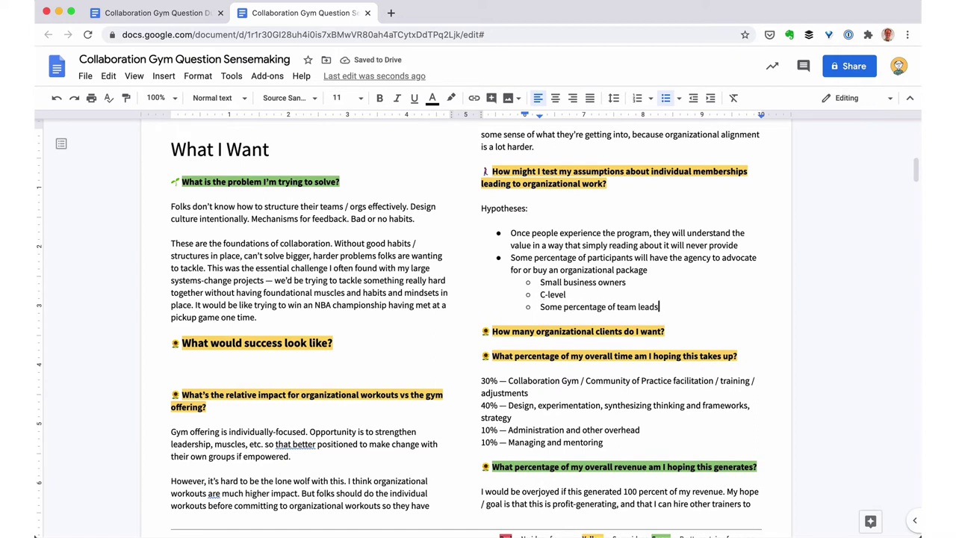
{"action": "type", "text": ". Where will "}
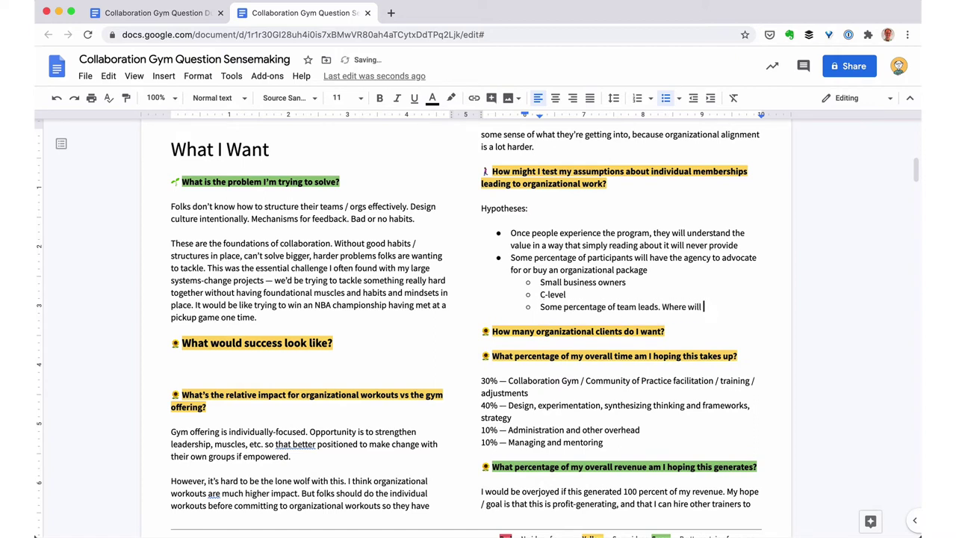
{"action": "type", "text": "they're budget come from?"}
{"action": "key", "text": "alt+shift+Left"}
{"action": "key", "text": "alt+shift+Left"}
{"action": "key", "text": "alt+shift+Left"}
{"action": "key", "text": "alt+shift+Left"}
{"action": "key", "text": "alt+shift+Left"}
{"action": "key", "text": "alt+shift+Left"}
{"action": "key", "text": "alt+shift+Left"}
{"action": "key", "text": "alt+shift+Right"}
{"action": "key", "text": "shift+Right"}
{"action": "key", "text": "shift+Right"}
{"action": "key", "text": "super+b"}
{"action": "key", "text": "Right"}
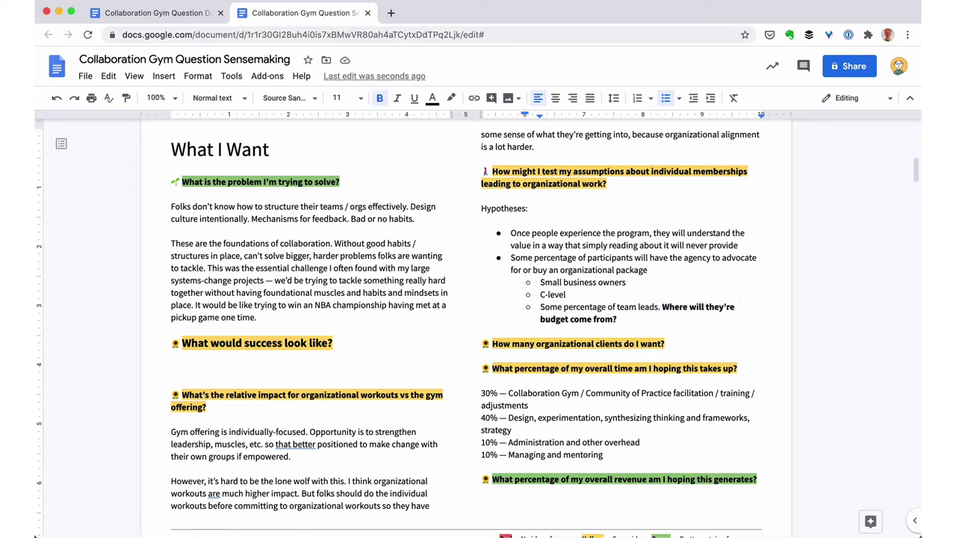
Step: Add the hypothesis "Even if participants can advocate for the program, unless they are administrators, they will still need some support to make the case"
{"action": "key", "text": "Return"}
{"action": "key", "text": "shift+Tab"}
{"action": "type", "text": "Even if participants can advocate for th"}
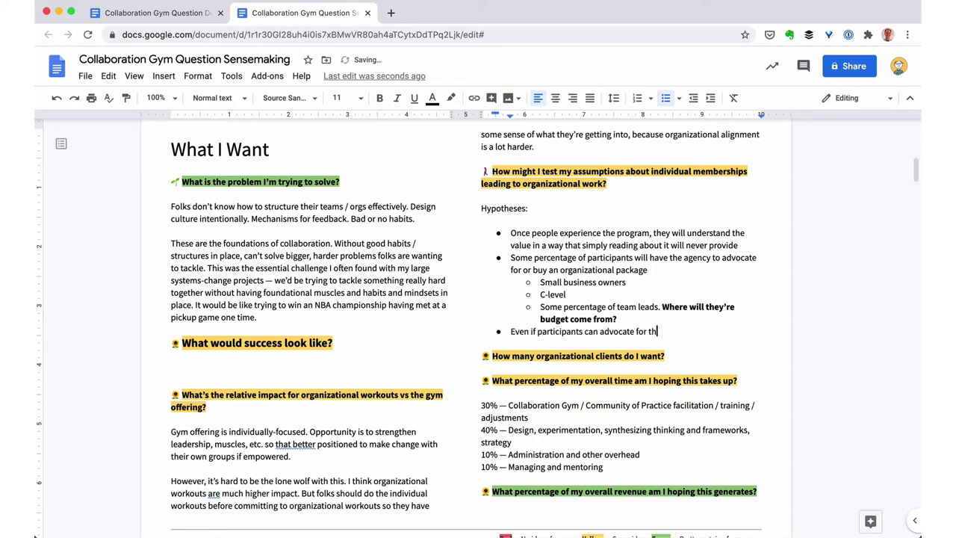
{"action": "type", "text": "e program, unless they are administrators, they will still need some"}
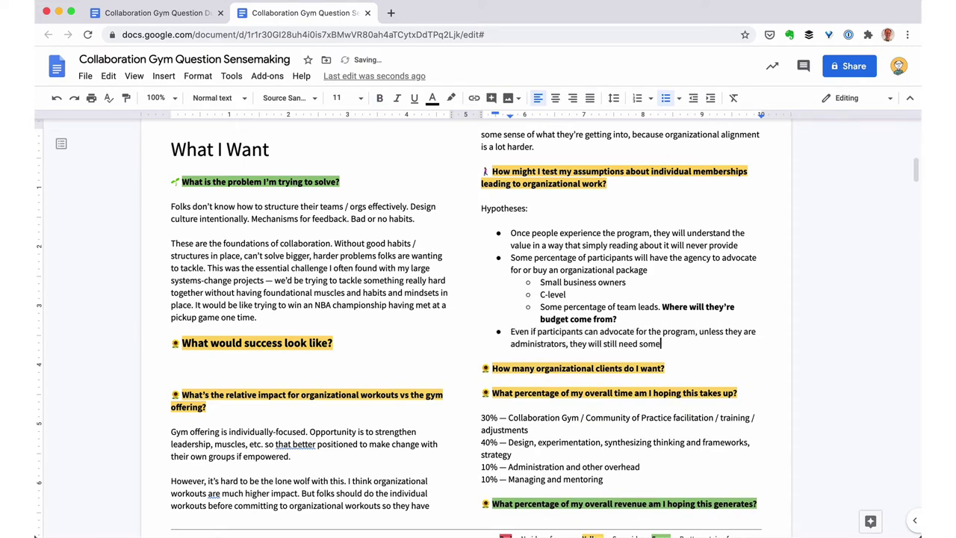
{"action": "type", "text": " support to make the case"}
Step: Add the sub-bullets "Clear description of what this is, what the value is" and "Endorsements" under the third hypothesis
{"action": "key", "text": "Return"}
{"action": "key", "text": "Tab"}
{"action": "type", "text": "Clear description of wh"}
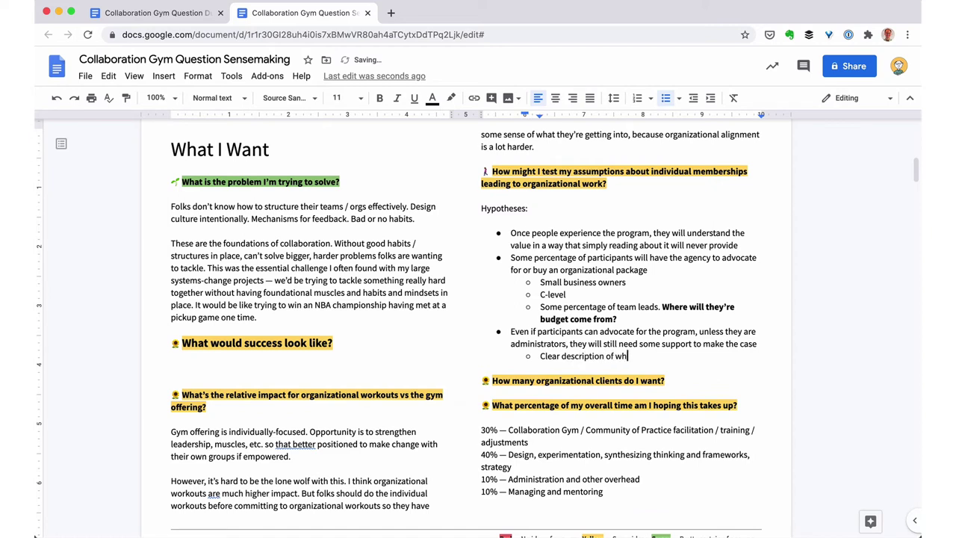
{"action": "type", "text": "at this is, what the value is"}
{"action": "key", "text": "Return"}
{"action": "type", "text": "Endorsemen"}
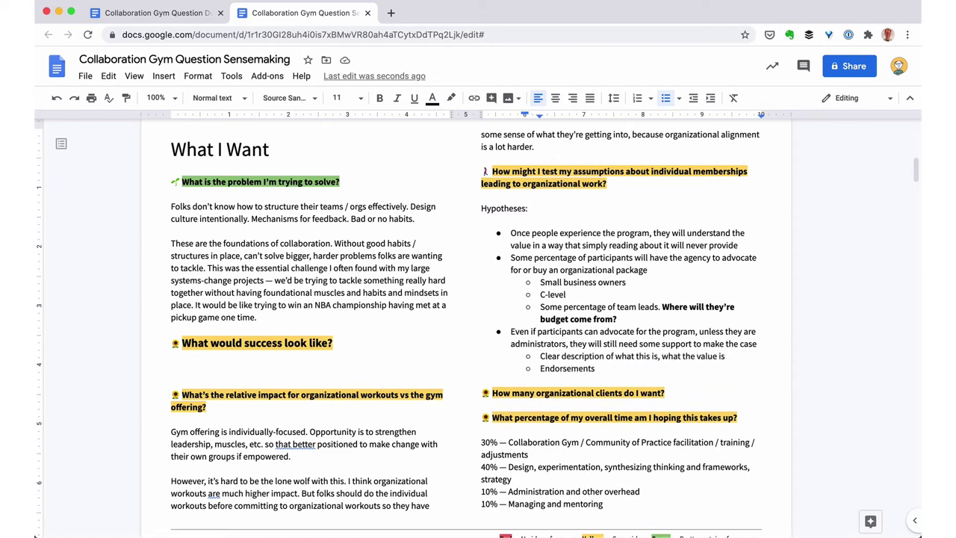
{"action": "type", "text": "ts"}
Step: Below the hypotheses list, write "What do individual members need to effectively advocate for organizational work?" in bold with a yellow highlight
{"action": "key", "text": "Return"}
{"action": "key", "text": "Return"}
{"action": "key", "text": "Return"}
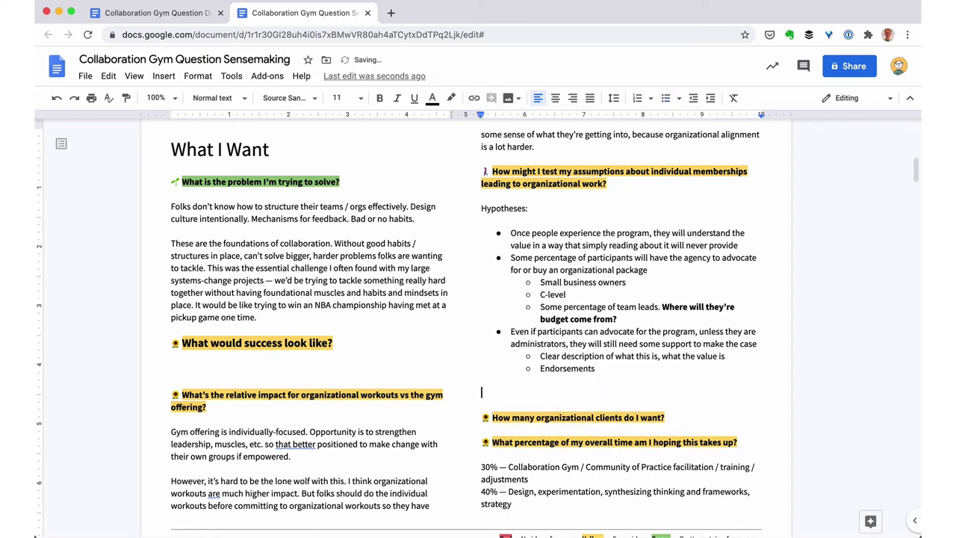
{"action": "type", "text": "What do individual members need to e"}
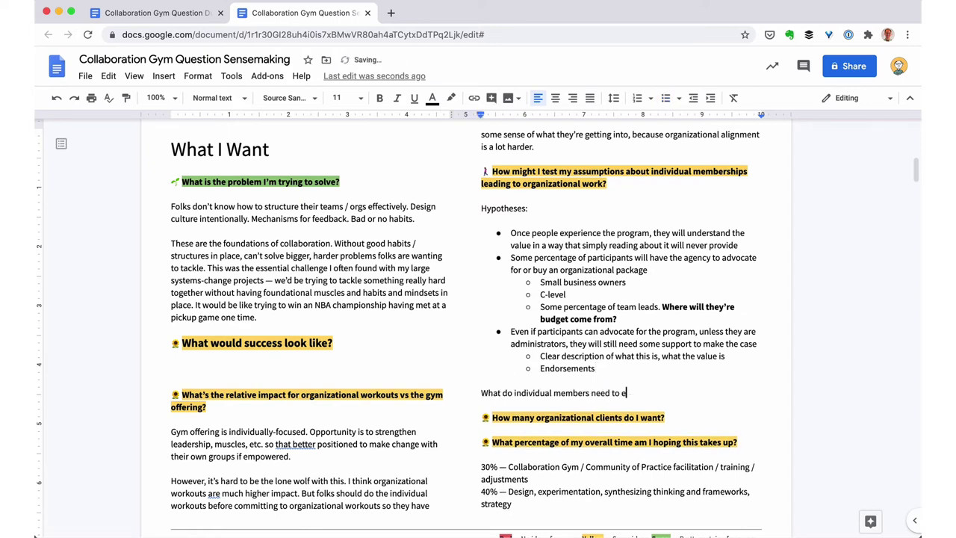
{"action": "type", "text": "ffectively advocate for an organizational"}
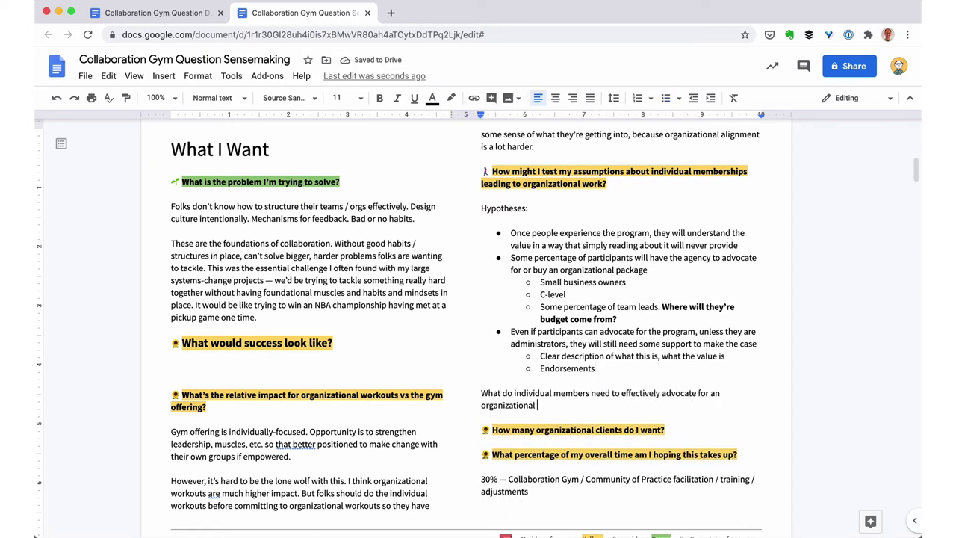
{"action": "key", "text": "BackSpace"}
{"action": "key", "text": "BackSpace"}
{"action": "key", "text": "BackSpace"}
{"action": "key", "text": "BackSpace"}
{"action": "key", "text": "BackSpace"}
{"action": "key", "text": "BackSpace"}
{"action": "key", "text": "BackSpace"}
{"action": "key", "text": "BackSpace"}
{"action": "key", "text": "BackSpace"}
{"action": "key", "text": "BackSpace"}
{"action": "key", "text": "BackSpace"}
{"action": "key", "text": "BackSpace"}
{"action": "key", "text": "BackSpace"}
{"action": "key", "text": "BackSpace"}
{"action": "key", "text": "BackSpace"}
{"action": "key", "text": "BackSpace"}
{"action": "key", "text": "BackSpace"}
{"action": "key", "text": "BackSpace"}
{"action": "type", "text": "organizational work?"}
{"action": "key", "text": "ctrl+b"}
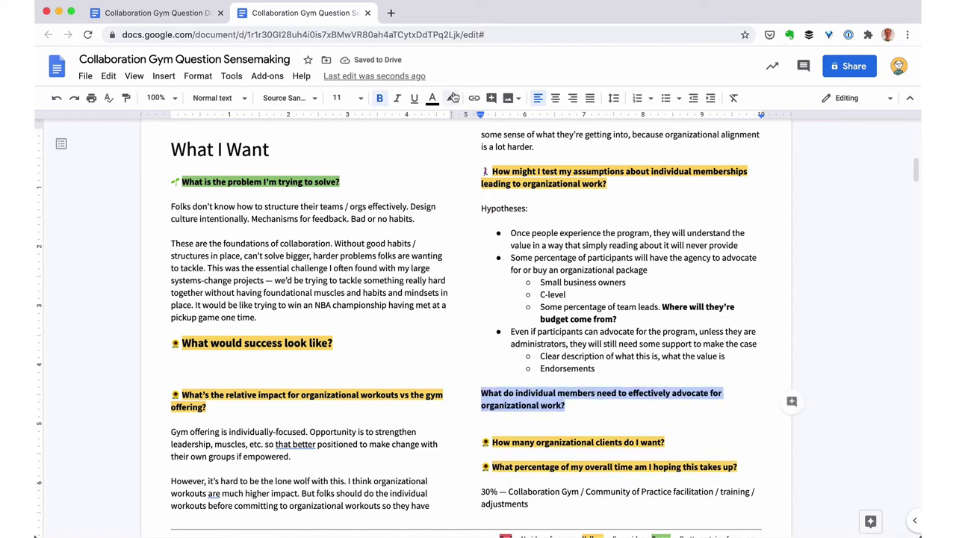
{"action": "left_click", "coordinate": [451, 98]}
{"action": "left_click", "coordinate": [491, 171]}
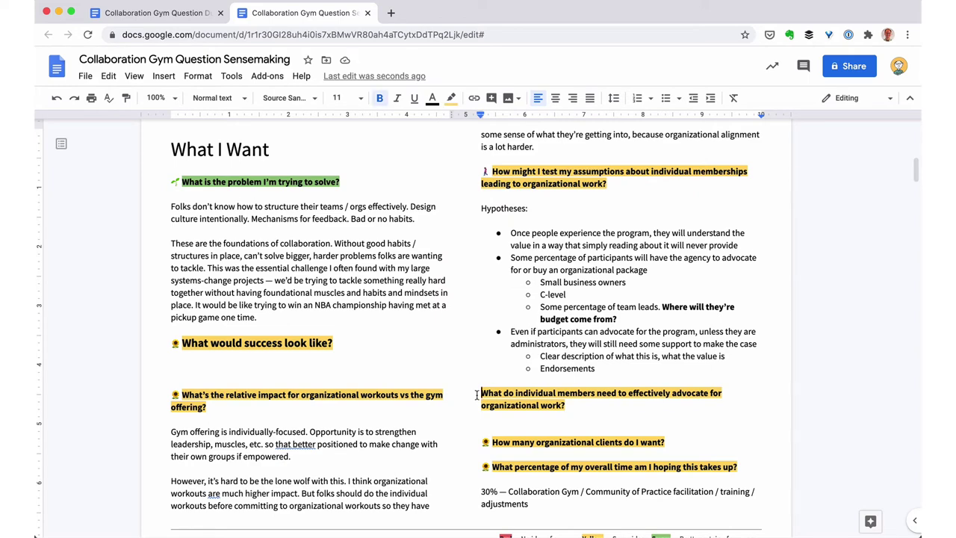
Step: Move the new question about individual members' advocacy needs above the assumptions-testing question and tag it with the walking-person emoji
{"action": "left_click_drag", "start_coordinate": [481, 393], "coordinate": [493, 422]}
{"action": "key", "text": "BackSpace"}
{"action": "left_click", "coordinate": [540, 281]}
{"action": "key", "text": "Up"}
{"action": "key", "text": "Up"}
{"action": "key", "text": "Up"}
{"action": "key", "text": "Up"}
{"action": "key", "text": "Up"}
{"action": "key", "text": "Up"}
{"action": "key", "text": "Up"}
{"action": "key", "text": "Up"}
{"action": "key", "text": "Up"}
{"action": "type", "text": "🚶 What do individual members need to effectively advocate for organizational work?"}
Step: Move the "Even if participants can advocate for the program" bullet and its two sub-bullets under "What do individual members need to effectively advocate for organizational work?"
{"action": "key", "text": "Down"}
{"action": "key", "text": "Down"}
{"action": "key", "text": "Down"}
{"action": "key", "text": "Down"}
{"action": "key", "text": "Down"}
{"action": "key", "text": "Down"}
{"action": "key", "text": "Down"}
{"action": "key", "text": "Down"}
{"action": "key", "text": "Down"}
{"action": "key", "text": "Down"}
{"action": "key", "text": "Down"}
{"action": "key", "text": "Down"}
{"action": "key", "text": "Down"}
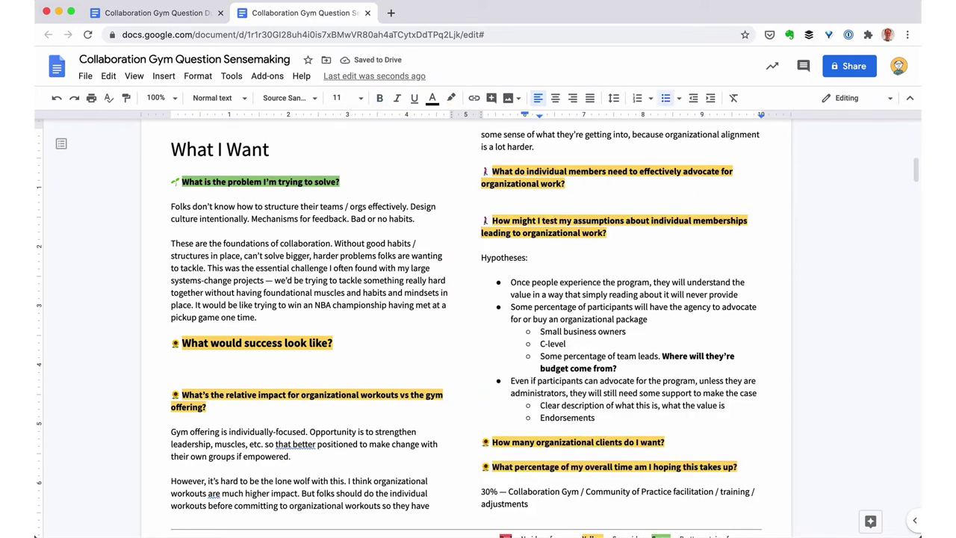
{"action": "key", "text": "shift+Down"}
{"action": "key", "text": "shift+Down"}
{"action": "key", "text": "shift+Down"}
{"action": "key", "text": "shift+Down"}
{"action": "key", "text": "super+x"}
{"action": "key", "text": "Up"}
{"action": "key", "text": "Up"}
{"action": "key", "text": "Up"}
{"action": "key", "text": "Up"}
{"action": "key", "text": "Up"}
{"action": "key", "text": "Up"}
{"action": "key", "text": "Up"}
{"action": "key", "text": "Up"}
{"action": "key", "text": "Up"}
{"action": "key", "text": "Up"}
{"action": "key", "text": "Up"}
{"action": "key", "text": "Up"}
{"action": "key", "text": "Up"}
{"action": "key", "text": "Up"}
{"action": "key", "text": "super+v"}
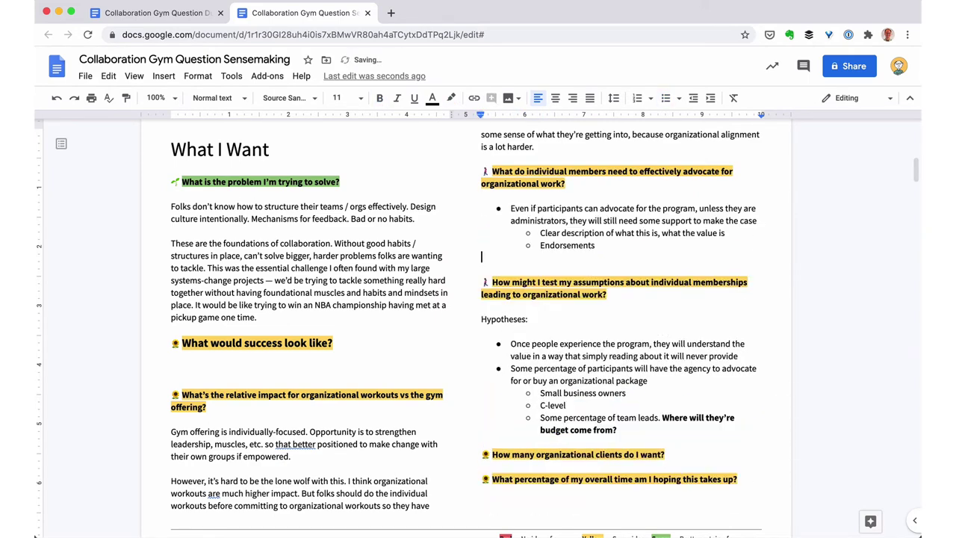
Step: Turn the "Even if participants can advocate for the program" bullet into a plain paragraph and raise its two sub-bullets to first-level bullets
{"action": "key", "text": "Up"}
{"action": "key", "text": "Up"}
{"action": "key", "text": "Up"}
{"action": "key", "text": "Up"}
{"action": "key", "text": "BackSpace"}
{"action": "key", "text": "BackSpace"}
{"action": "key", "text": "Down"}
{"action": "key", "text": "Down"}
{"action": "key", "text": "Left"}
{"action": "key", "text": "Return"}
{"action": "key", "text": "Down"}
{"action": "key", "text": "shift+Down"}
{"action": "key", "text": "shift+Down"}
{"action": "key", "text": "shift+Tab"}
{"action": "key", "text": "Right"}
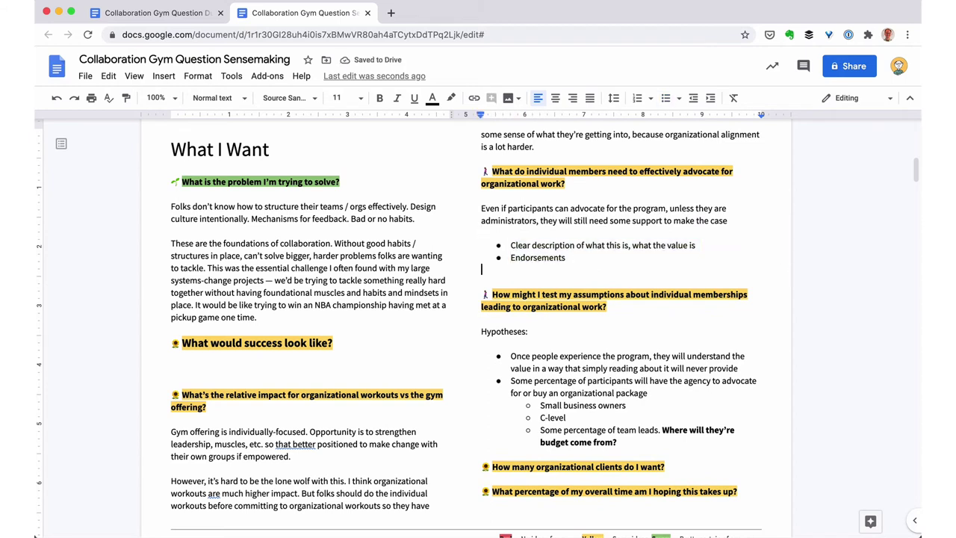
Step: Below "Endorsements", add the bullet "Others in the org also advocating. Maybe offer a discount for multiple people in an org participating?"
{"action": "key", "text": "Left"}
{"action": "key", "text": "Return"}
{"action": "type", "text": "Others in the org also advocating"}
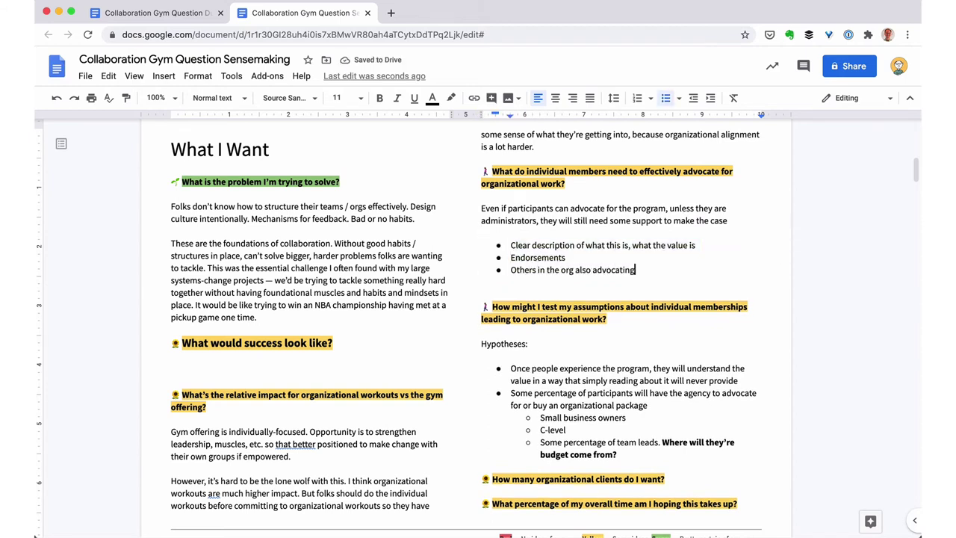
{"action": "type", "text": ". Maybe offer a discount for"}
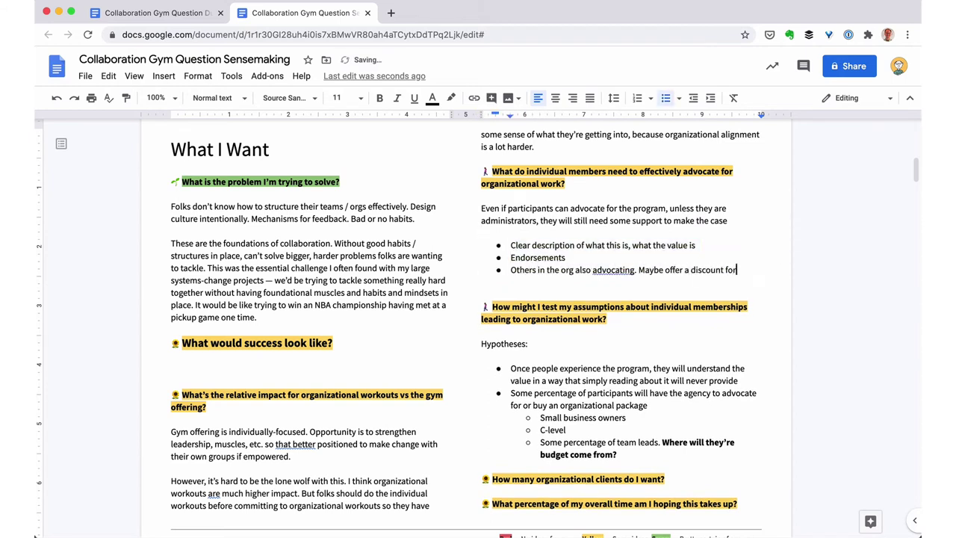
{"action": "type", "text": " multiple people in an org participating?"}
Step: Enlarge the sentence "Maybe offer a discount for multiple people in an org participating?" to 14 pt
{"action": "key", "text": "alt+shift+Left"}
{"action": "key", "text": "alt+shift+Left"}
{"action": "key", "text": "alt+shift+Left"}
{"action": "key", "text": "alt+shift+Left"}
{"action": "key", "text": "alt+shift+Left"}
{"action": "key", "text": "alt+shift+Left"}
{"action": "key", "text": "alt+shift+Left"}
{"action": "key", "text": "alt+shift+Left"}
{"action": "key", "text": "alt+shift+Left"}
{"action": "key", "text": "alt+shift+Left"}
{"action": "key", "text": "alt+shift+Left"}
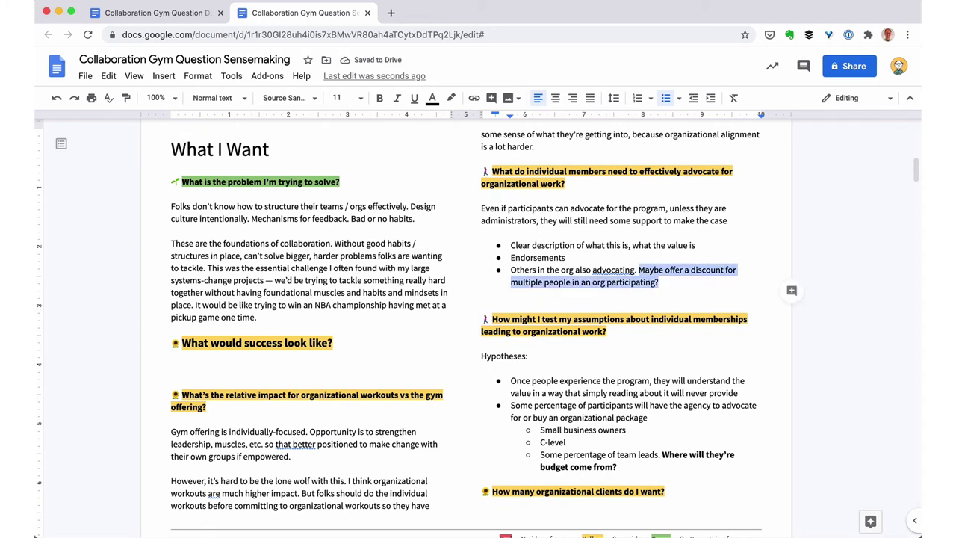
{"action": "left_click", "coordinate": [340, 97]}
{"action": "left_click", "coordinate": [341, 216]}
{"action": "left_click", "coordinate": [527, 303]}
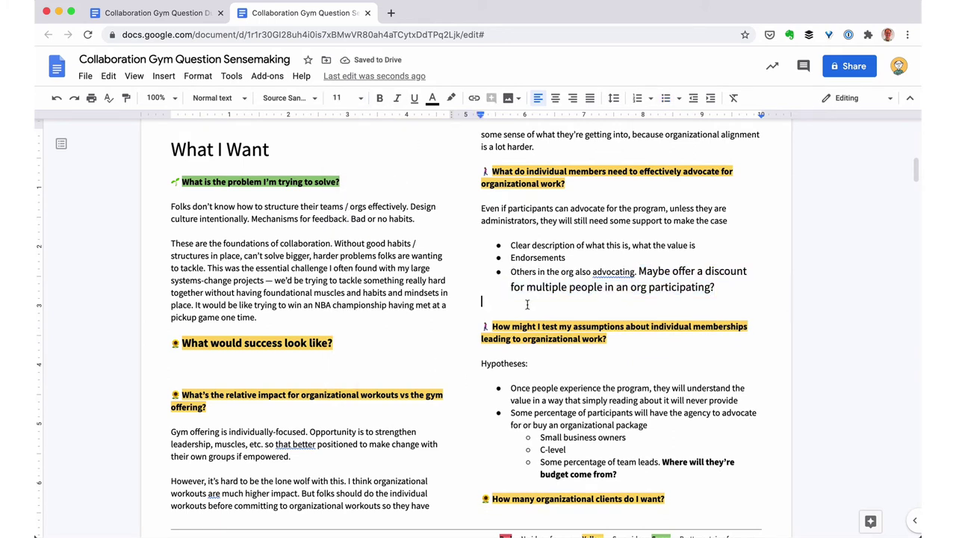
Step: Under "What would success look like?", write "I need to do a Success Spectrum." in 14 pt text
{"action": "left_click", "coordinate": [365, 368]}
{"action": "type", "text": "I need to do a Success Spectrum."}
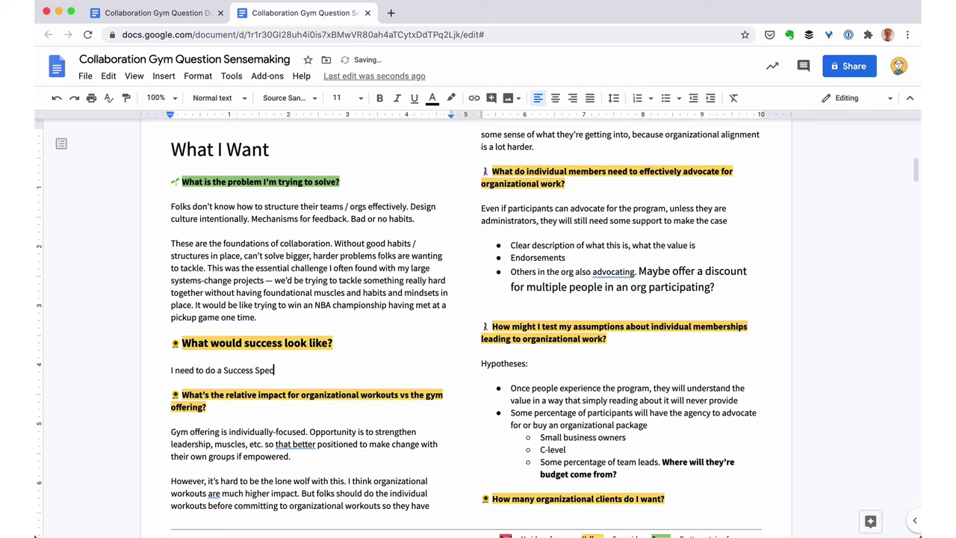
{"action": "key", "text": "Return"}
{"action": "key", "text": "shift+Up"}
{"action": "left_click", "coordinate": [340, 98]}
{"action": "left_click", "coordinate": [341, 214]}
Step: Start a bulleted list with "Enrollment" under "How will I know if this fails?"
{"action": "scroll", "coordinate": [341, 209], "scroll_direction": "down", "scroll_amount": 10}
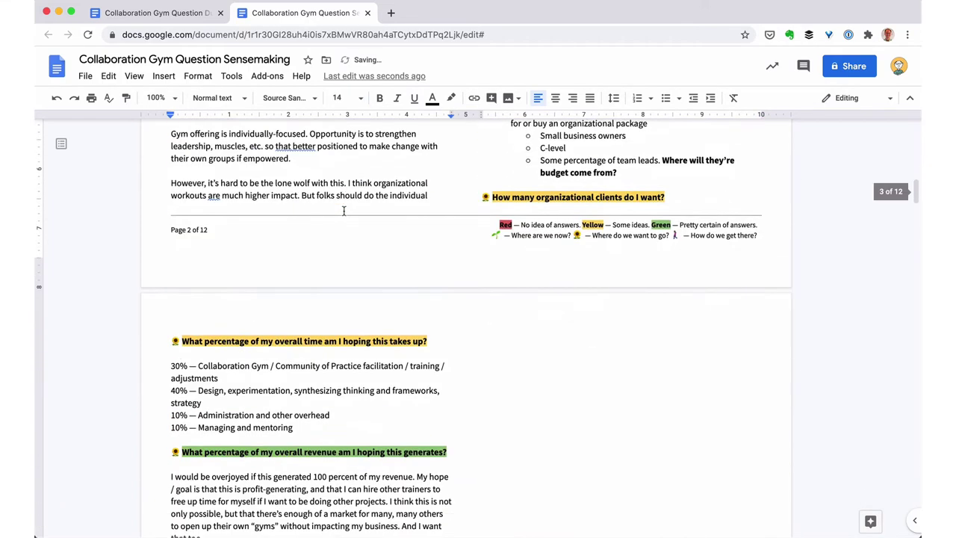
{"action": "scroll", "coordinate": [316, 246], "scroll_direction": "up", "scroll_amount": 3}
{"action": "scroll", "coordinate": [316, 246], "scroll_direction": "up", "scroll_amount": 2}
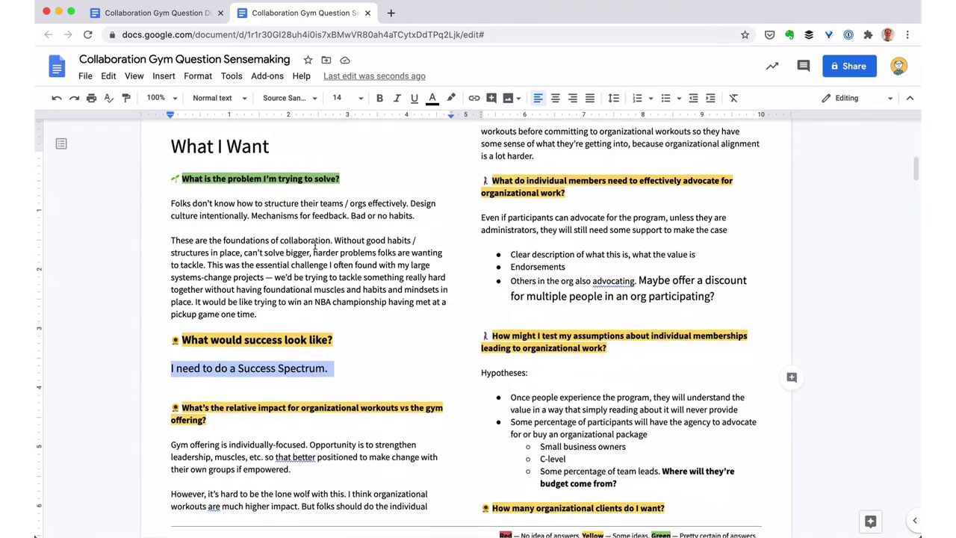
{"action": "scroll", "coordinate": [314, 245], "scroll_direction": "down", "scroll_amount": 3}
{"action": "scroll", "coordinate": [314, 245], "scroll_direction": "down", "scroll_amount": 4}
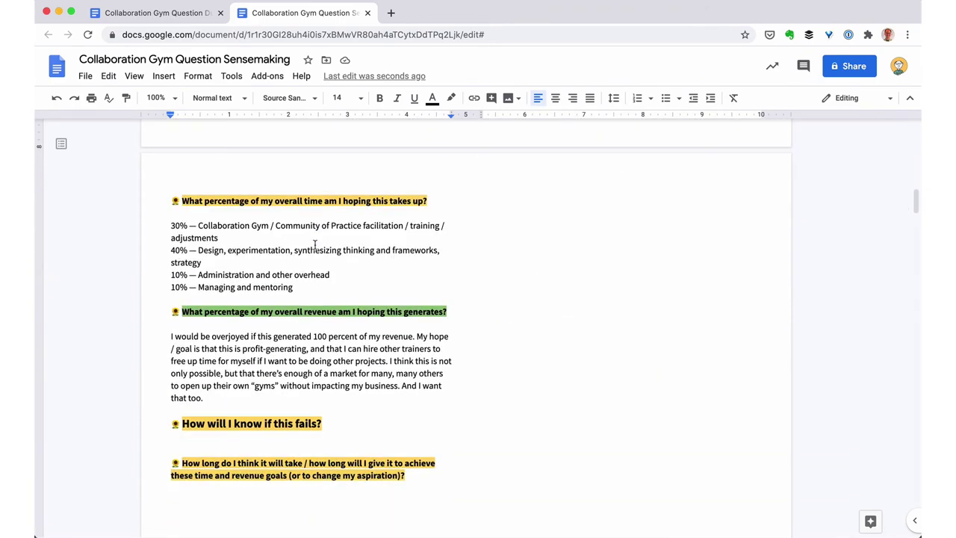
{"action": "scroll", "coordinate": [315, 245], "scroll_direction": "up", "scroll_amount": 5}
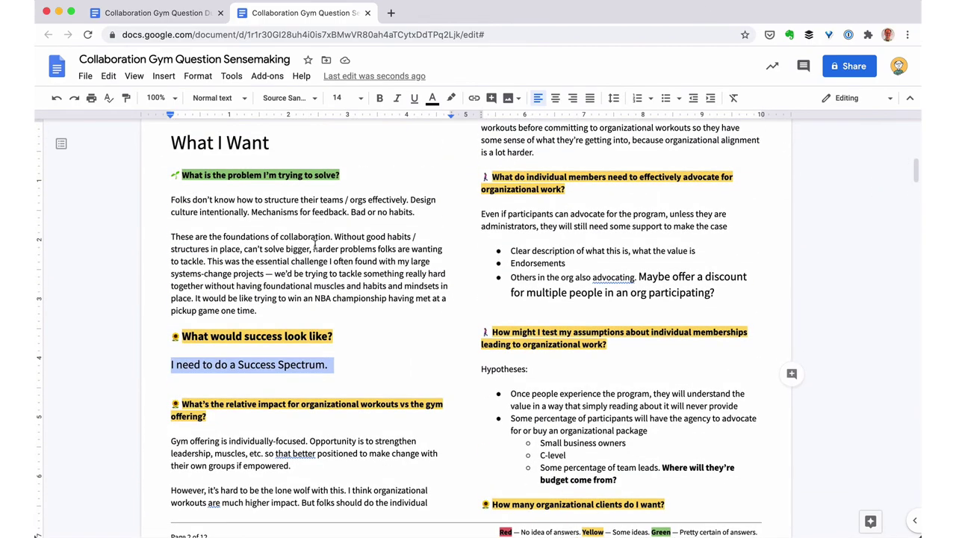
{"action": "scroll", "coordinate": [316, 246], "scroll_direction": "down", "scroll_amount": 7}
{"action": "left_click", "coordinate": [272, 308]}
{"action": "key", "text": "Return"}
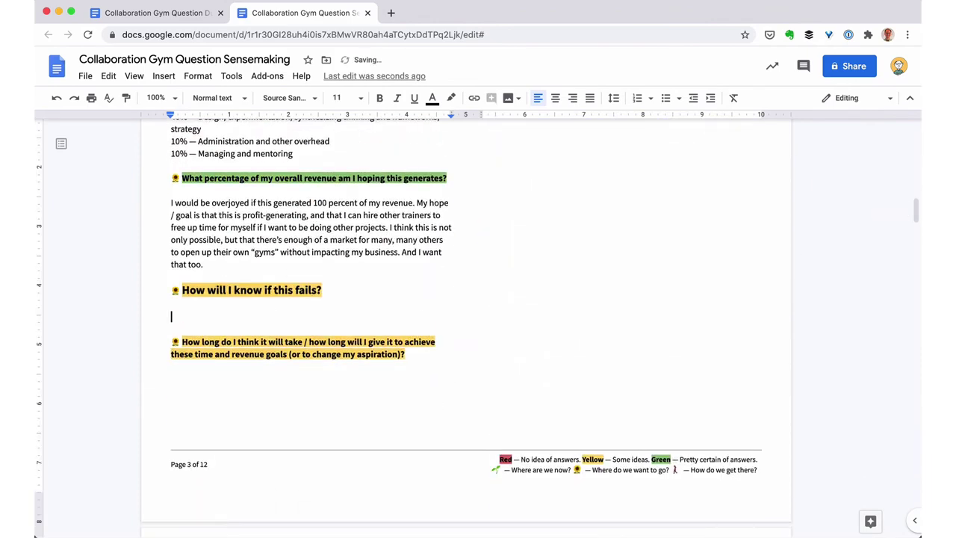
{"action": "type", "text": "* Enrollment"}
Step: Move "How will I know if this fails?" and its bullet directly below the Success Spectrum answer
{"action": "left_click", "coordinate": [265, 277]}
{"action": "key", "text": "Down"}
{"action": "key", "text": "shift+Down"}
{"action": "key", "text": "shift+Down"}
{"action": "key", "text": "shift+Down"}
{"action": "key", "text": "shift+Down"}
{"action": "key", "text": "super+x"}
{"action": "scroll", "coordinate": [265, 277], "scroll_direction": "up", "scroll_amount": 6}
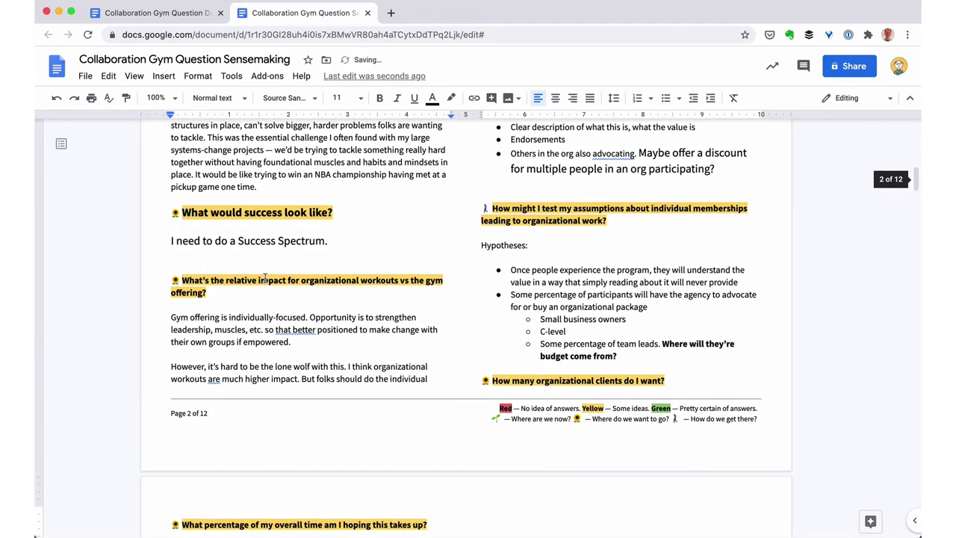
{"action": "key", "text": "ctrl+shift+z"}
{"action": "key", "text": "ctrl+shift+z"}
Step: Extend the "Enrollment" bullet with the bold question "What are the numbers?"
{"action": "type", "text": ". What are the numbe"}
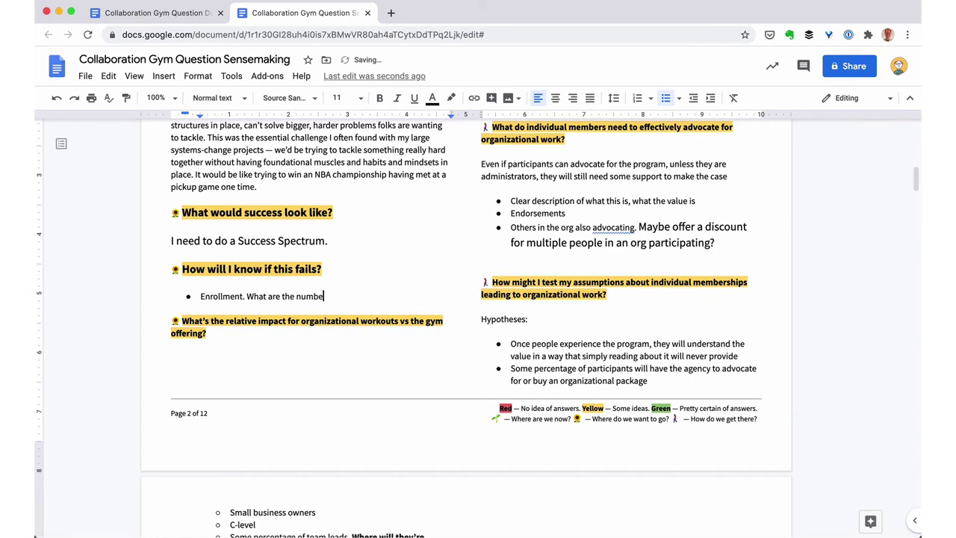
{"action": "type", "text": "rs?"}
{"action": "key", "text": "Return"}
{"action": "key", "text": "Left"}
{"action": "key", "text": "alt+shift+Left"}
{"action": "key", "text": "alt+shift+Left"}
{"action": "key", "text": "alt+shift+Left"}
{"action": "key", "text": "alt+shift+Left"}
{"action": "key", "text": "super+b"}
Step: Add the bullet "Low satisfaction among participants" below the "Enrollment" bullet, followed by an empty bullet
{"action": "key", "text": "Down"}
{"action": "type", "text": "Low a"}
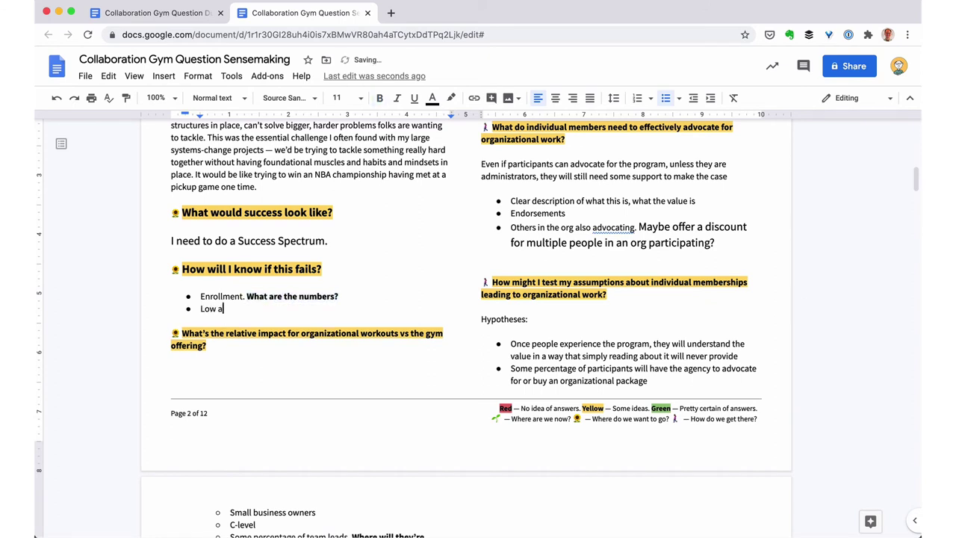
{"action": "key", "text": "BackSpace"}
{"action": "type", "text": "satisfaction among participants"}
{"action": "key", "text": "Return"}
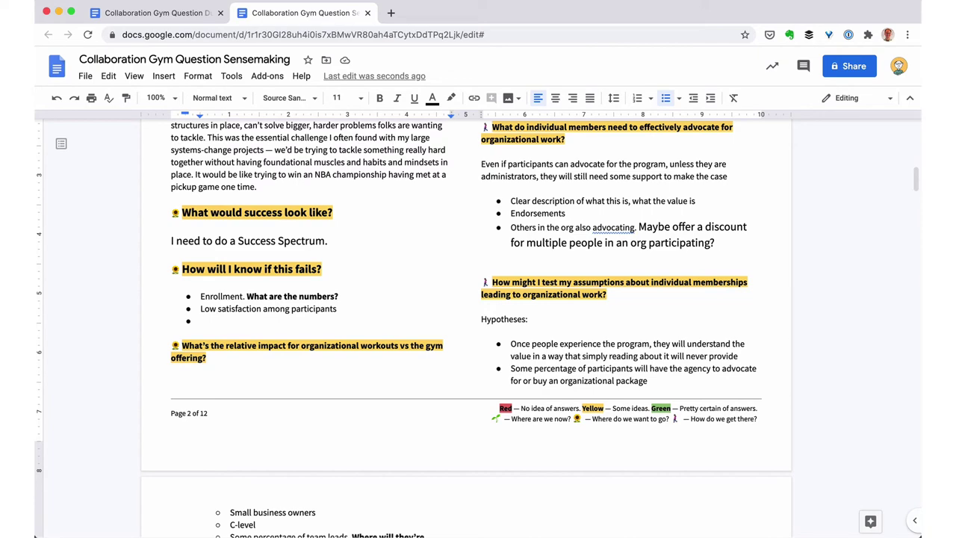
Step: Insert two blank lines for an answer under "How many organizational clients do I want?"
{"action": "scroll", "coordinate": [478, 329], "scroll_direction": "down", "scroll_amount": 2}
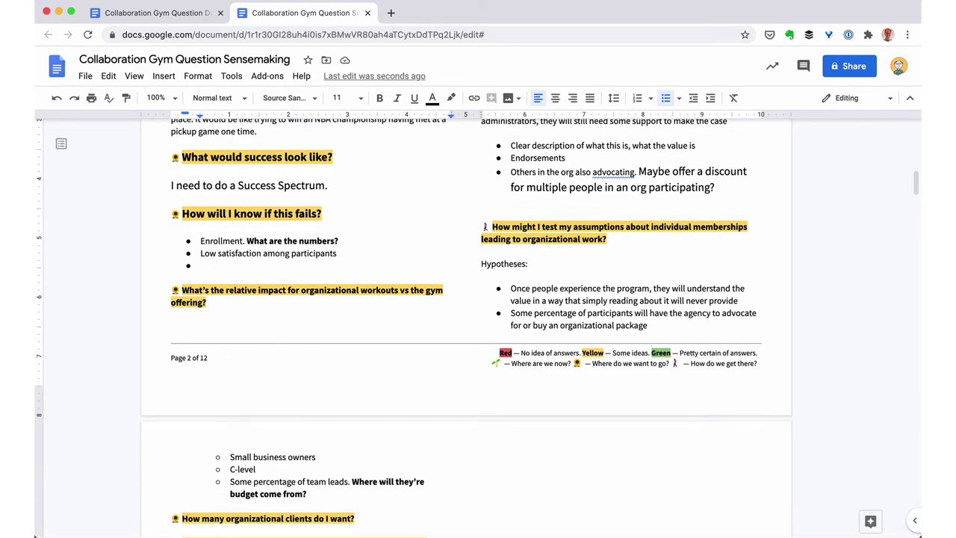
{"action": "scroll", "coordinate": [477, 329], "scroll_direction": "down", "scroll_amount": 4}
{"action": "scroll", "coordinate": [478, 328], "scroll_direction": "down", "scroll_amount": 1}
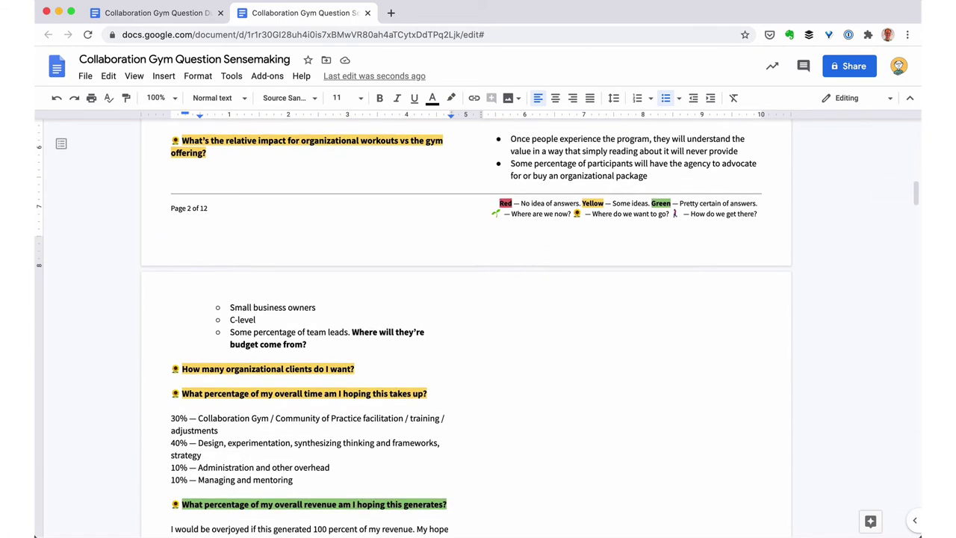
{"action": "left_click", "coordinate": [246, 379]}
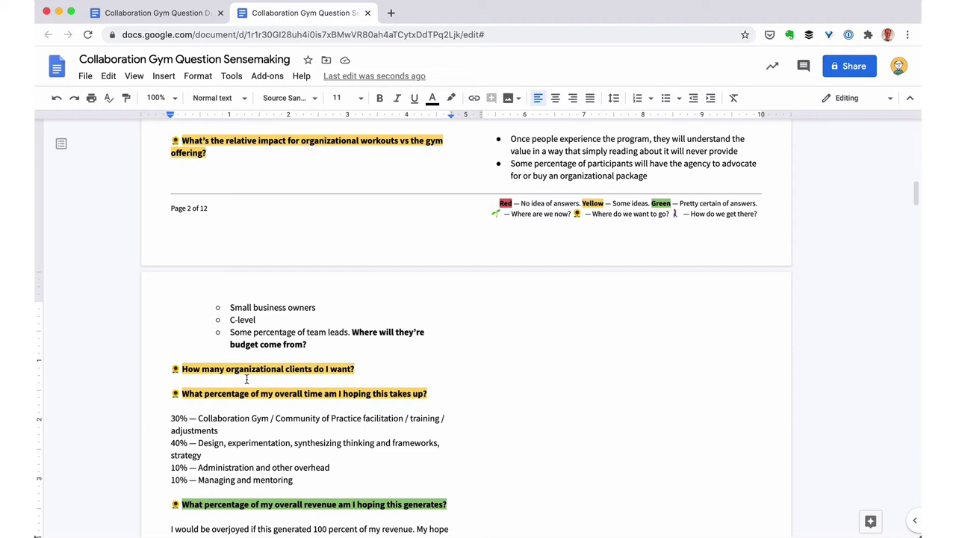
{"action": "key", "text": "Return"}
{"action": "key", "text": "Return"}
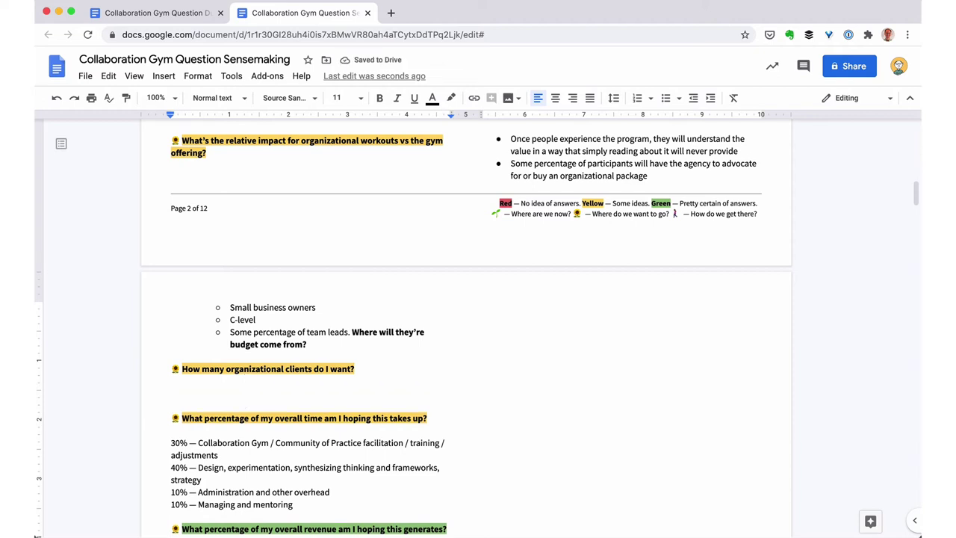
Step: Insert "(1.5 days/week)" after the Collaboration Gym line's percentage and empty parentheses after the Design line's percentage
{"action": "key", "text": "Down"}
{"action": "key", "text": "Right"}
{"action": "key", "text": "Right"}
{"action": "key", "text": "Right"}
{"action": "type", "text": "(1.5 days/week)"}
{"action": "key", "text": "Down"}
{"action": "key", "text": "Down"}
{"action": "key", "text": "alt+Left"}
{"action": "key", "text": "alt+Left"}
{"action": "key", "text": "alt+Left"}
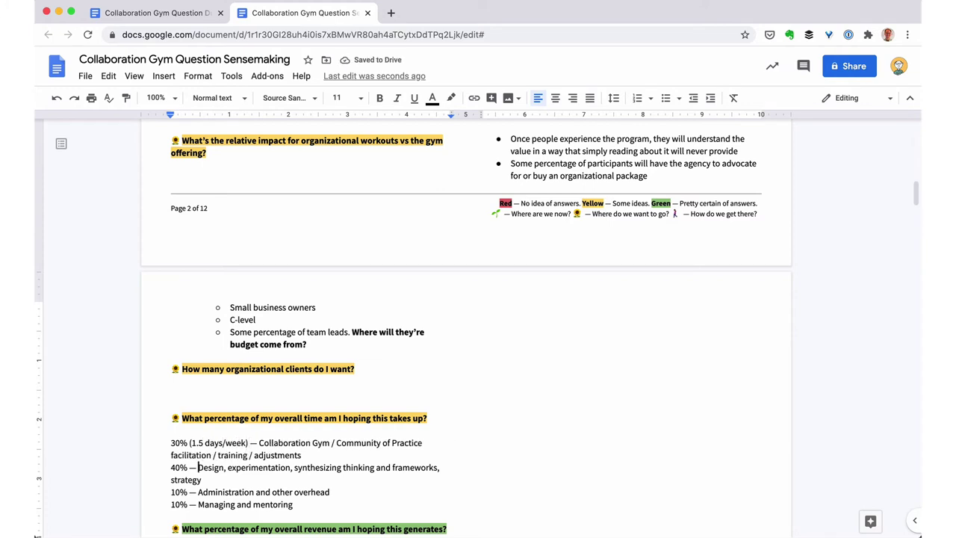
{"action": "type", "text": "()"}
Step: Insert "(0.5 day/week)" after the percentages of the Administration and the Managing and mentoring lines
{"action": "key", "text": "Down"}
{"action": "key", "text": "Down"}
{"action": "key", "text": "Left"}
{"action": "type", "text": "(0.5 day/week)"}
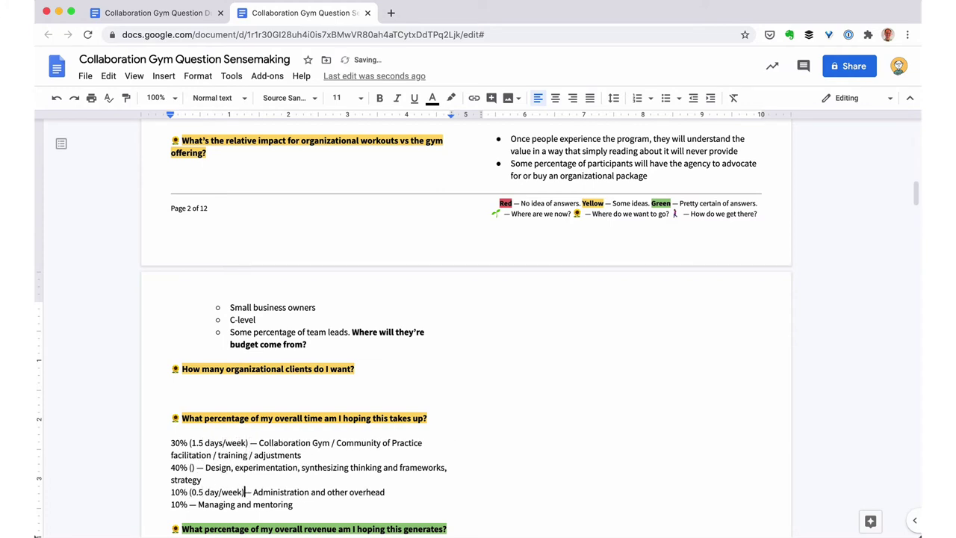
{"action": "key", "text": "Down"}
{"action": "key", "text": "alt+Left"}
{"action": "key", "text": "alt+Left"}
{"action": "key", "text": "alt+Left"}
{"action": "type", "text": "(0.5 day/week)"}
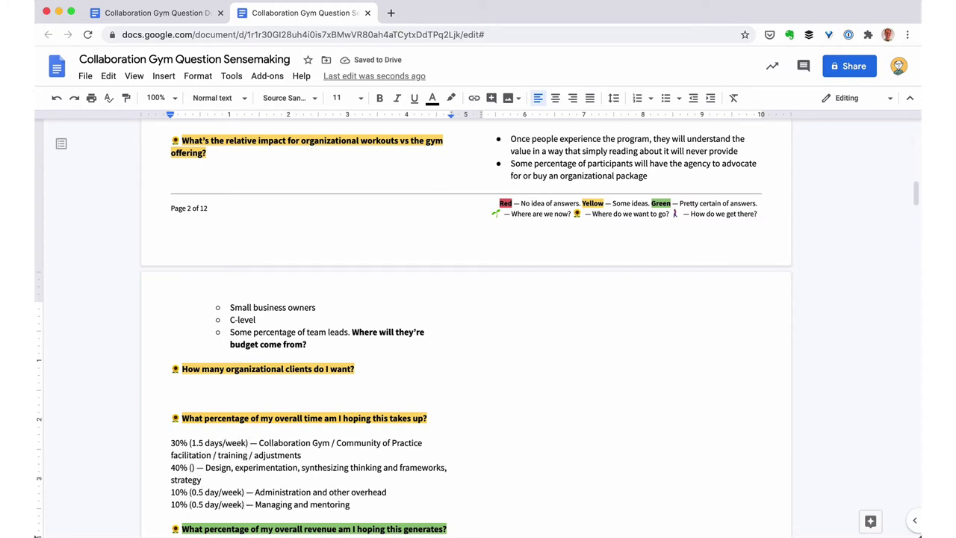
Step: Below the Collaboration Gym line, add "30% (1.5 days/week) — Organizational trainings / workouts. Need to cross-check this with business model to see if this is realistic."
{"action": "left_click", "coordinate": [191, 466]}
{"action": "key", "text": "Return"}
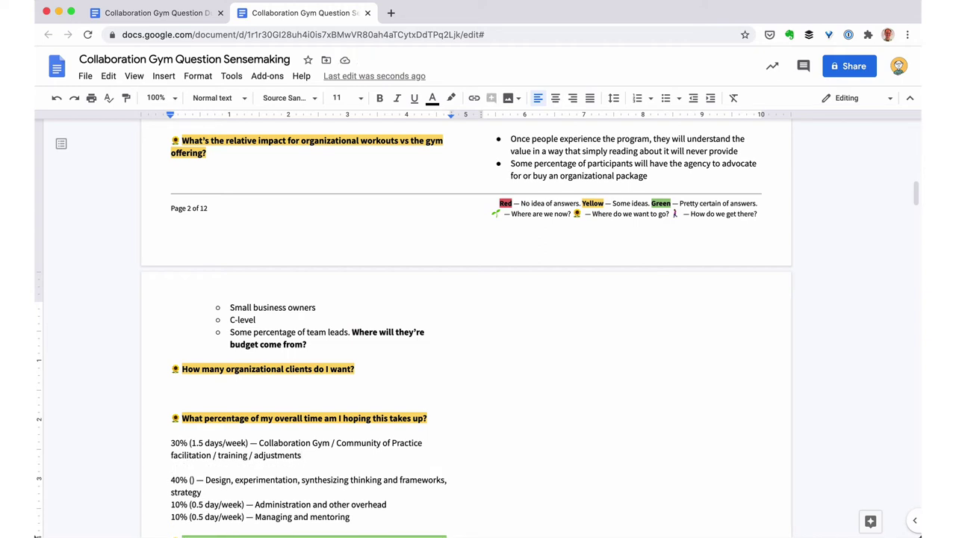
{"action": "type", "text": "30% (1.5 days/week) — Organ"}
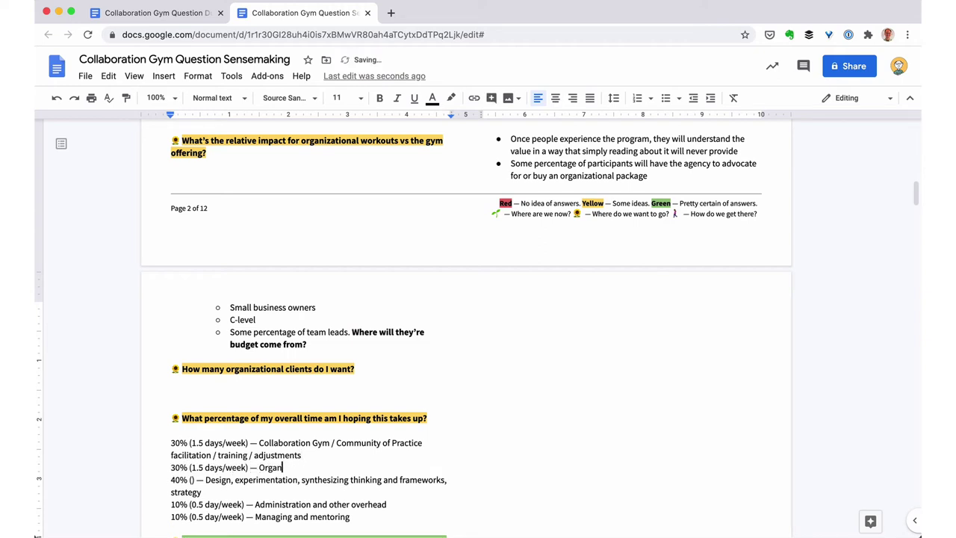
{"action": "type", "text": "izational trainings / workouts. N"}
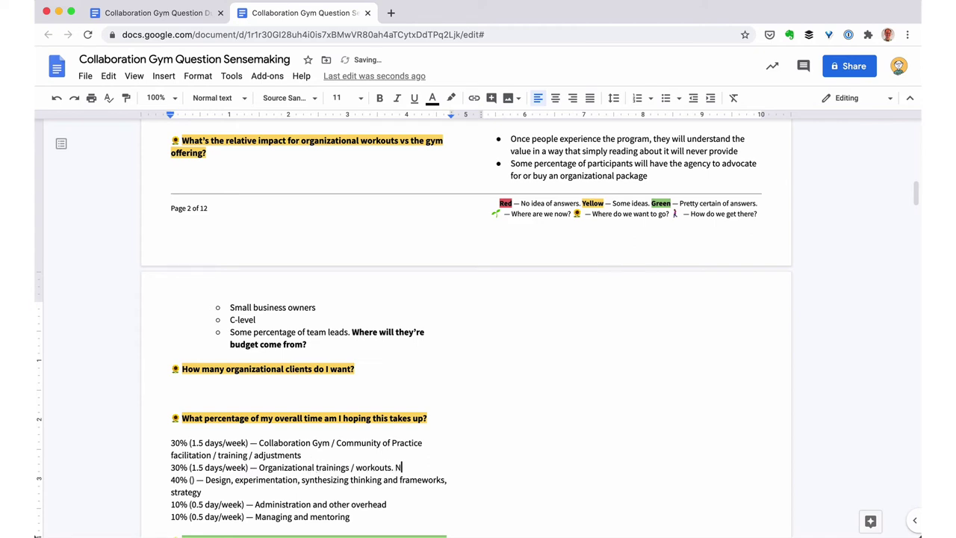
{"action": "type", "text": "eed to cross-check this with business model to see if this is realistic."}
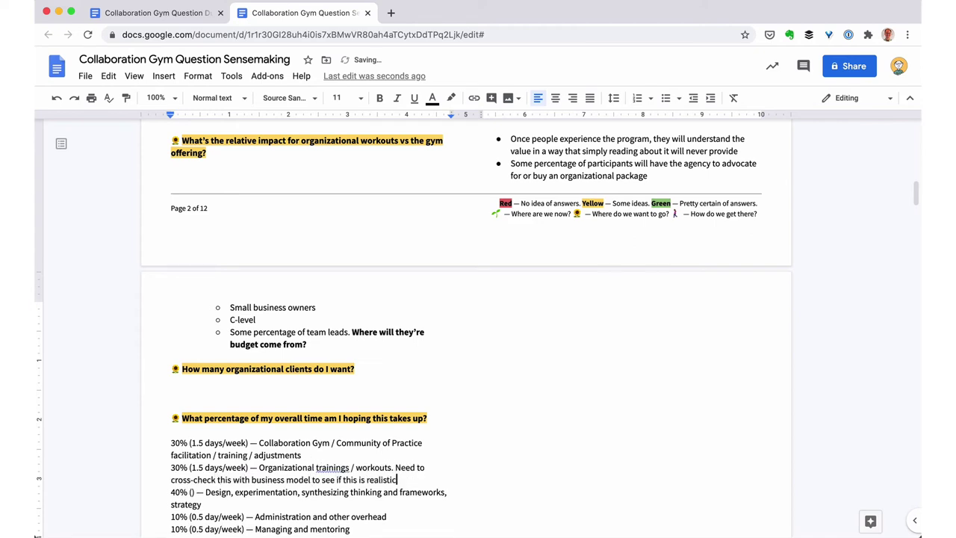
Step: Enlarge the "Need to cross-check this with business model to see if this is realistic." sentence to 14 pt
{"action": "left_click_drag", "start_coordinate": [398, 479], "coordinate": [395, 467]}
{"action": "left_click", "coordinate": [345, 98]}
{"action": "left_click", "coordinate": [347, 218]}
Step: Separate the entries of the overall-time breakdown from one another with blank lines
{"action": "scroll", "coordinate": [341, 299], "scroll_direction": "down", "scroll_amount": 2}
{"action": "left_click", "coordinate": [331, 374]}
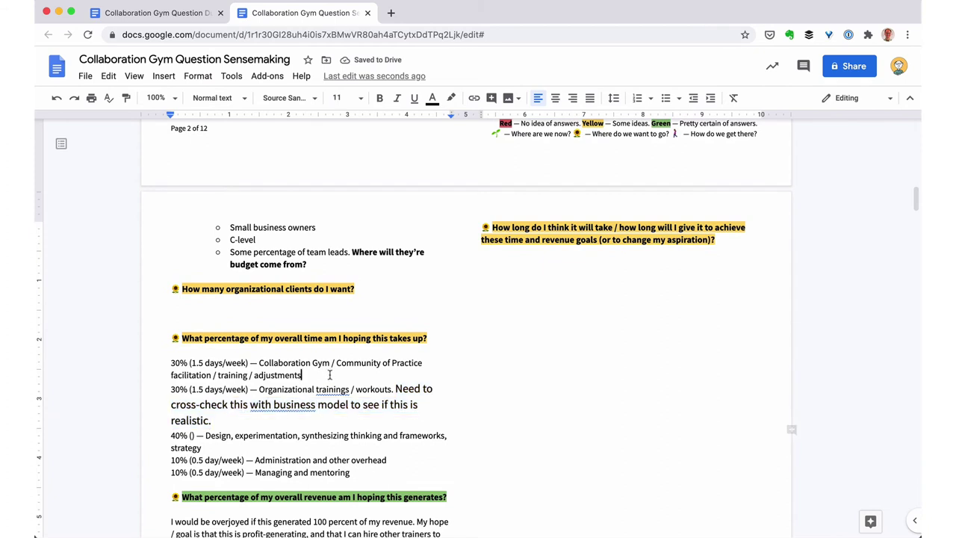
{"action": "key", "text": "Return"}
{"action": "key", "text": "Down"}
{"action": "key", "text": "Down"}
{"action": "key", "text": "Down"}
{"action": "key", "text": "End"}
{"action": "key", "text": "Return"}
{"action": "key", "text": "Down"}
{"action": "key", "text": "Down"}
{"action": "key", "text": "Down"}
{"action": "key", "text": "Return"}
{"action": "key", "text": "Down"}
{"action": "key", "text": "Return"}
Step: Change the Design, experimentation line's share to 20% and fill its parentheses with "1 day/week"
{"action": "key", "text": "Up"}
{"action": "key", "text": "Up"}
{"action": "key", "text": "Up"}
{"action": "key", "text": "Up"}
{"action": "key", "text": "Up"}
{"action": "key", "text": "Right"}
{"action": "key", "text": "BackSpace"}
{"action": "type", "text": "2"}
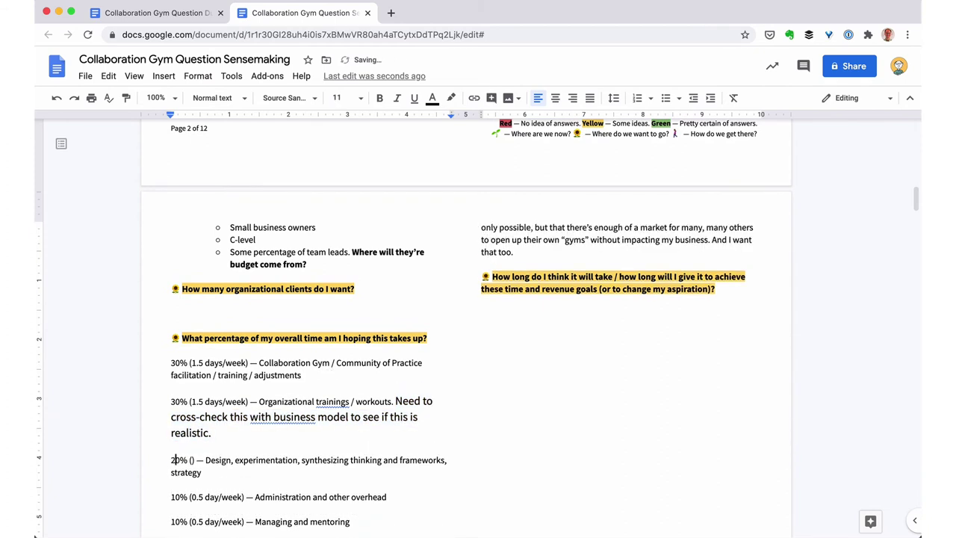
{"action": "key", "text": "Right"}
{"action": "key", "text": "Right"}
{"action": "key", "text": "Right"}
{"action": "key", "text": "Right"}
{"action": "type", "text": "1 day/week"}
Step: Answer the organizational clients question with "Estimated that first phase of Staying Strategic for 12-person team would only be two days of my time."
{"action": "scroll", "coordinate": [478, 321], "scroll_direction": "down", "scroll_amount": 1}
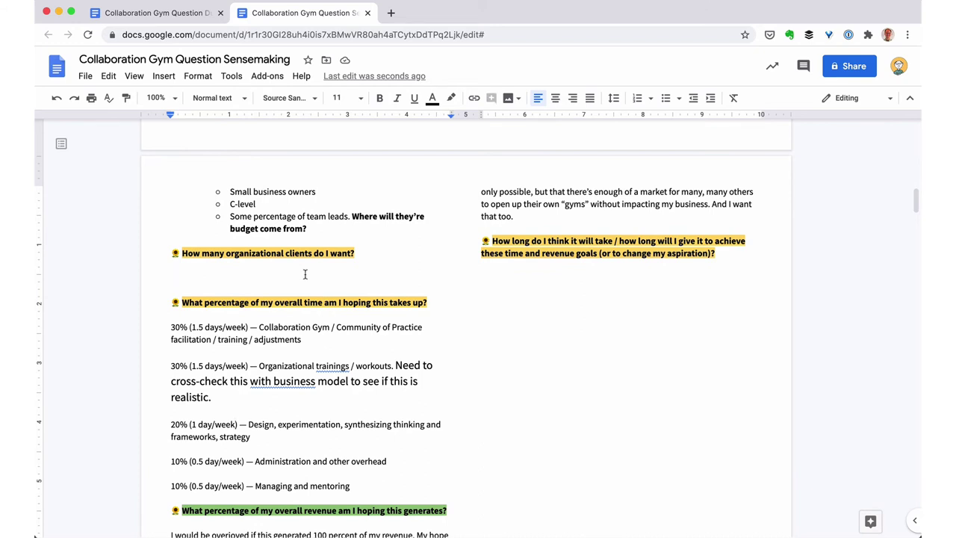
{"action": "type", "text": "Estimated that"}
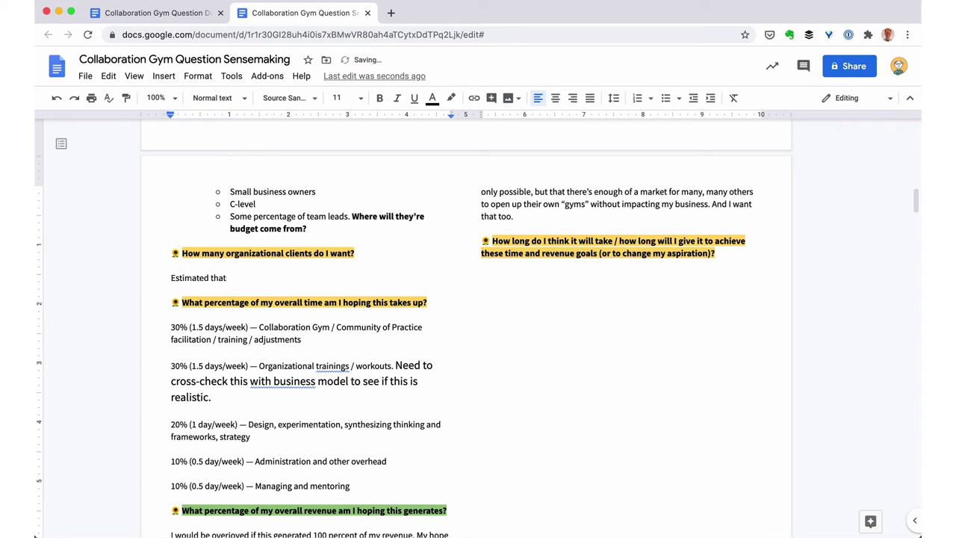
{"action": "type", "text": " first phase of Staying Strategic"}
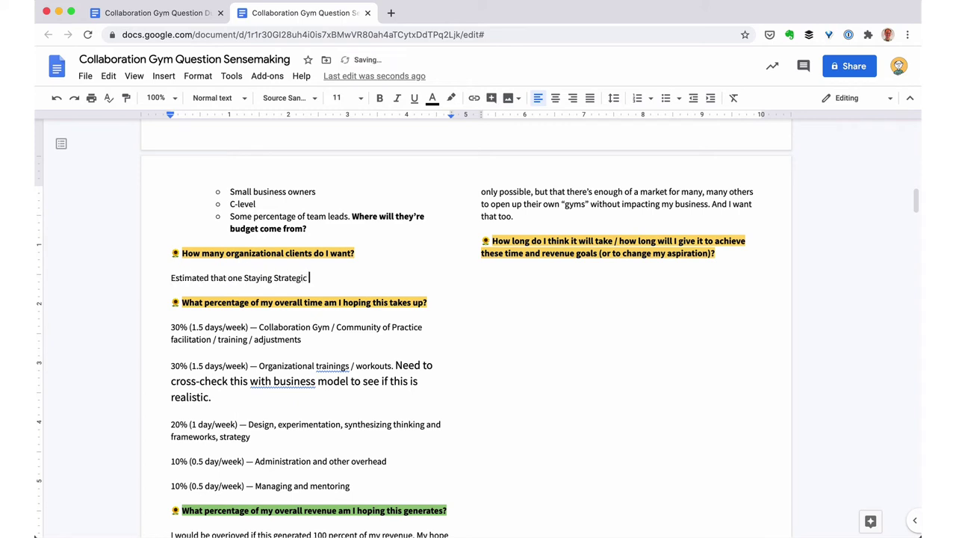
{"action": "type", "text": " for 12-person"}
{"action": "left_click", "coordinate": [227, 277]}
{"action": "type", "text": "first phase of Staying Strategic for 12-person"}
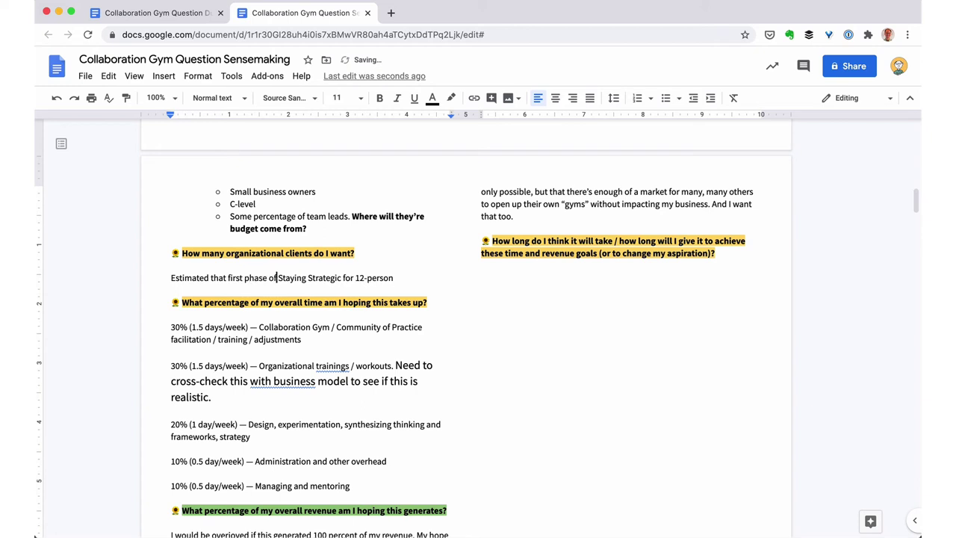
{"action": "type", "text": " team would only be two days of my time."}
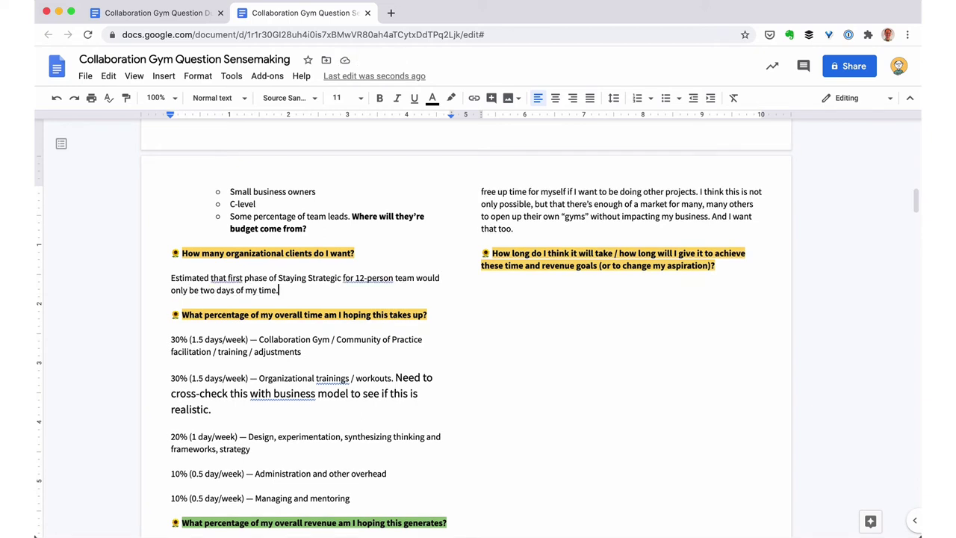
Step: Continue the organizational clients answer with "Let's say that there's an additional day for cultivation and design."
{"action": "type", "text": " Let's say that there's an additional"}
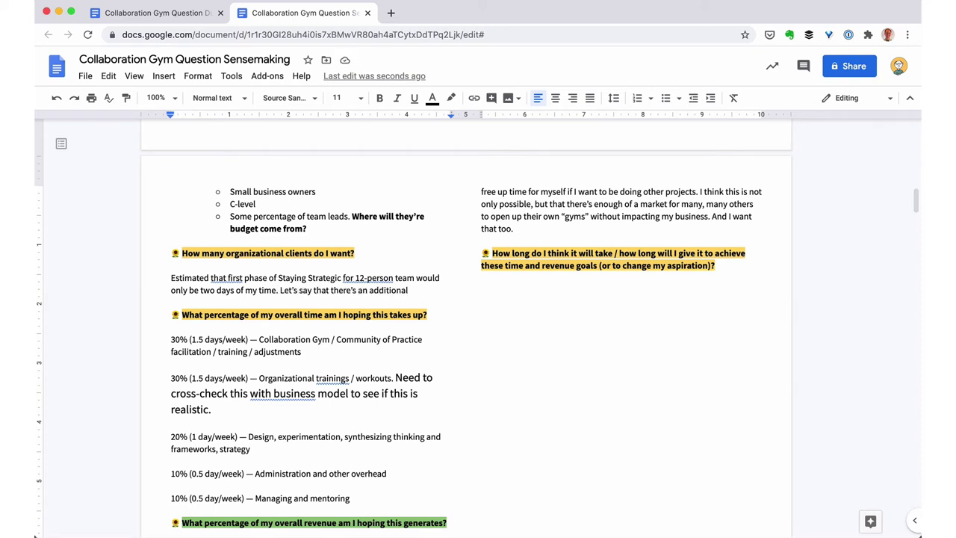
{"action": "type", "text": " day for cultivation and design."}
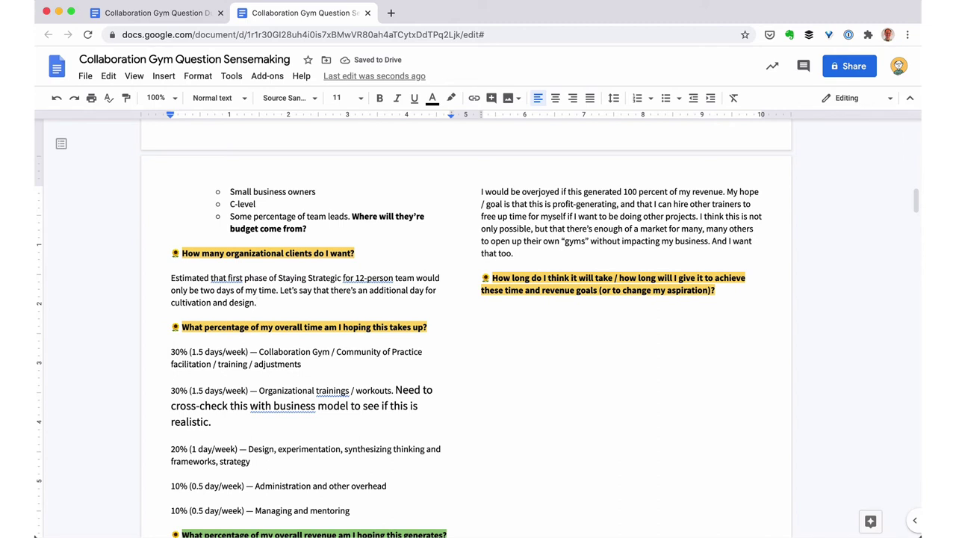
Step: Extend the organizational clients answer with another day to be conservative and a total of about 4 days for Staying Strategic, including cultivation
{"action": "key", "text": "BackSpace"}
{"action": "type", "text": ", then add another day to be conservat"}
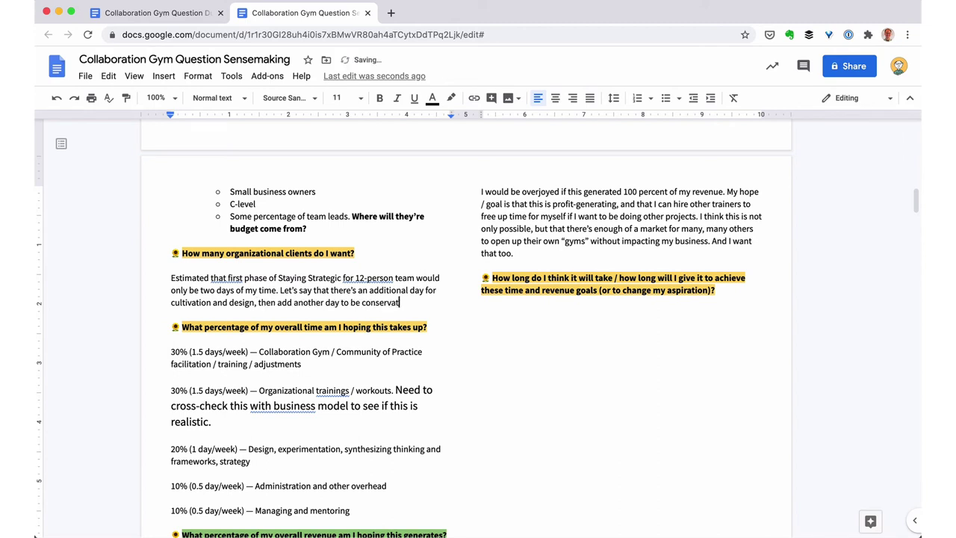
{"action": "type", "text": "ive. So the total for doing Staying Strategic for an org would be about 4 days, including cultivation."}
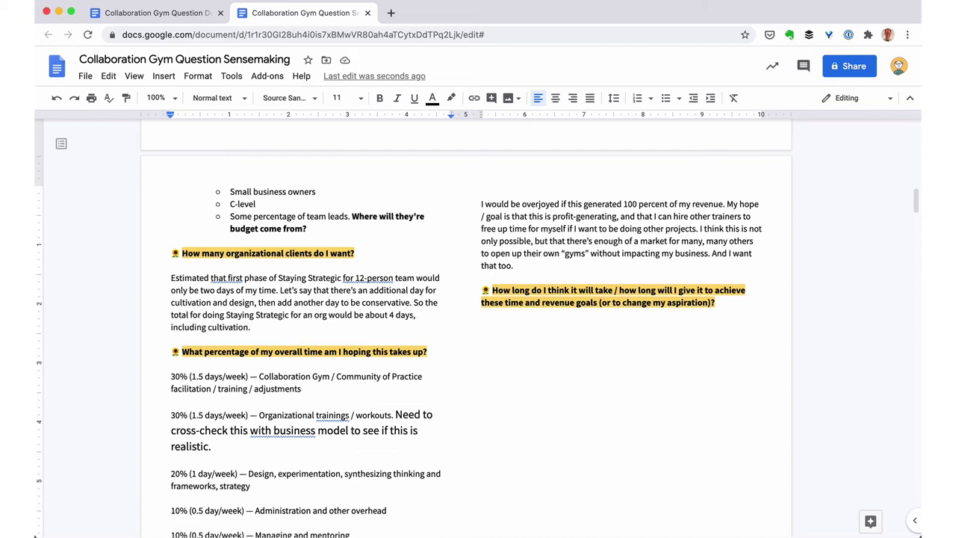
Step: Add the calculation line "1.5 days / week (see below) x 48 weeks / year = 72 days" below the organizational clients paragraph
{"action": "key", "text": "Return"}
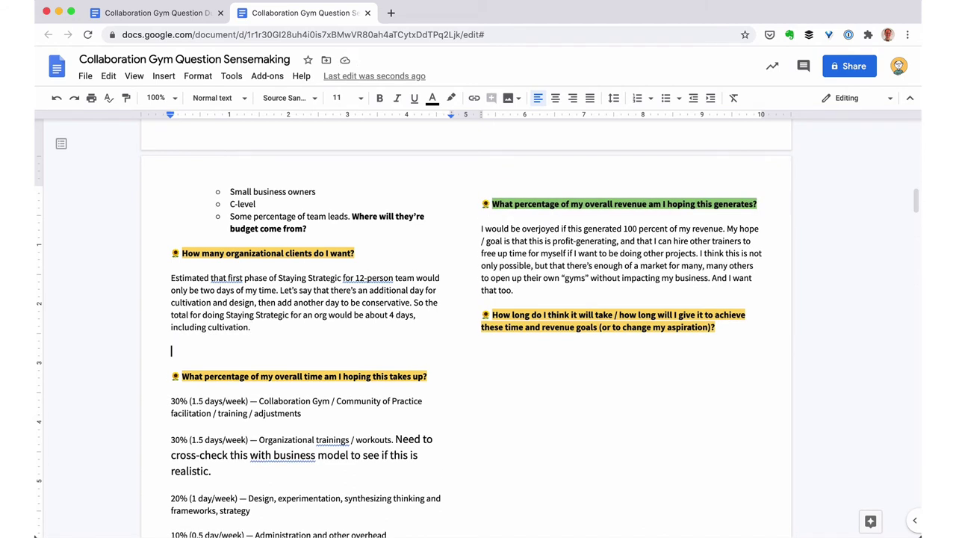
{"action": "type", "text": "1.5 days / week (see below) x"}
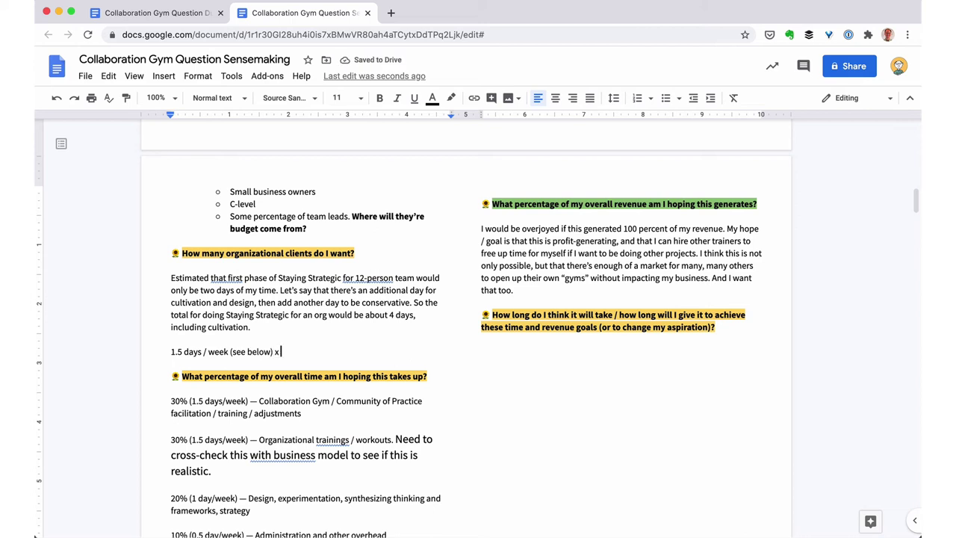
{"action": "type", "text": " 48 weeks / year / 4 days"}
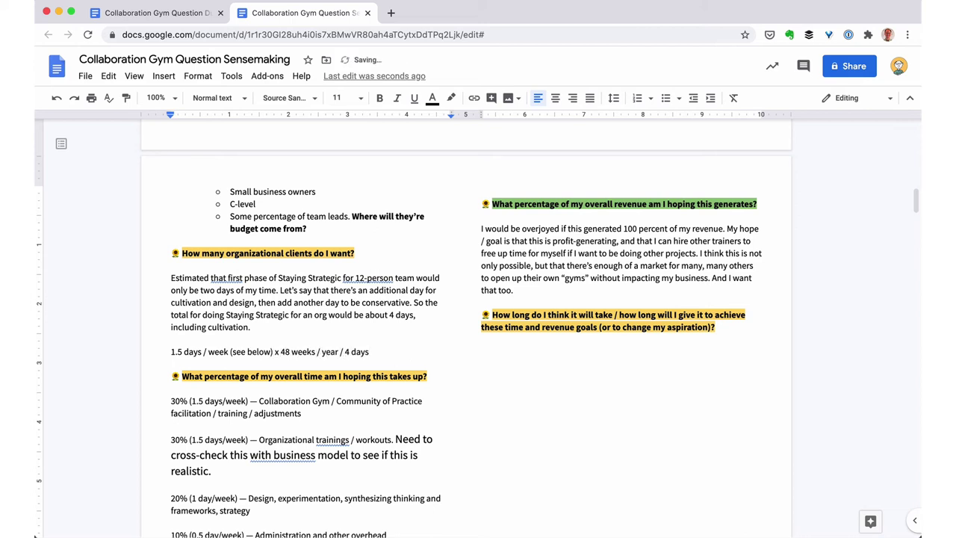
{"action": "key", "text": "BackSpace"}
{"action": "key", "text": "BackSpace"}
{"action": "type", "text": "="}
{"action": "key", "text": "super+space"}
{"action": "type", "text": "1.5*48"}
{"action": "key", "text": "Escape"}
{"action": "type", "text": "72 days"}
Step: Add the line "72 days / 4 = 18 organizational clients / year. These could include repeat." under the 72-day calculation
{"action": "key", "text": "Return"}
{"action": "type", "text": "72 days / 4 ="}
{"action": "key", "text": "alt+space"}
{"action": "type", "text": "72/4"}
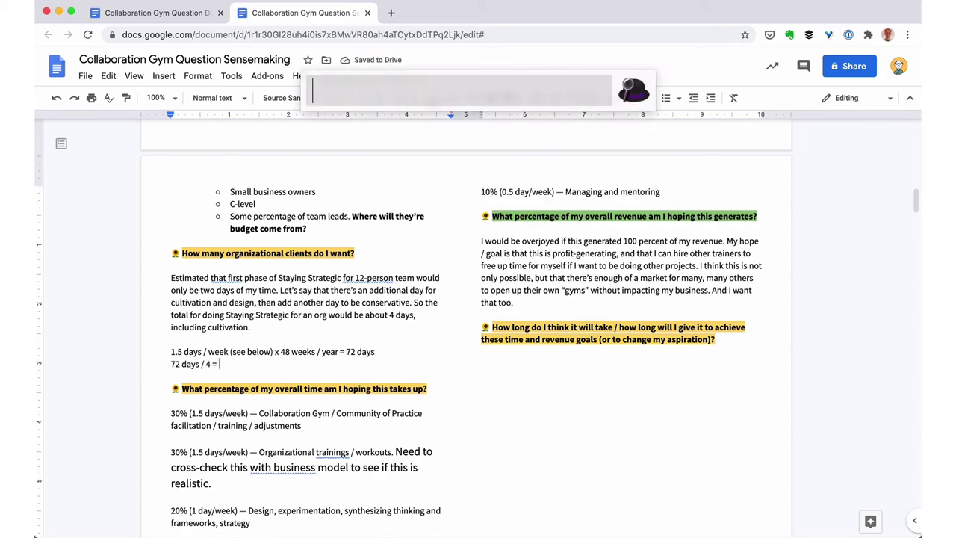
{"action": "key", "text": "Return"}
{"action": "type", "text": "18"}
{"action": "type", "text": "organizational clients / year"}
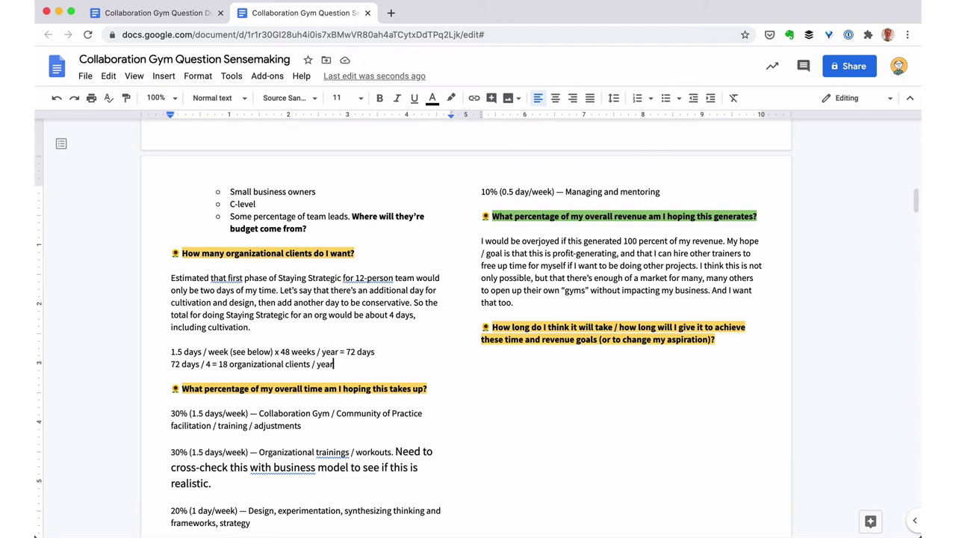
{"action": "type", "text": ". These could include repeat."}
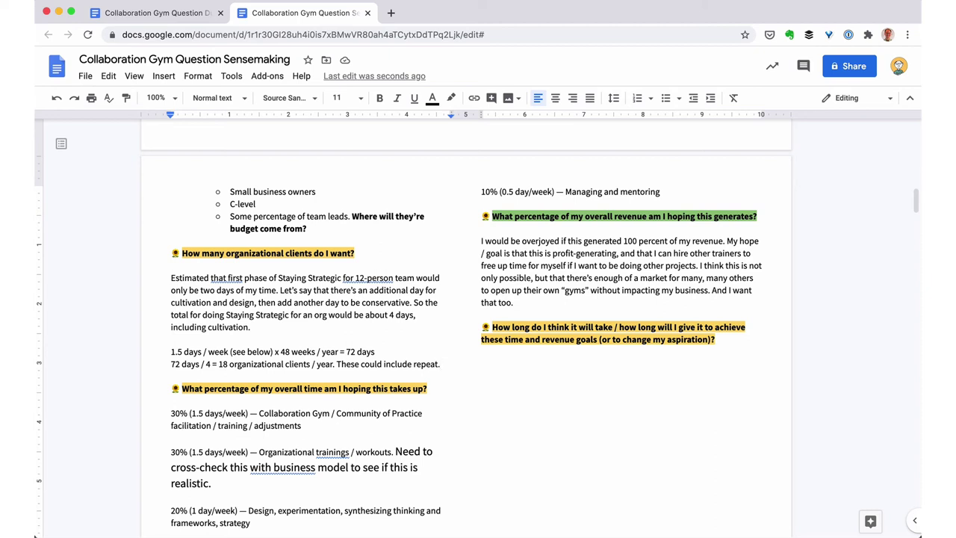
Step: Add a paragraph saying 18 feels like a lot, some engagement might be much more involved, and fewer could work, especially if charging more
{"action": "key", "text": "Return"}
{"action": "key", "text": "Return"}
{"action": "type", "text": "18 feels like a lot."}
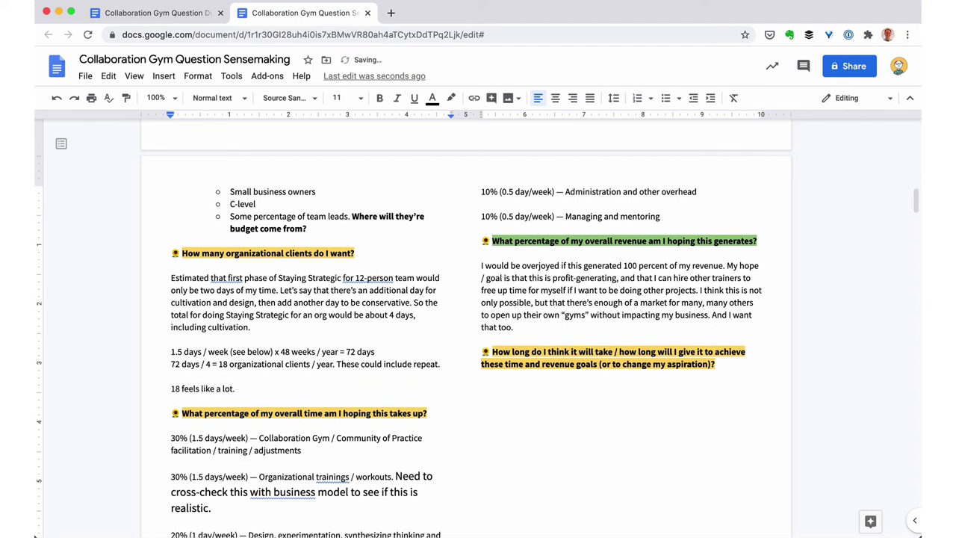
{"action": "key", "text": "BackSpace"}
{"action": "type", "text": "Some engagement might be much more involved. Quick estimate o"}
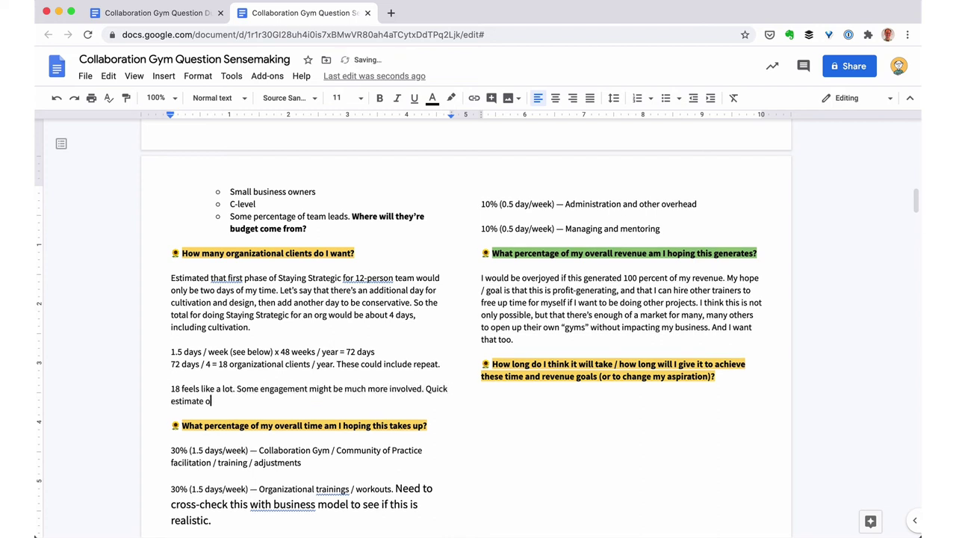
{"action": "type", "text": "f numbers show that I could do fewer, especially if I charge more."}
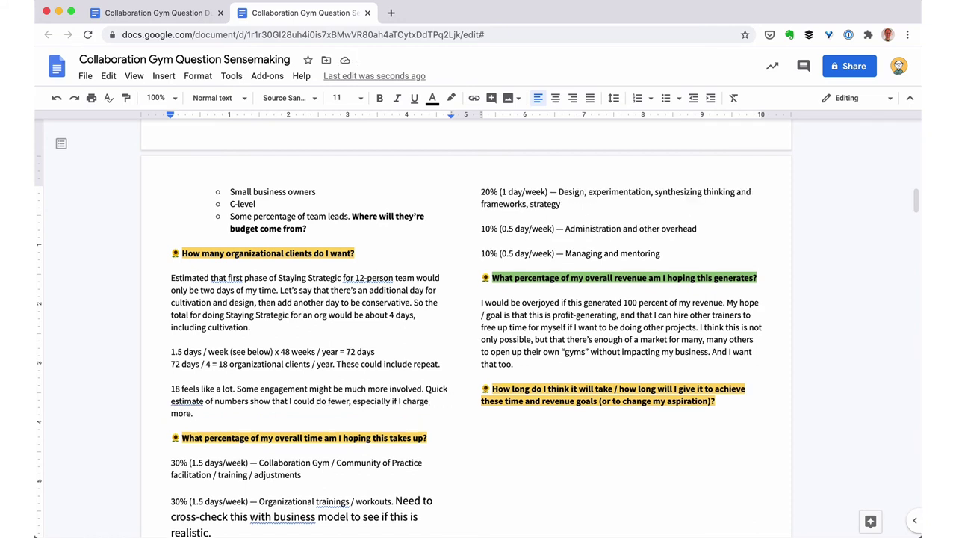
Step: Add "Let's say a Target of 10 for now." at font size 14 and highlight the organizational clients question in green
{"action": "key", "text": "Return"}
{"action": "key", "text": "Return"}
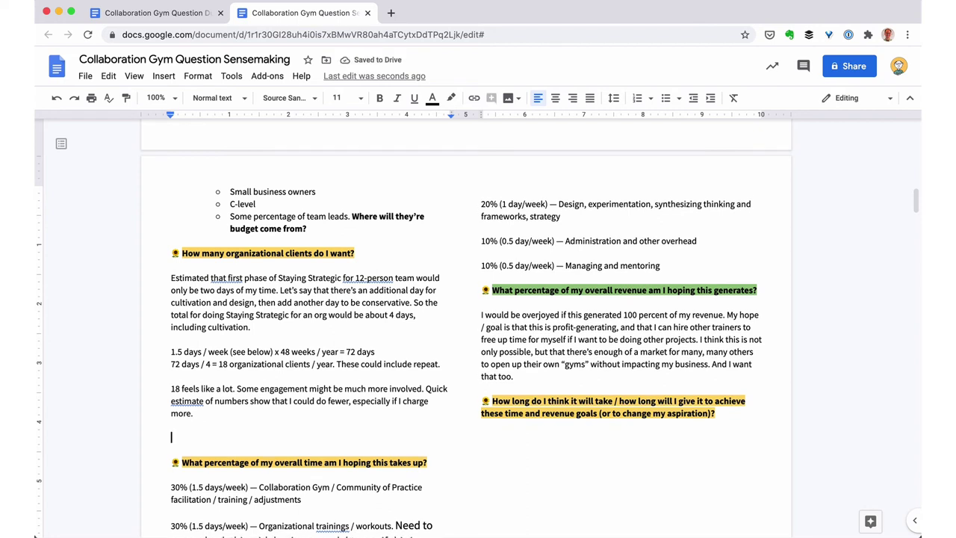
{"action": "type", "text": "Let's say a Target of"}
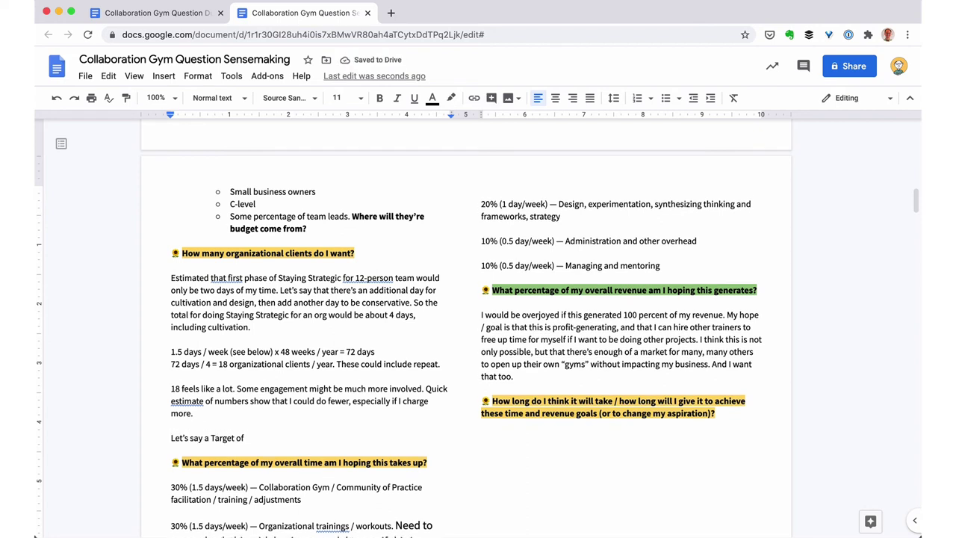
{"action": "type", "text": " 10 for now."}
{"action": "key", "text": "shift+Up"}
{"action": "left_click", "coordinate": [348, 98]}
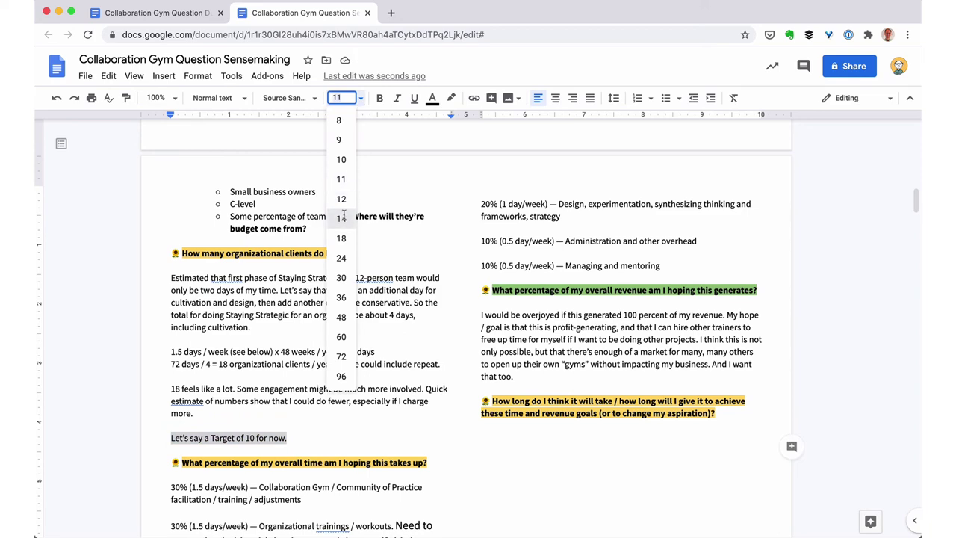
{"action": "left_click", "coordinate": [342, 218]}
{"action": "left_click", "coordinate": [451, 97]}
{"action": "left_click", "coordinate": [510, 198]}
Step: Delete the business model cross-check note after the Organizational trainings / workouts entry, keeping a blank line before the next entry
{"action": "scroll", "coordinate": [510, 199], "scroll_direction": "down", "scroll_amount": 2}
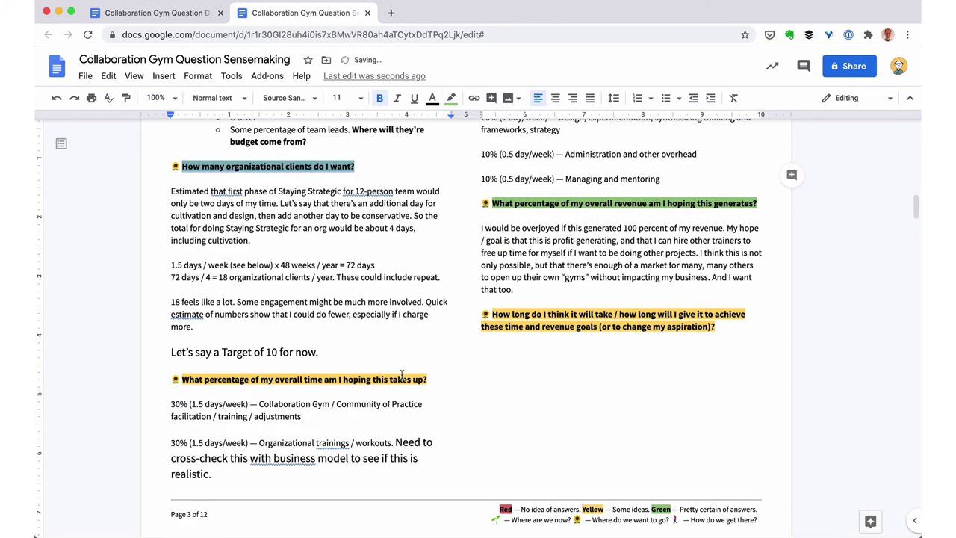
{"action": "left_click_drag", "start_coordinate": [394, 444], "coordinate": [389, 468]}
{"action": "key", "text": "BackSpace"}
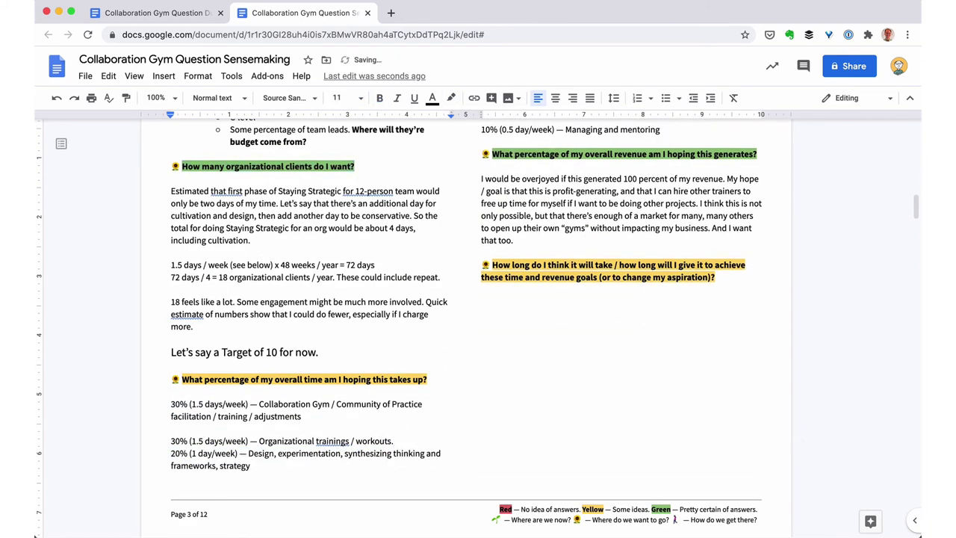
{"action": "key", "text": "Return"}
{"action": "key", "text": "Up"}
{"action": "key", "text": "Up"}
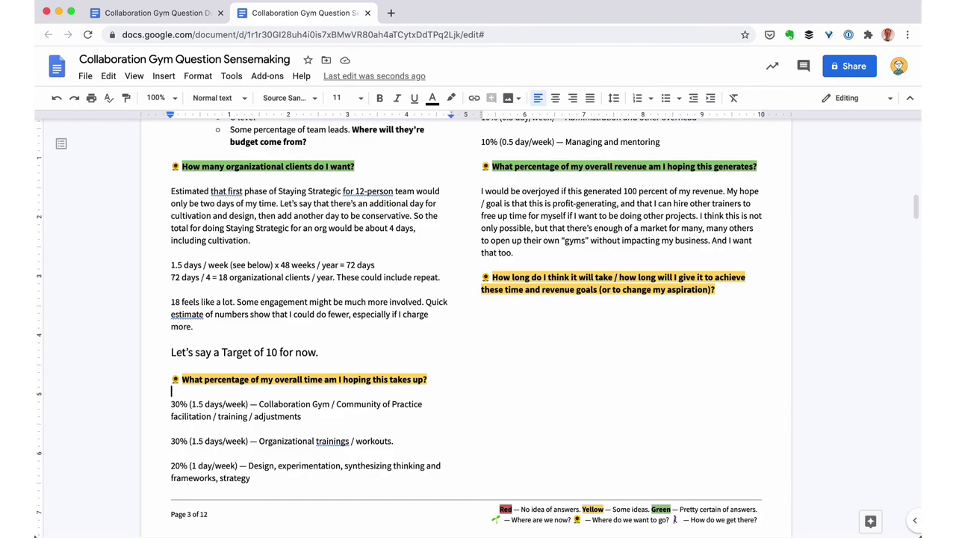
Step: Change the highlight of the "What percentage of my overall time am I hoping this takes up?" question to green
{"action": "left_click_drag", "start_coordinate": [182, 379], "coordinate": [427, 379]}
{"action": "left_click", "coordinate": [450, 98]}
{"action": "left_click", "coordinate": [510, 199]}
{"action": "left_click", "coordinate": [382, 295]}
Step: Begin the answer on how long the goals will take with "For percentage of time I'm hoping this takes up, I would hope"
{"action": "scroll", "coordinate": [382, 295], "scroll_direction": "up", "scroll_amount": 7}
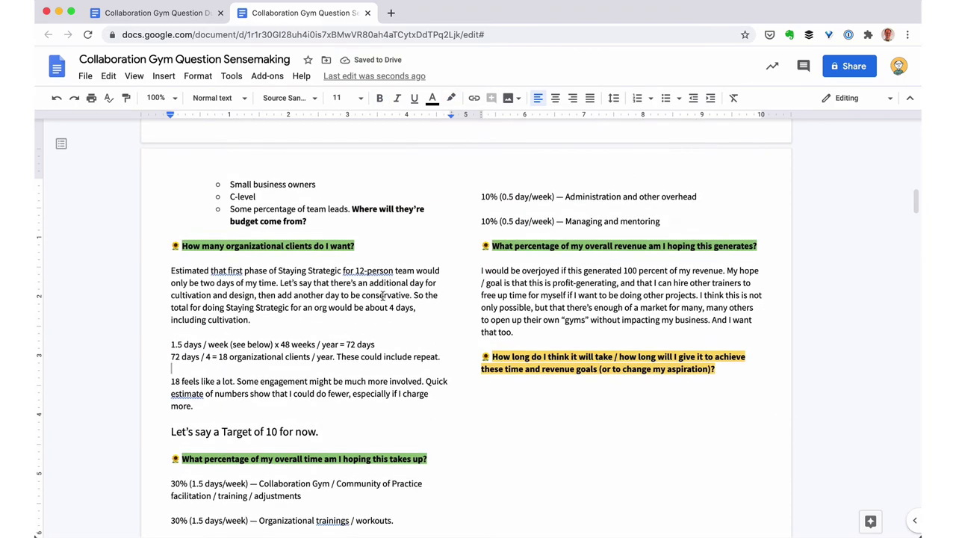
{"action": "scroll", "coordinate": [383, 295], "scroll_direction": "down", "scroll_amount": 4}
{"action": "scroll", "coordinate": [382, 295], "scroll_direction": "down", "scroll_amount": 2}
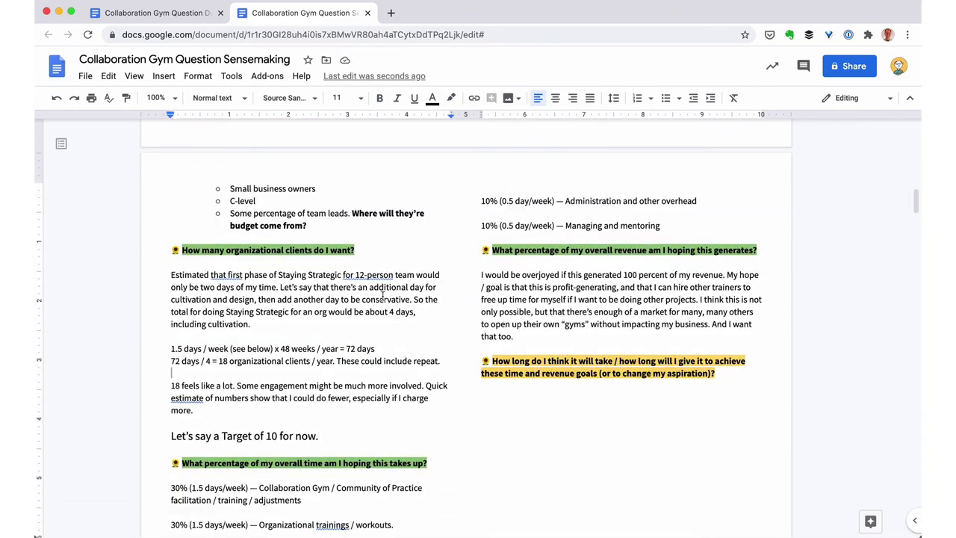
{"action": "scroll", "coordinate": [382, 295], "scroll_direction": "down", "scroll_amount": 1}
{"action": "scroll", "coordinate": [382, 295], "scroll_direction": "down", "scroll_amount": 2}
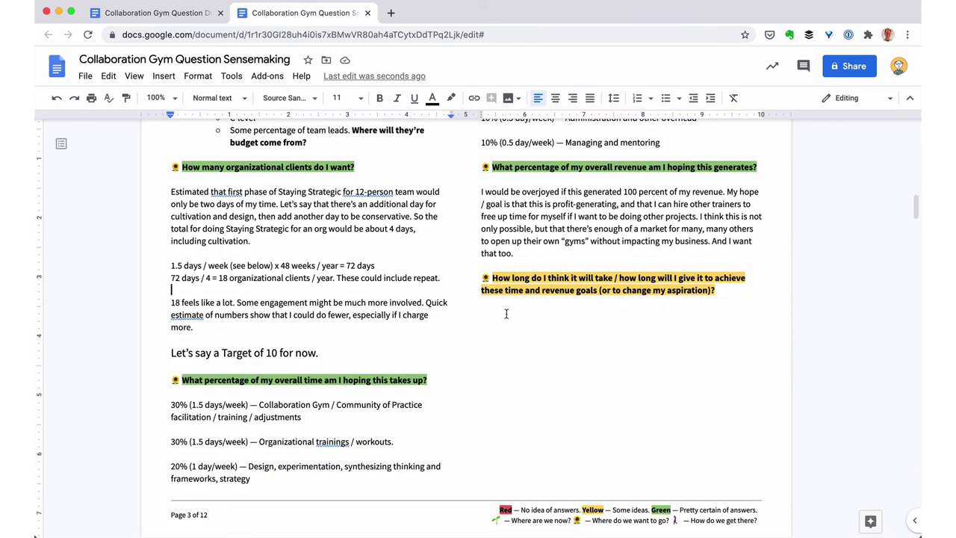
{"action": "left_click", "coordinate": [506, 313]}
{"action": "scroll", "coordinate": [506, 314], "scroll_direction": "up", "scroll_amount": 1}
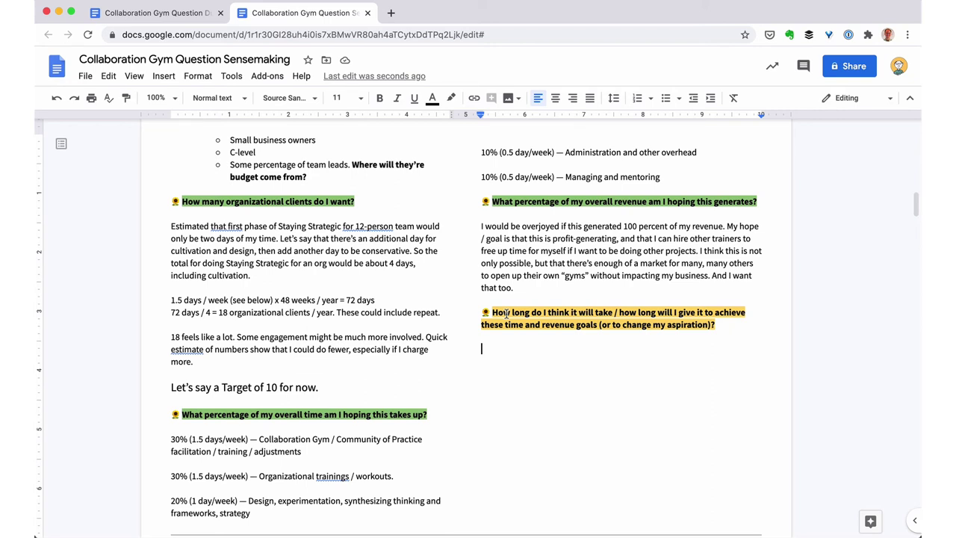
{"action": "type", "text": "For current percentage of time"}
{"action": "key", "text": "alt+Left"}
{"action": "key", "text": "alt+Left"}
{"action": "key", "text": "alt+Left"}
{"action": "key", "text": "alt+shift+Left"}
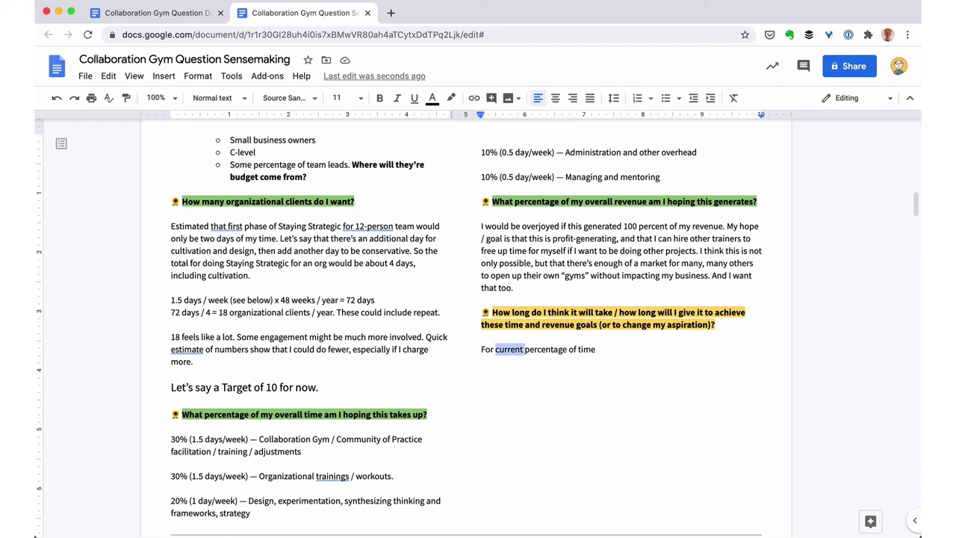
{"action": "key", "text": "BackSpace"}
{"action": "key", "text": "super+Right"}
{"action": "type", "text": "I'm hoping this takes up, I would hope"}
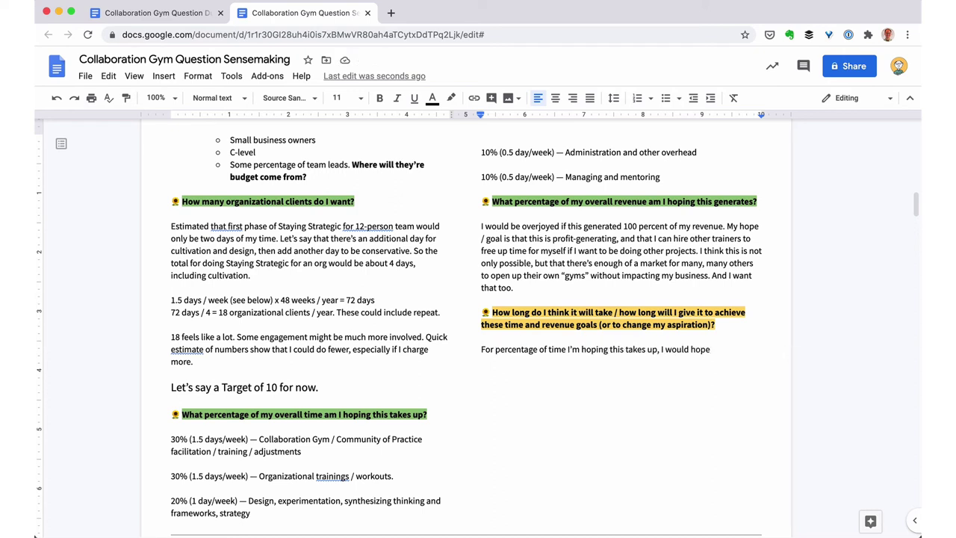
Step: Complete the percentage-of-time sentence with "that by Q2 2021, I have some indication that this is realistic."
{"action": "type", "text": " that by Q2 2021"}
{"action": "type", "text": ", it's"}
{"action": "key", "text": "BackSpace"}
{"action": "key", "text": "BackSpace"}
{"action": "key", "text": "BackSpace"}
{"action": "key", "text": "BackSpace"}
{"action": "type", "text": "I have some indication that this is realistic."}
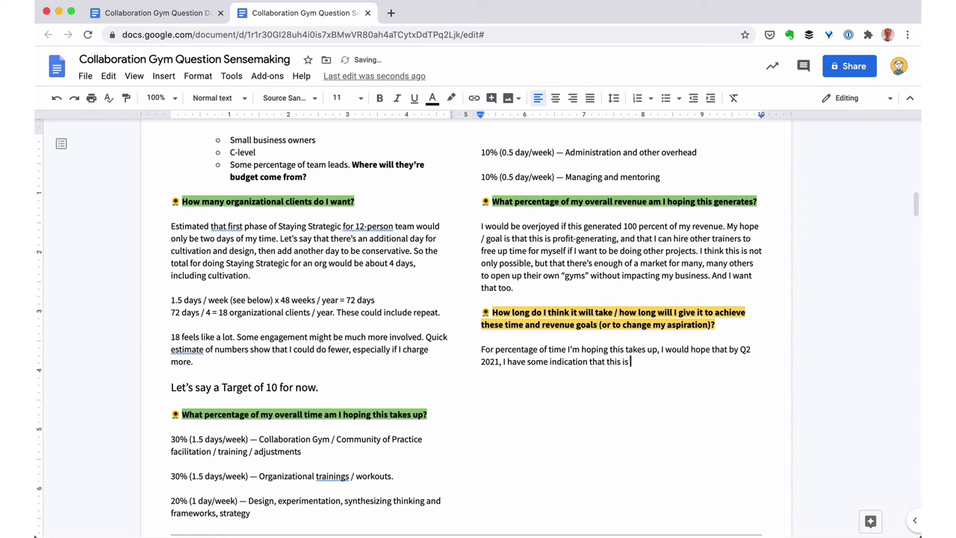
Step: Start a second paragraph in that answer with "For Collaboration Gym / Community of Practice generating 100 percent of my"
{"action": "key", "text": "Return"}
{"action": "key", "text": "Return"}
{"action": "type", "text": "For"}
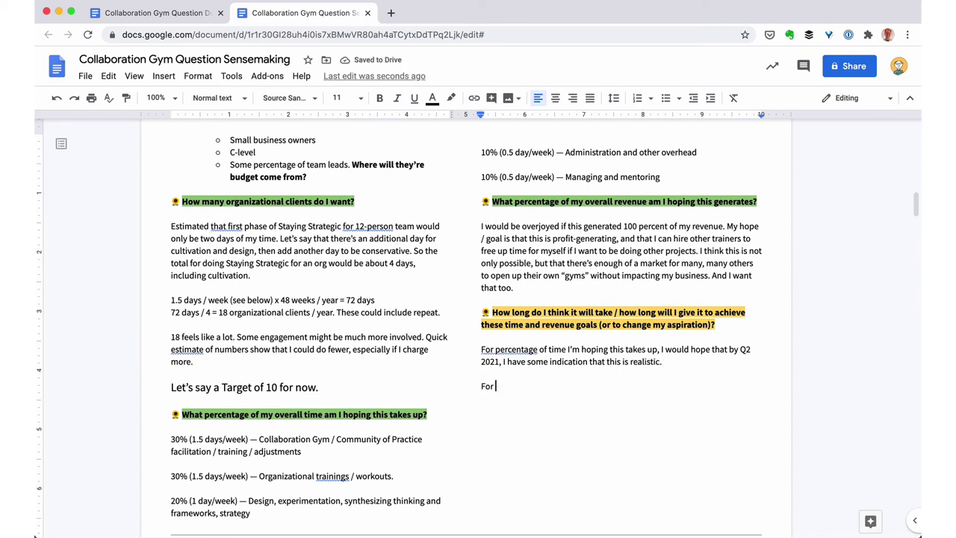
{"action": "type", "text": " Collaboration Gym / Community of Practice generating 100 percent of my"}
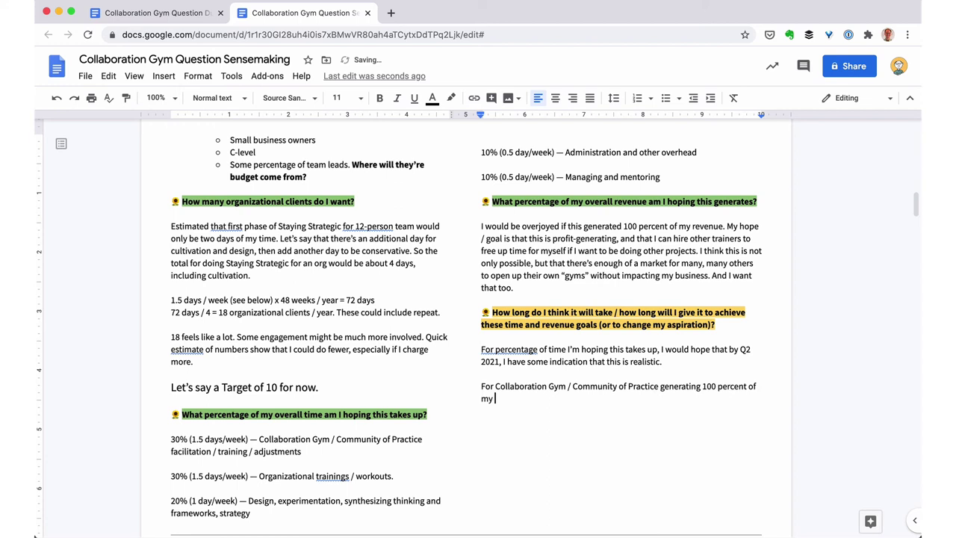
Step: Reword "my revenue" as "my salary" in the first sentence of the overall revenue answer
{"action": "double_click", "coordinate": [684, 225]}
{"action": "type", "text": "the"}
{"action": "key", "text": "alt+Right"}
{"action": "type", "text": "I need"}
{"action": "key", "text": "alt+shift+Left"}
{"action": "key", "text": "alt+shift+Left"}
{"action": "key", "text": "alt+shift+Left"}
{"action": "key", "text": "alt+shift+Left"}
{"action": "type", "text": "my salary"}
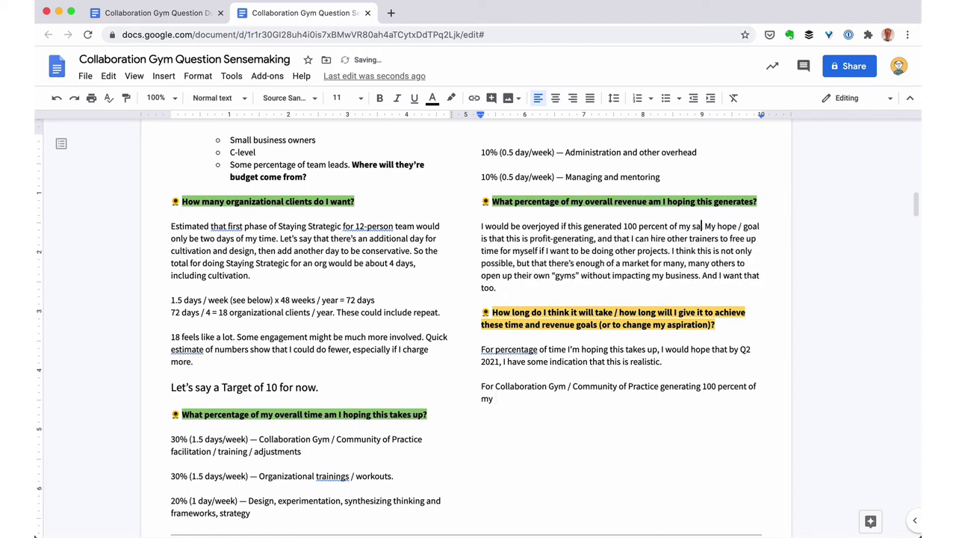
Step: Finish the Collaboration Gym / Community of Practice sentence with "salary and beyond, I'd need at least two years, so by Q1 2023."
{"action": "key", "text": "Down"}
{"action": "key", "text": "Down"}
{"action": "key", "text": "Down"}
{"action": "key", "text": "Down"}
{"action": "key", "text": "Down"}
{"action": "key", "text": "Down"}
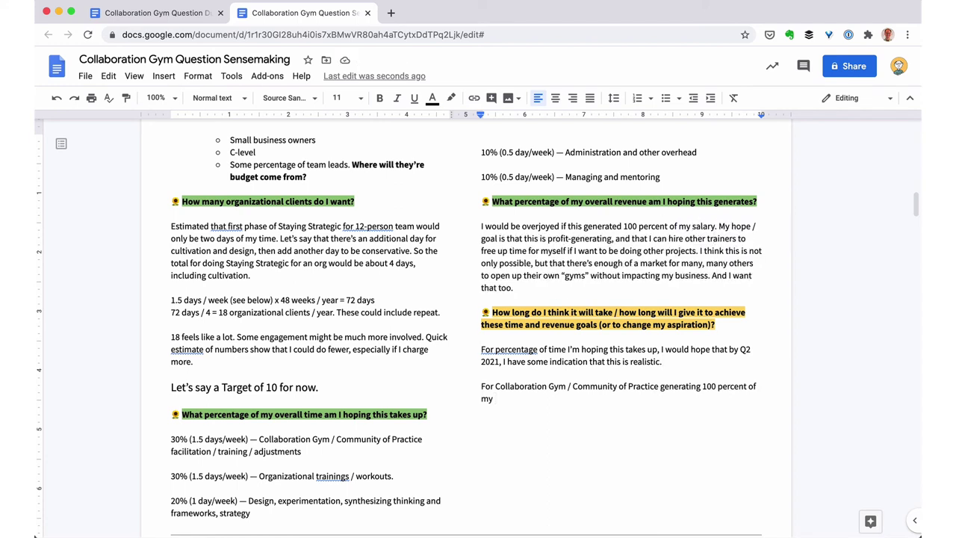
{"action": "type", "text": "salary and beyond, by Q1 20"}
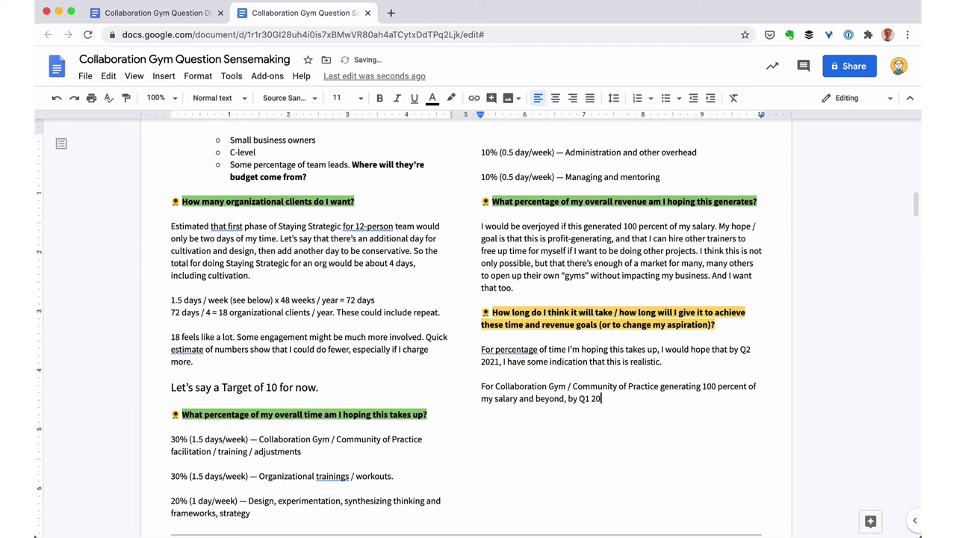
{"action": "type", "text": "I'd need at least two years, so"}
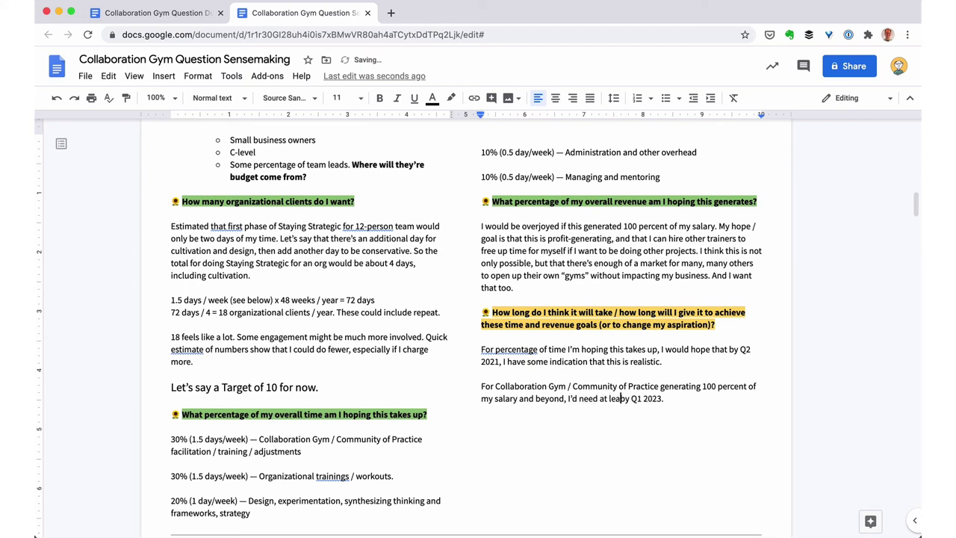
{"action": "key", "text": "Down"}
Step: Change the highlight of the question about how long the time and revenue goals will take to green
{"action": "triple_click", "coordinate": [680, 312]}
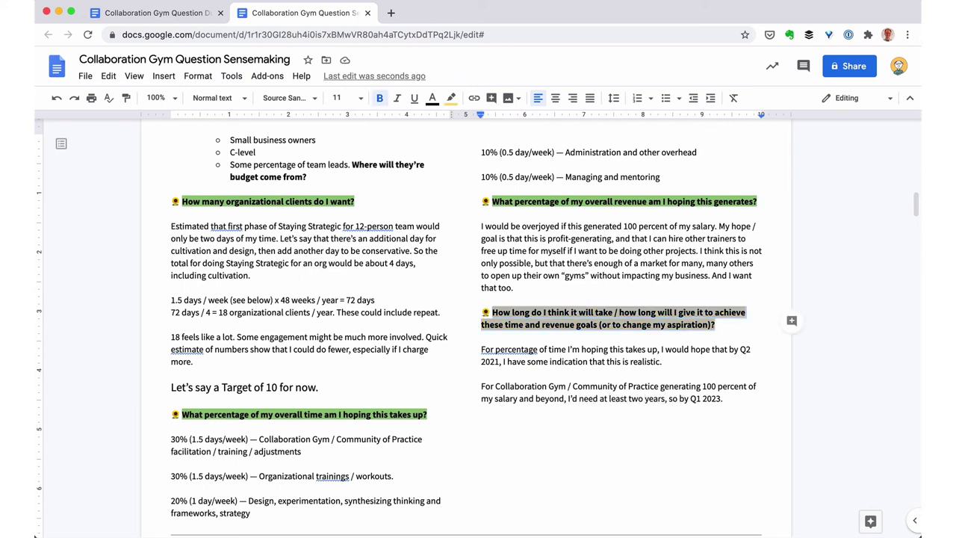
{"action": "left_click", "coordinate": [451, 98]}
{"action": "left_click", "coordinate": [510, 194]}
Step: Create a new document and title it "Collaboration Gym Buckets"
{"action": "scroll", "coordinate": [531, 252], "scroll_direction": "up", "scroll_amount": 10}
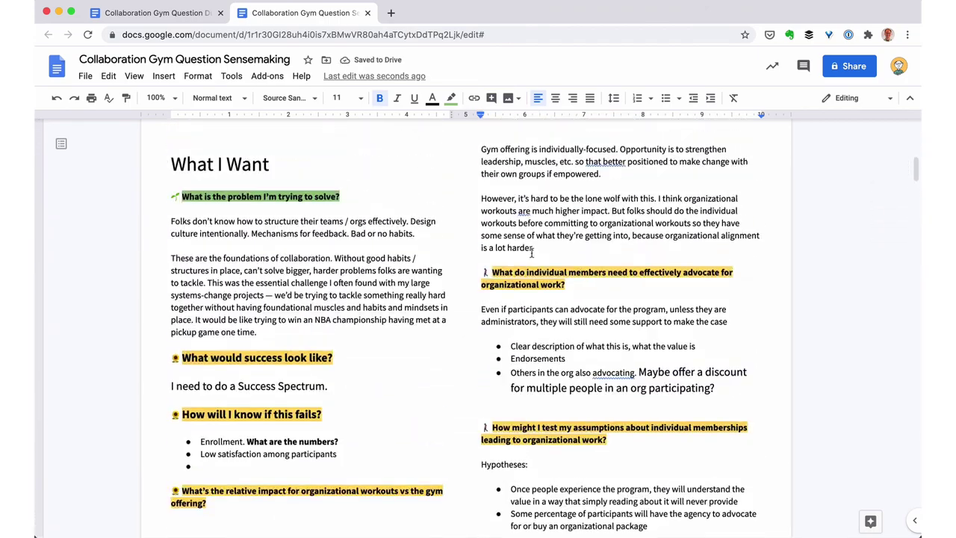
{"action": "scroll", "coordinate": [531, 254], "scroll_direction": "down", "scroll_amount": 2}
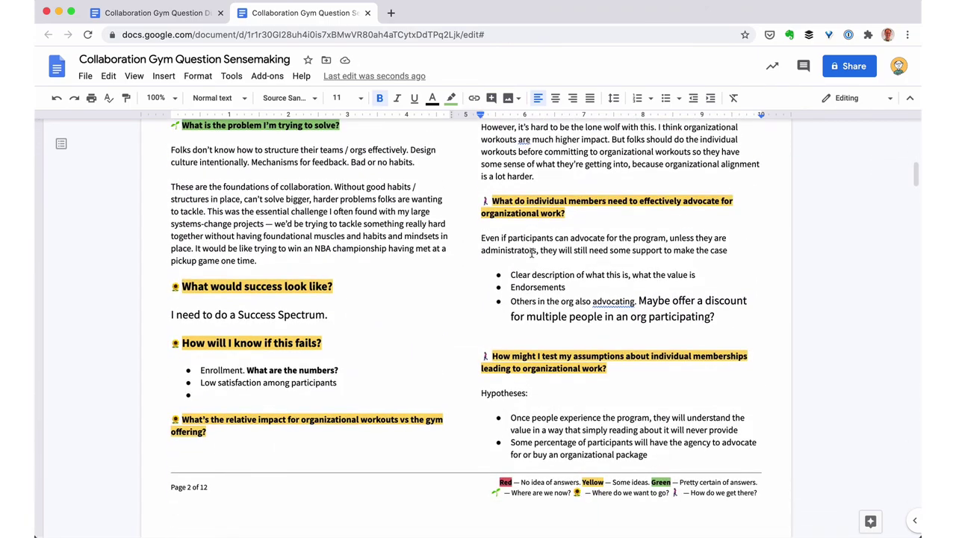
{"action": "scroll", "coordinate": [531, 251], "scroll_direction": "down", "scroll_amount": 10}
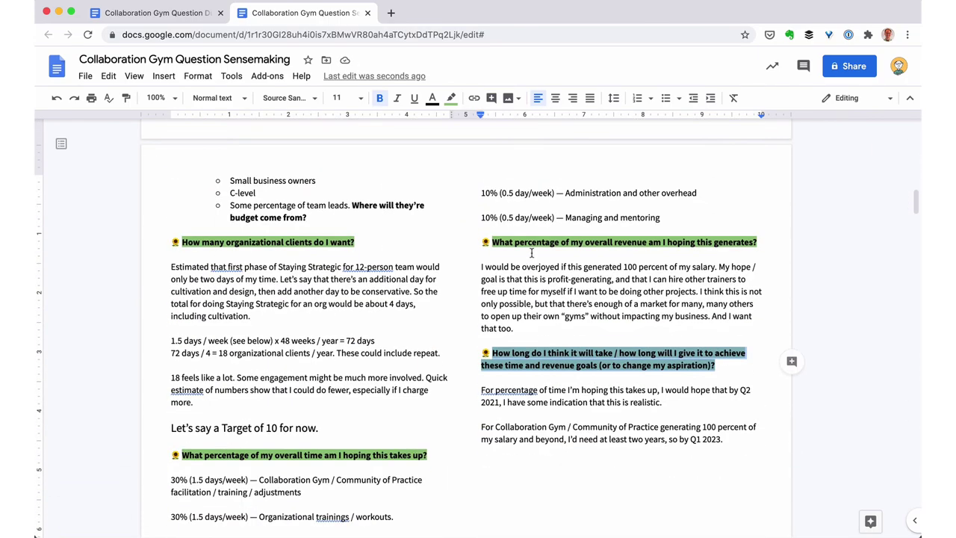
{"action": "left_click", "coordinate": [85, 76]}
{"action": "mouse_move", "coordinate": [112, 127]}
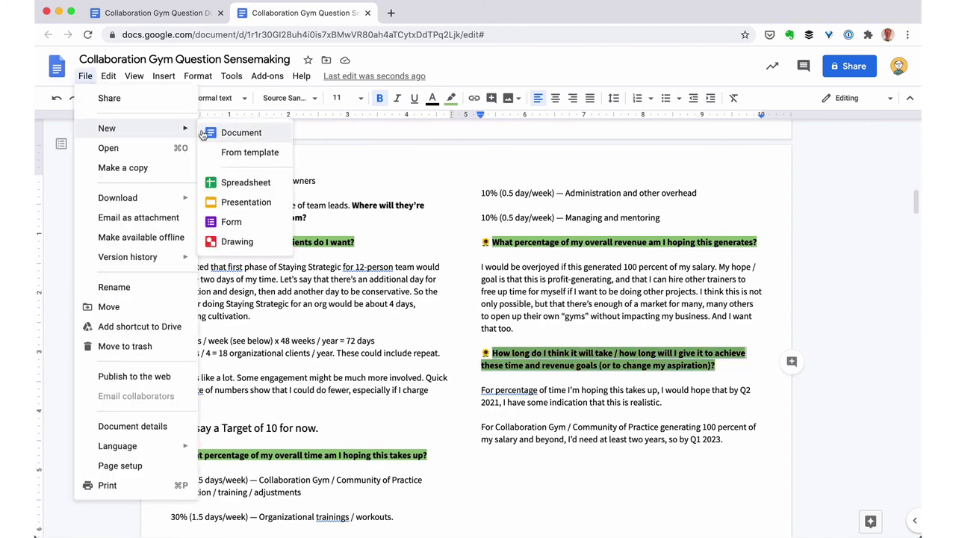
{"action": "left_click", "coordinate": [224, 129]}
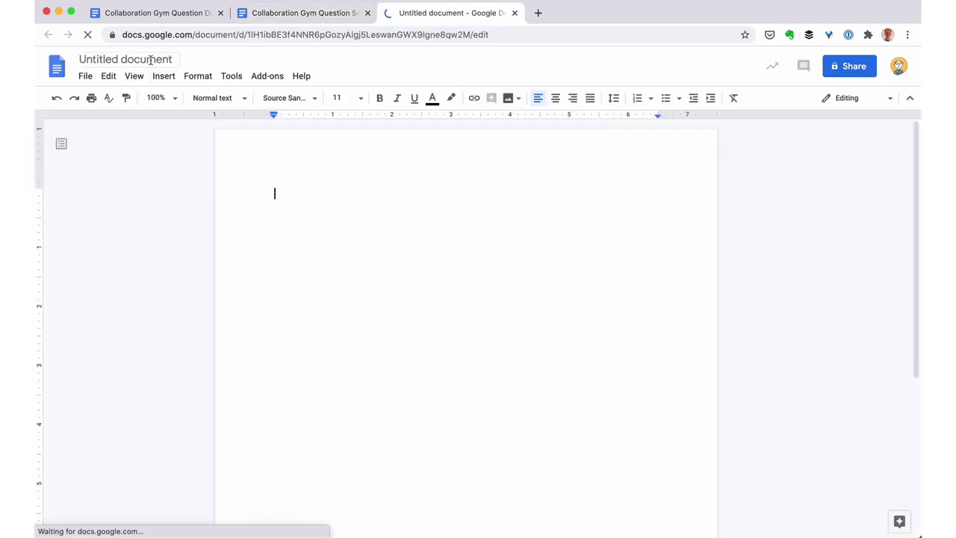
{"action": "left_click", "coordinate": [149, 59]}
{"action": "type", "text": "Collaboration Gym Buckets"}
{"action": "key", "text": "Return"}
Step: Add a Heading 1 "Compass" at the start of the document, followed by a page break
{"action": "left_click", "coordinate": [279, 192]}
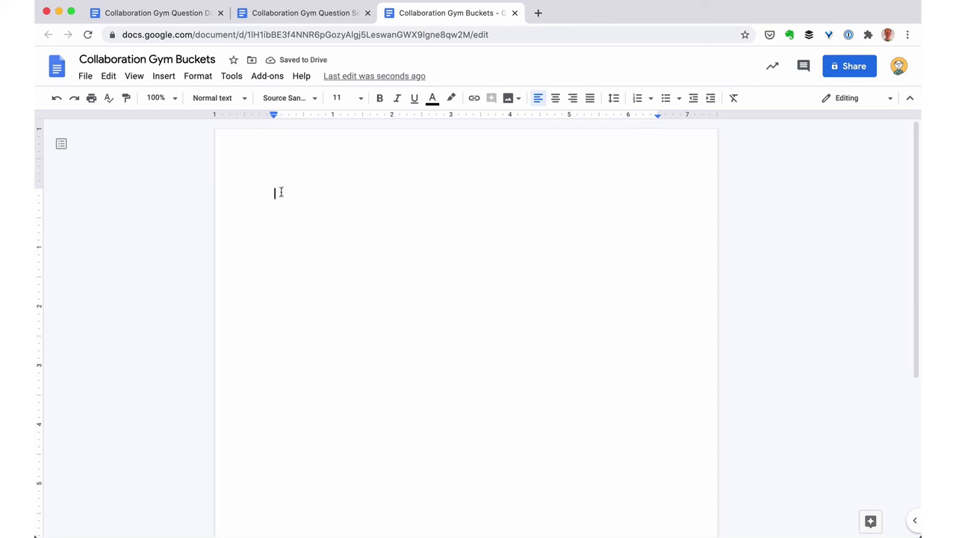
{"action": "key", "text": "alt+super+1"}
{"action": "type", "text": "Compass"}
{"action": "key", "text": "Return"}
{"action": "key", "text": "super+Return"}
{"action": "key", "text": "super+Return"}
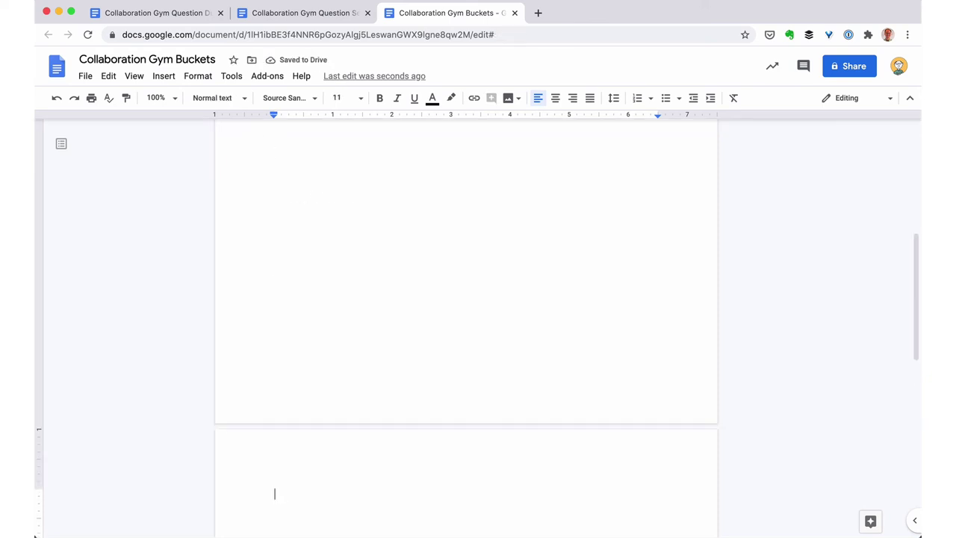
Step: Add a Heading 1 "Action Plan" on the new page after the Compass section
{"action": "key", "text": "super+alt+1"}
{"action": "type", "text": "Action Plan"}
{"action": "key", "text": "Return"}
Step: Insert a "Goals + Success Spectrum" heading above Compass and separate the two sections with a page break
{"action": "key", "text": "super+Up"}
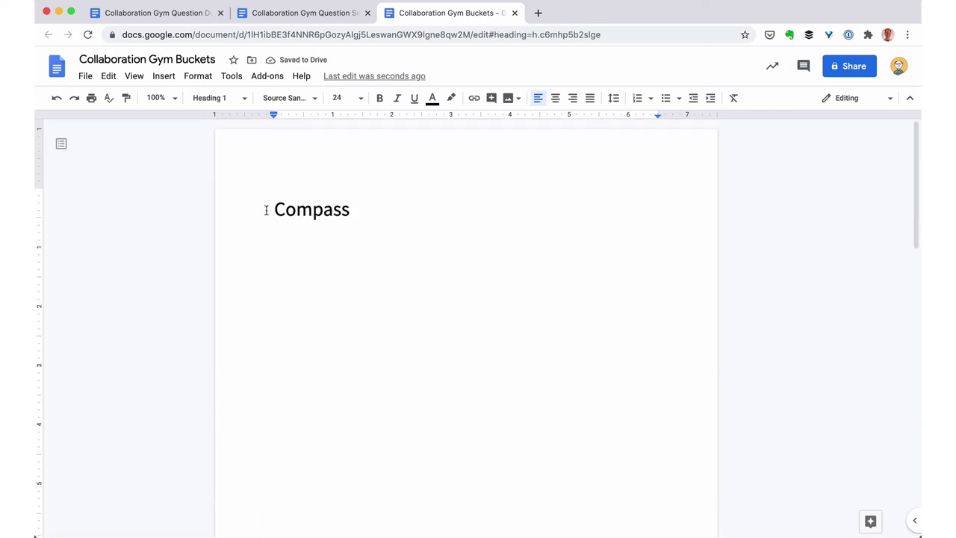
{"action": "type", "text": "Goals + Success Spectrum"}
{"action": "key", "text": "Return"}
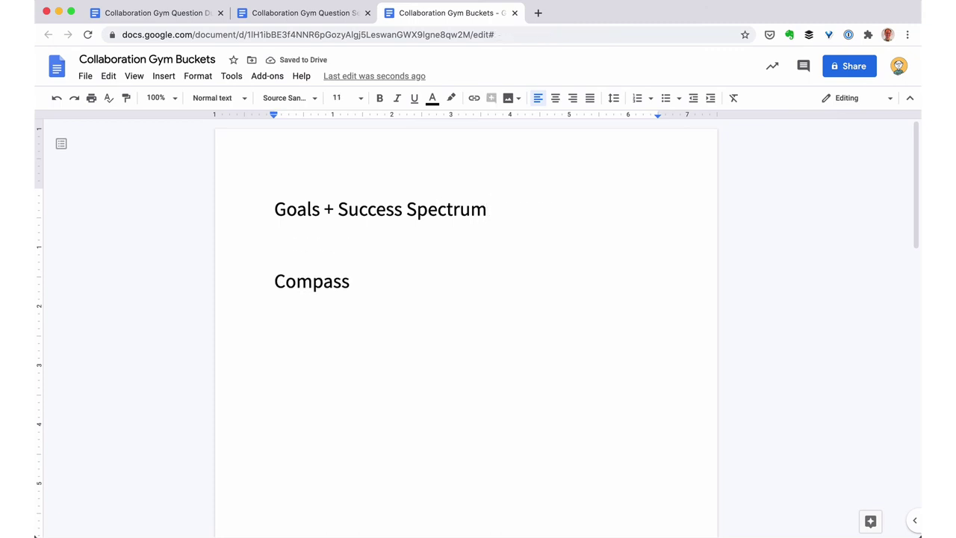
{"action": "key", "text": "super+Return"}
Step: Set the page orientation to landscape and all four page margins to .5 inches
{"action": "left_click", "coordinate": [85, 75]}
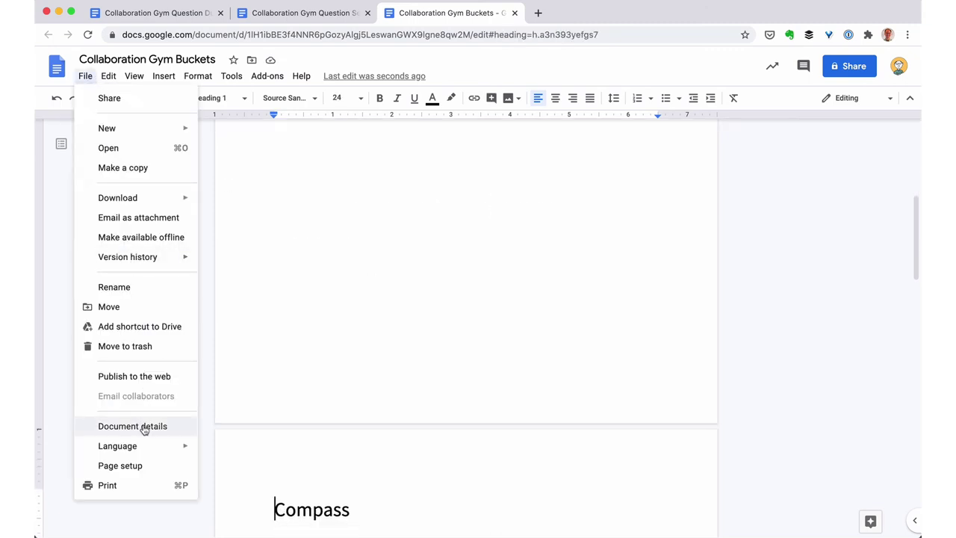
{"action": "left_click", "coordinate": [127, 465]}
{"action": "left_click", "coordinate": [433, 234]}
{"action": "double_click", "coordinate": [563, 239]}
{"action": "type", "text": ".5"}
{"action": "key", "text": "Tab"}
{"action": "type", "text": ".5"}
{"action": "key", "text": "Tab"}
{"action": "type", "text": ".5"}
{"action": "key", "text": "Tab"}
{"action": "type", "text": ".5"}
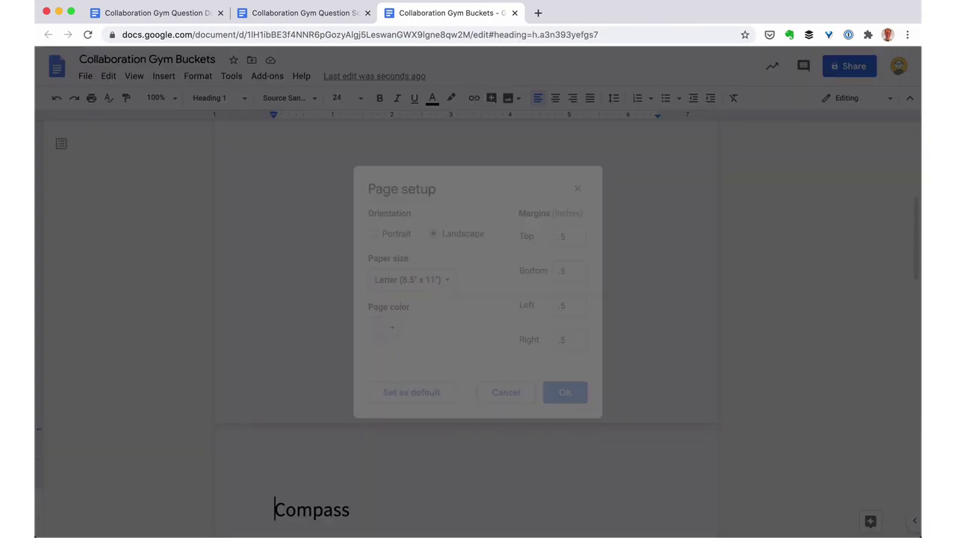
{"action": "left_click", "coordinate": [378, 415]}
Step: Add the Heading 2 subheadings "Ideas" and "Next Steps" under Action Plan
{"action": "key", "text": "alt+super+2"}
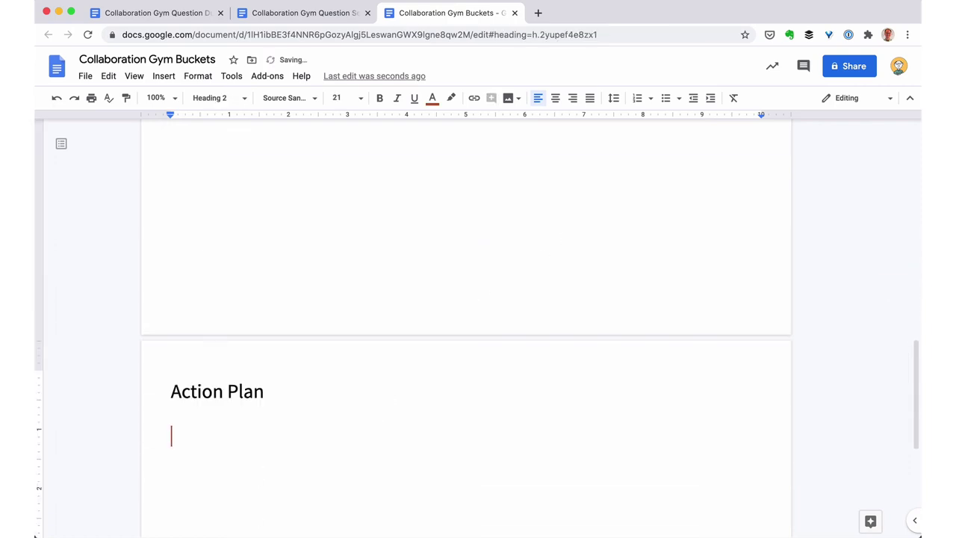
{"action": "type", "text": "Ideas"}
{"action": "key", "text": "Return"}
{"action": "key", "text": "Return"}
{"action": "key", "text": "alt+super+2"}
{"action": "type", "text": "Next Steps"}
Step: Return to the Collaboration Gym Question Sensemaking document and look through its question sections from My People back to What I Want
{"action": "key", "text": "ctrl+shift+Tab"}
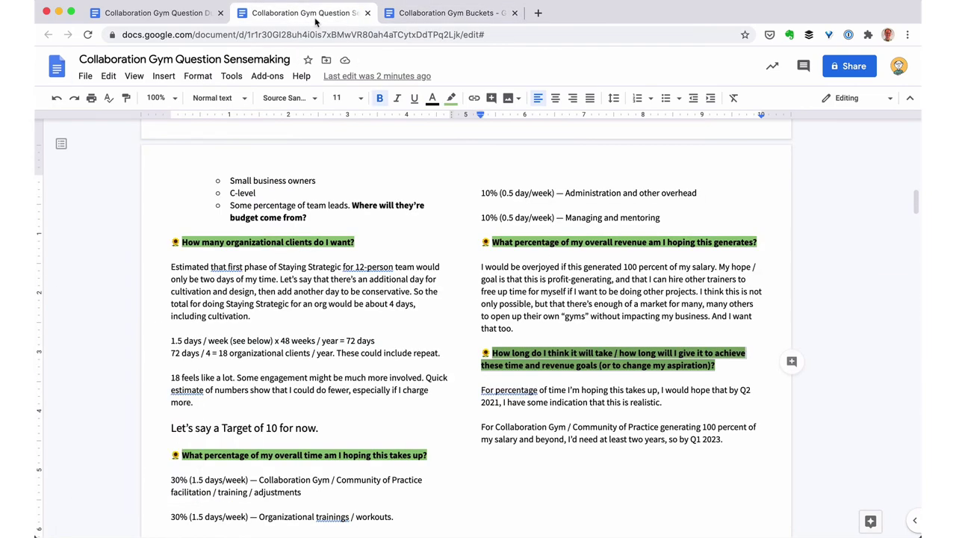
{"action": "scroll", "coordinate": [343, 301], "scroll_direction": "down", "scroll_amount": 3}
{"action": "scroll", "coordinate": [343, 301], "scroll_direction": "down", "scroll_amount": 10}
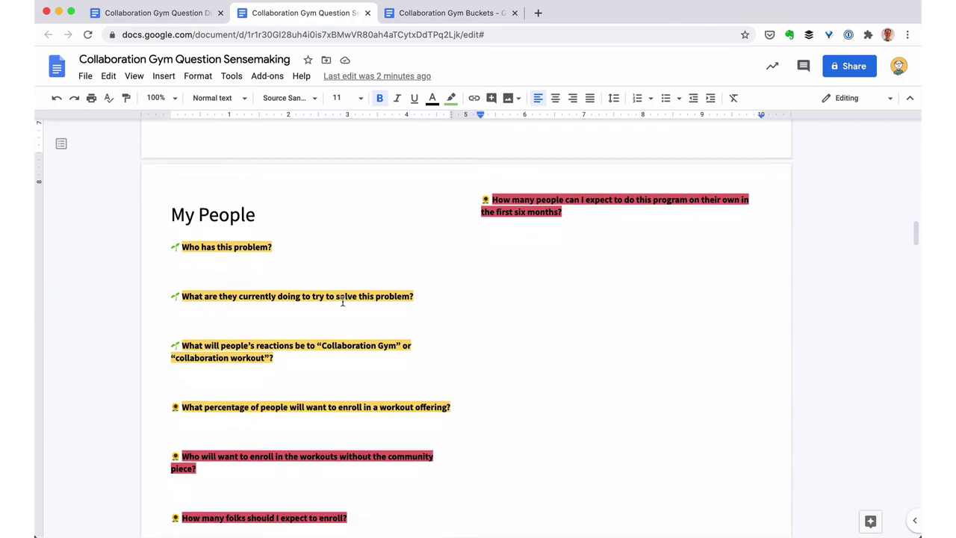
{"action": "scroll", "coordinate": [343, 301], "scroll_direction": "down", "scroll_amount": 10}
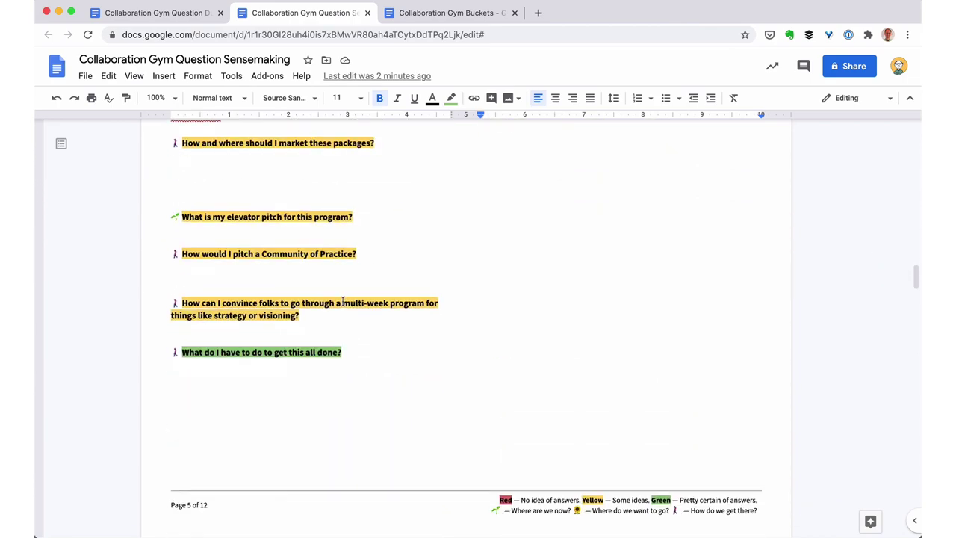
{"action": "scroll", "coordinate": [343, 301], "scroll_direction": "up", "scroll_amount": 20}
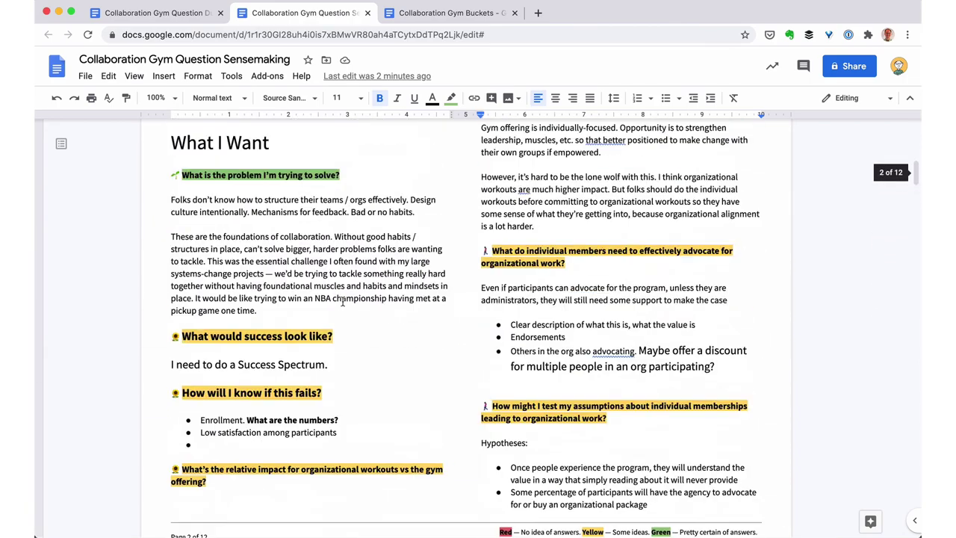